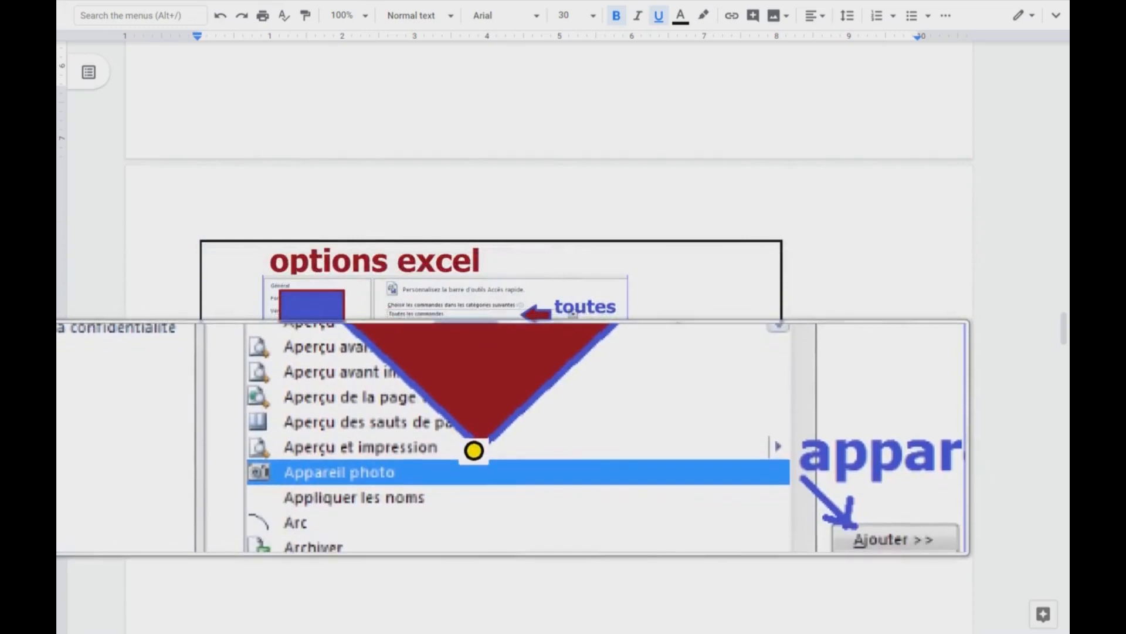
Step: Examine the guide's Excel options screenshots, zooming in on the all-commands list, the Appareil photo entry and the Ajouter option
{"action": "double_click", "coordinate": [534, 227]}
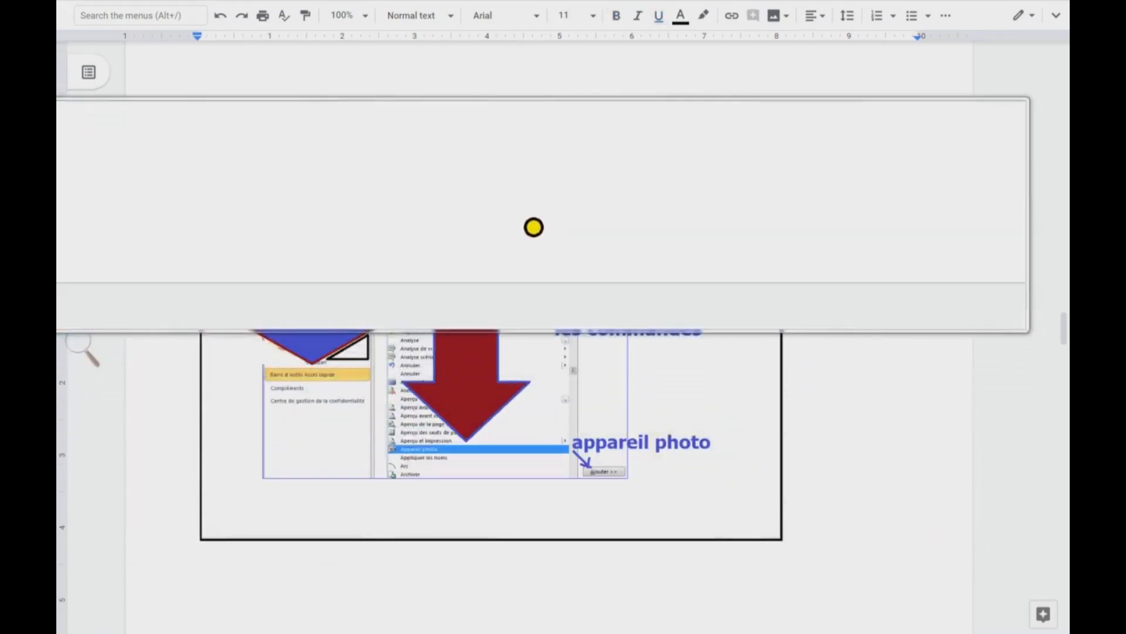
{"action": "scroll", "coordinate": [534, 227], "scroll_direction": "down", "scroll_amount": 2}
{"action": "scroll", "coordinate": [534, 227], "scroll_direction": "down", "scroll_amount": 1}
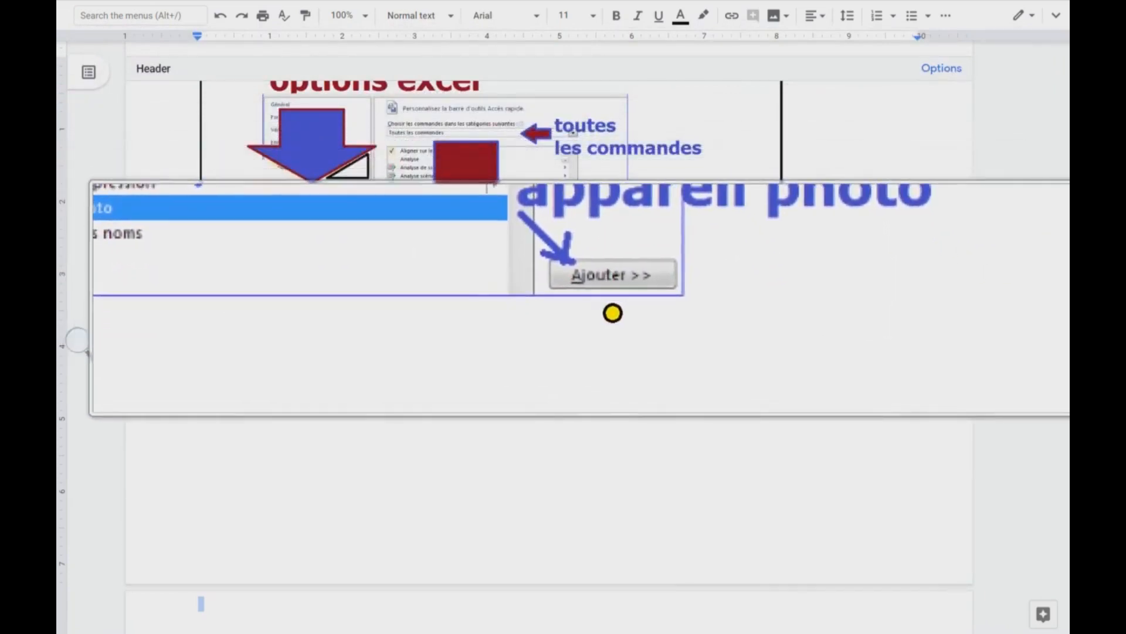
{"action": "key", "text": "super+Escape"}
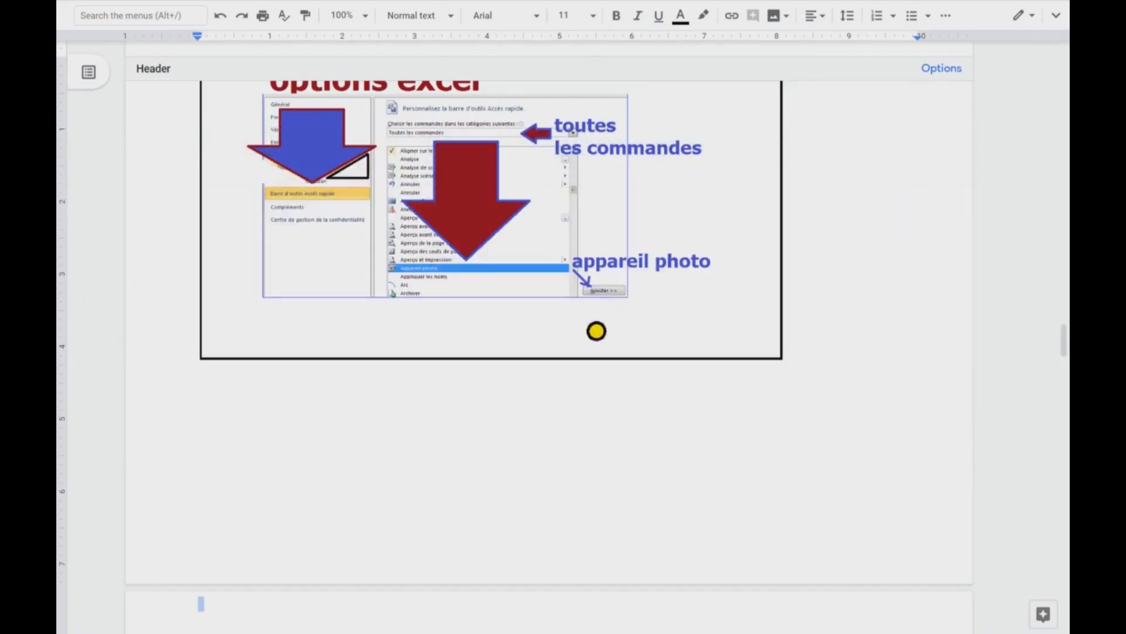
{"action": "scroll", "coordinate": [565, 370], "scroll_direction": "down", "scroll_amount": 8}
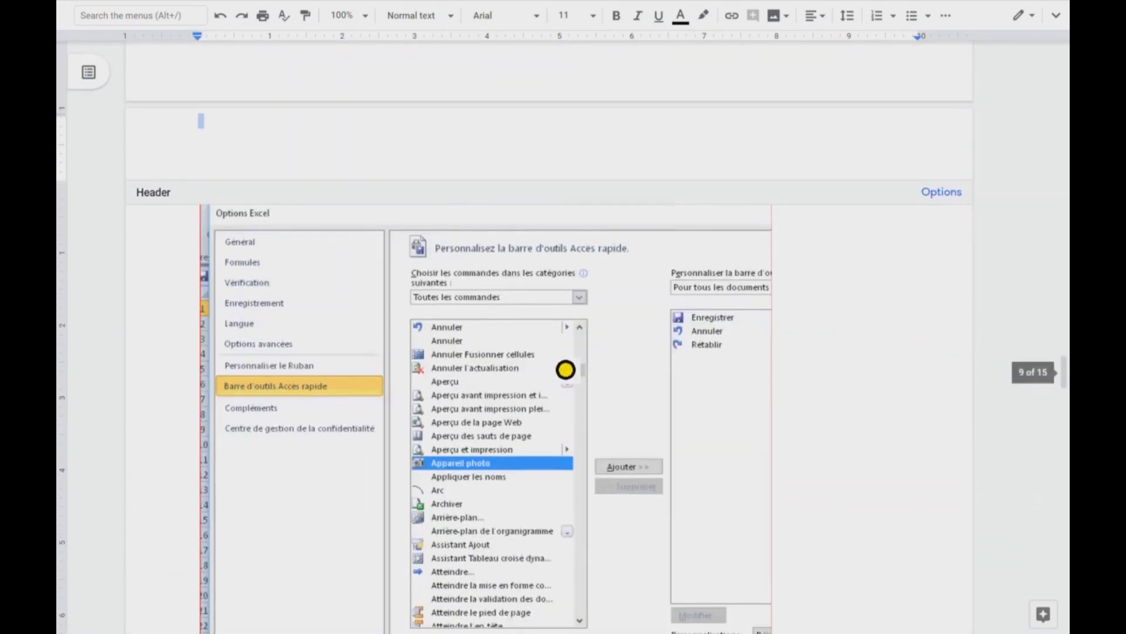
{"action": "scroll", "coordinate": [566, 370], "scroll_direction": "down", "scroll_amount": 1}
{"action": "scroll", "coordinate": [566, 370], "scroll_direction": "down", "scroll_amount": 1}
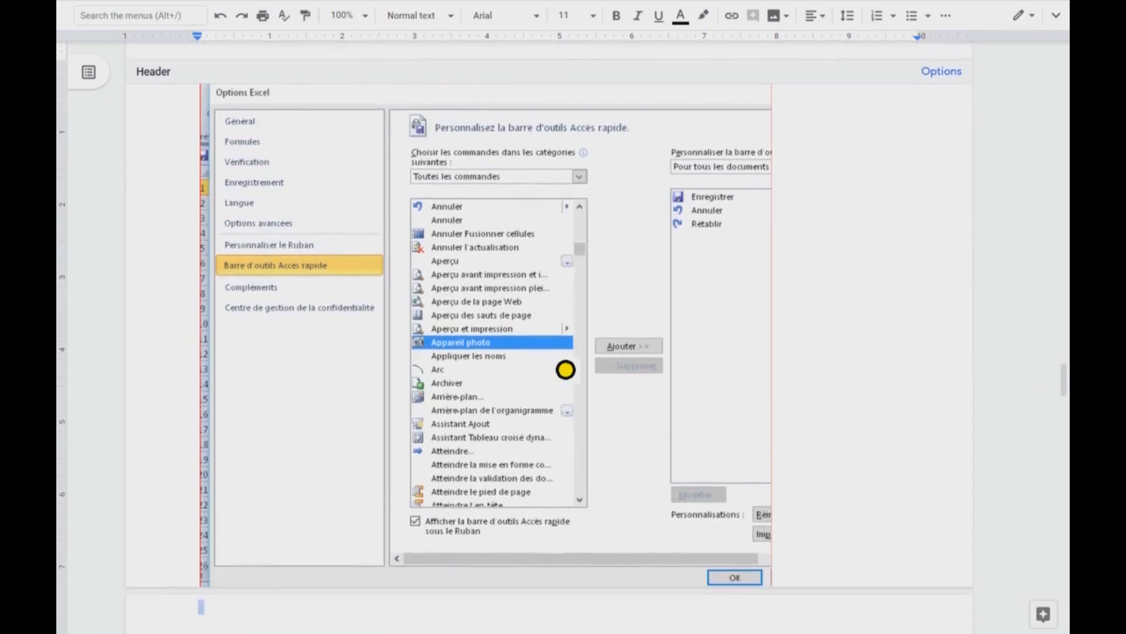
{"action": "left_click", "coordinate": [829, 286]}
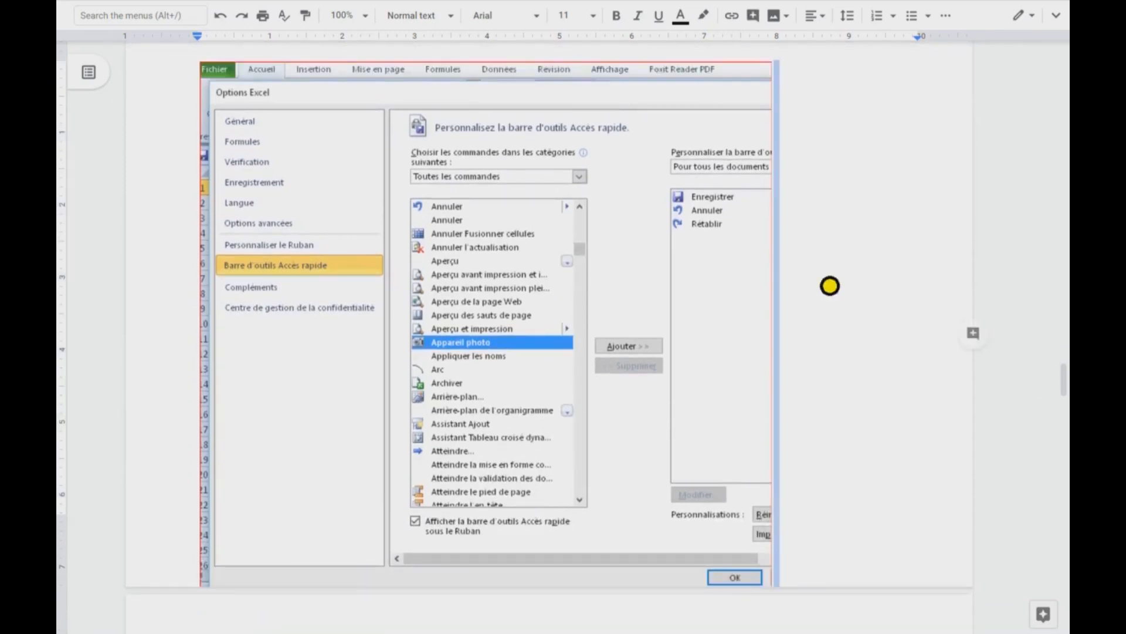
{"action": "key", "text": "super+plus"}
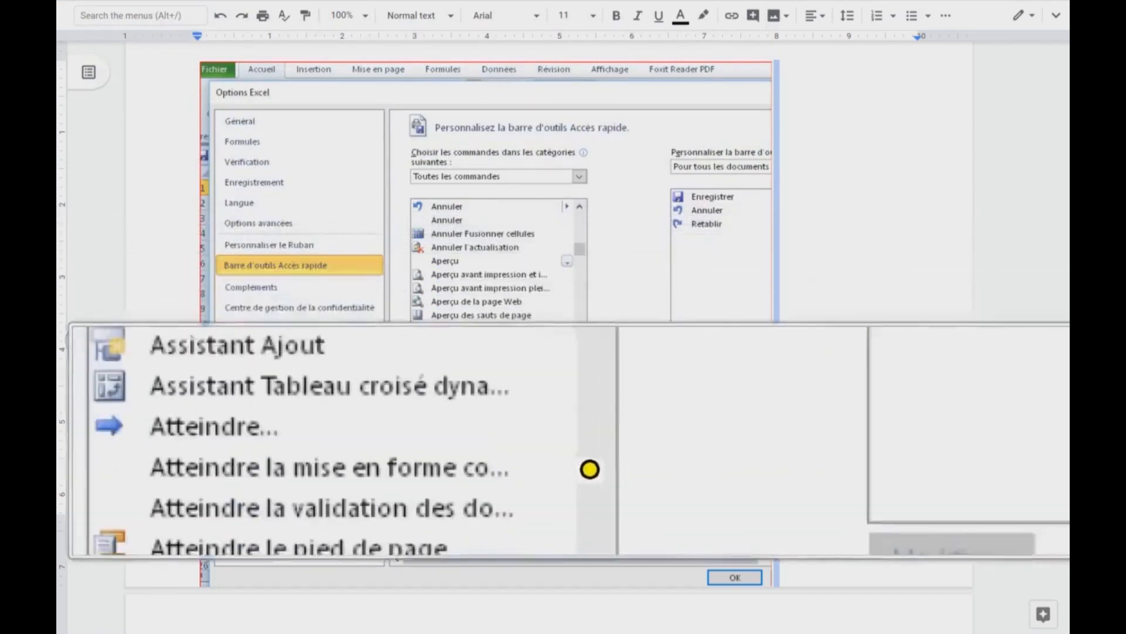
{"action": "key", "text": "super+Escape"}
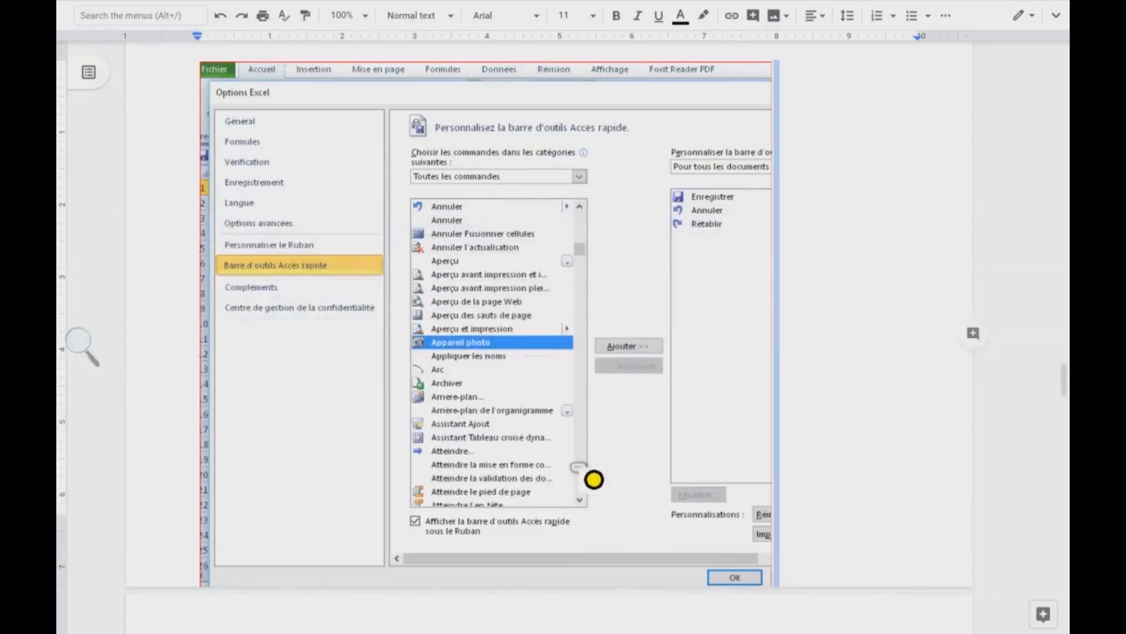
Step: Examine the guide's pictures of the camera icon in the Quick Access Toolbar
{"action": "scroll", "coordinate": [582, 480], "scroll_direction": "down", "scroll_amount": 8}
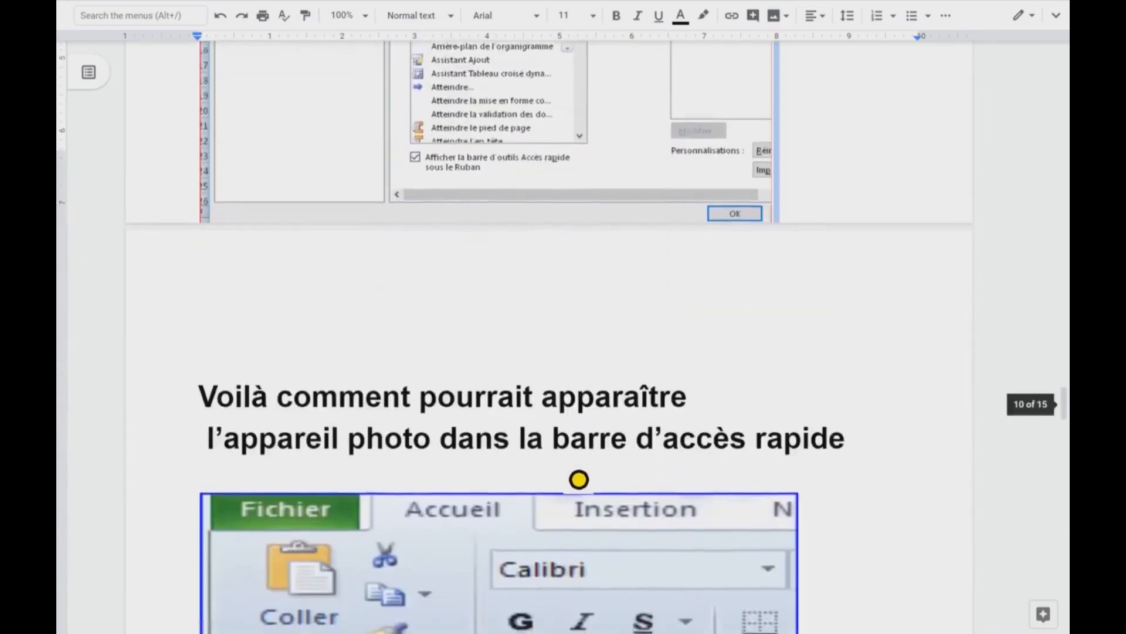
{"action": "scroll", "coordinate": [494, 388], "scroll_direction": "down", "scroll_amount": 3}
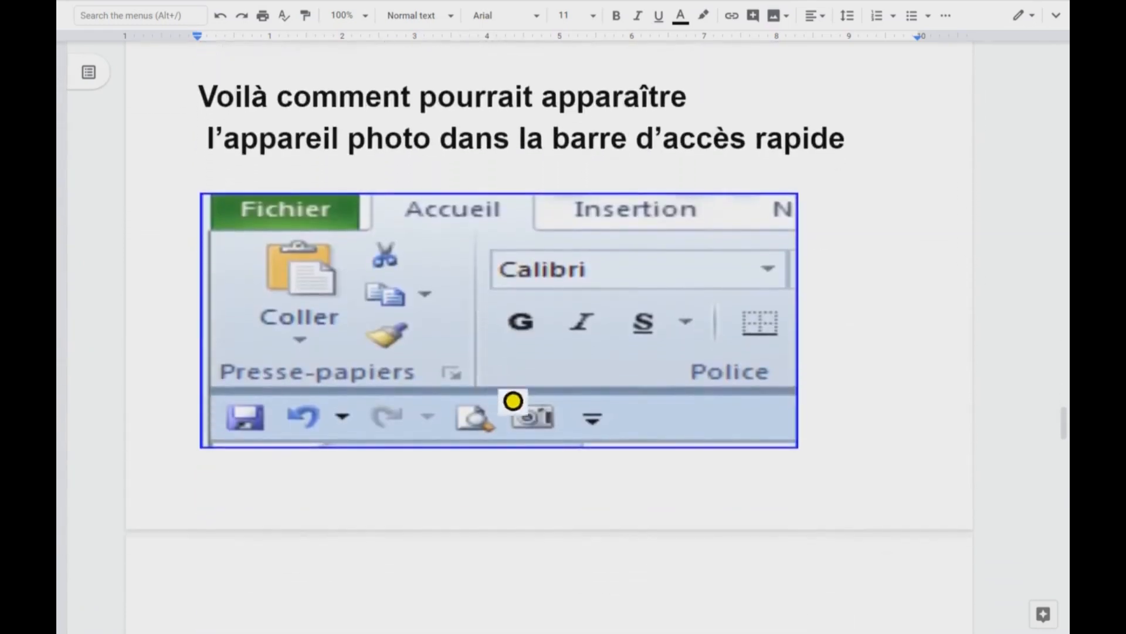
{"action": "left_click", "coordinate": [548, 425]}
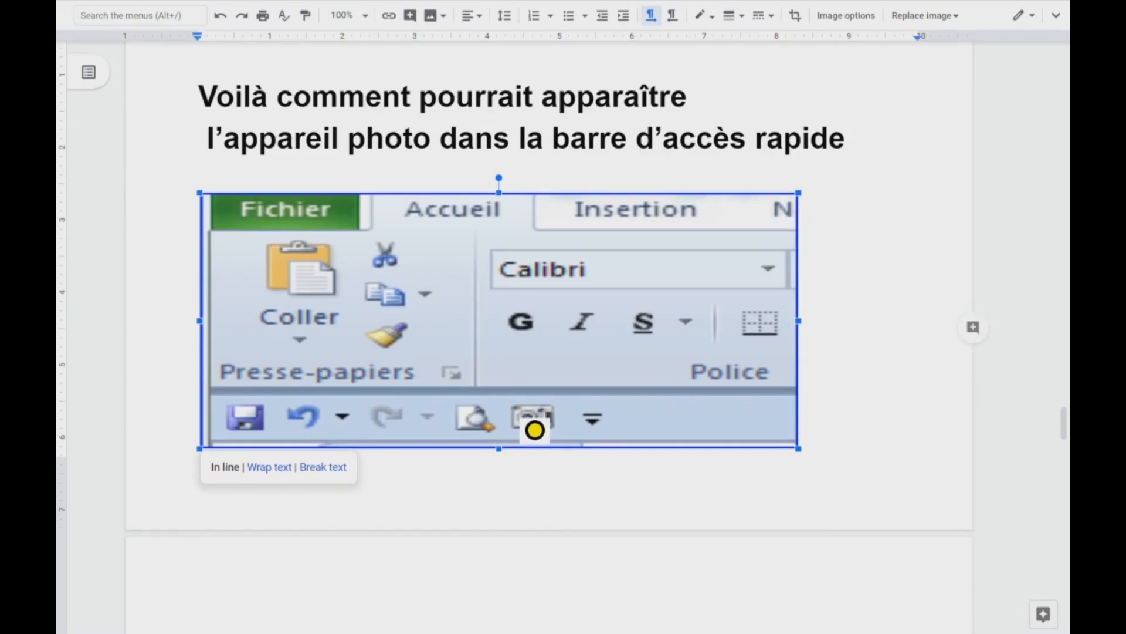
{"action": "scroll", "coordinate": [535, 430], "scroll_direction": "down", "scroll_amount": 3}
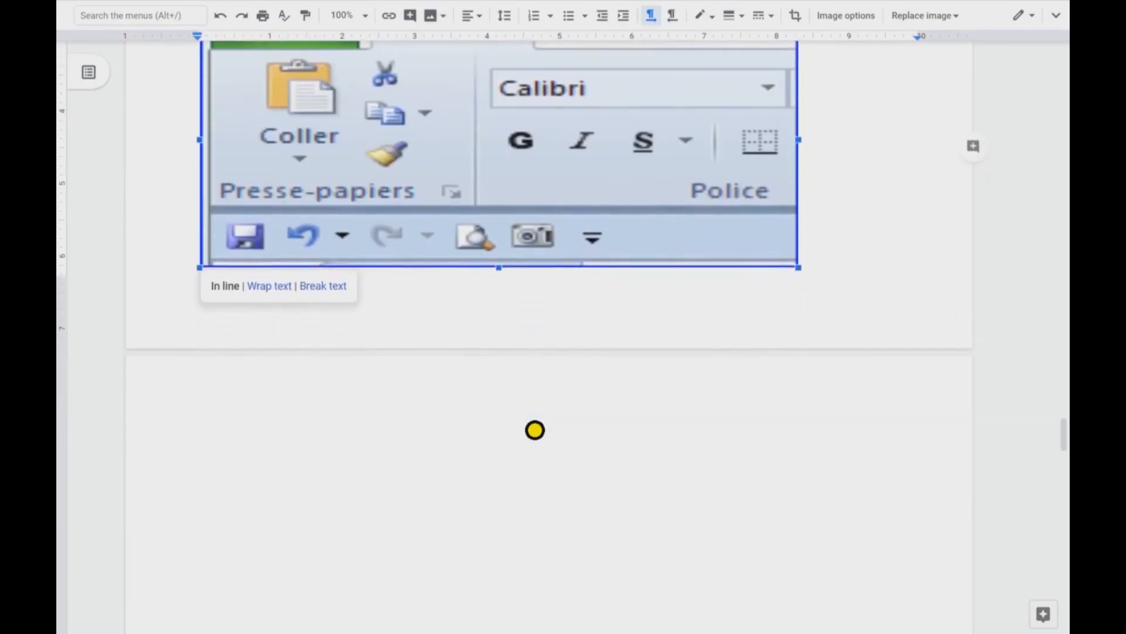
{"action": "scroll", "coordinate": [535, 430], "scroll_direction": "down", "scroll_amount": 9}
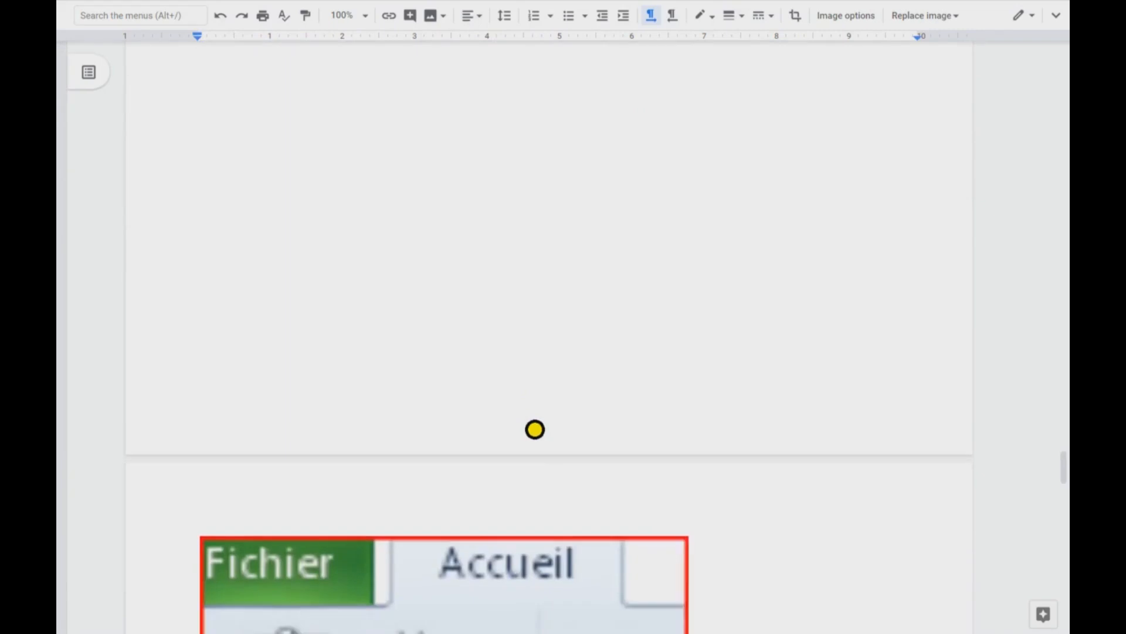
{"action": "scroll", "coordinate": [535, 430], "scroll_direction": "down", "scroll_amount": 9}
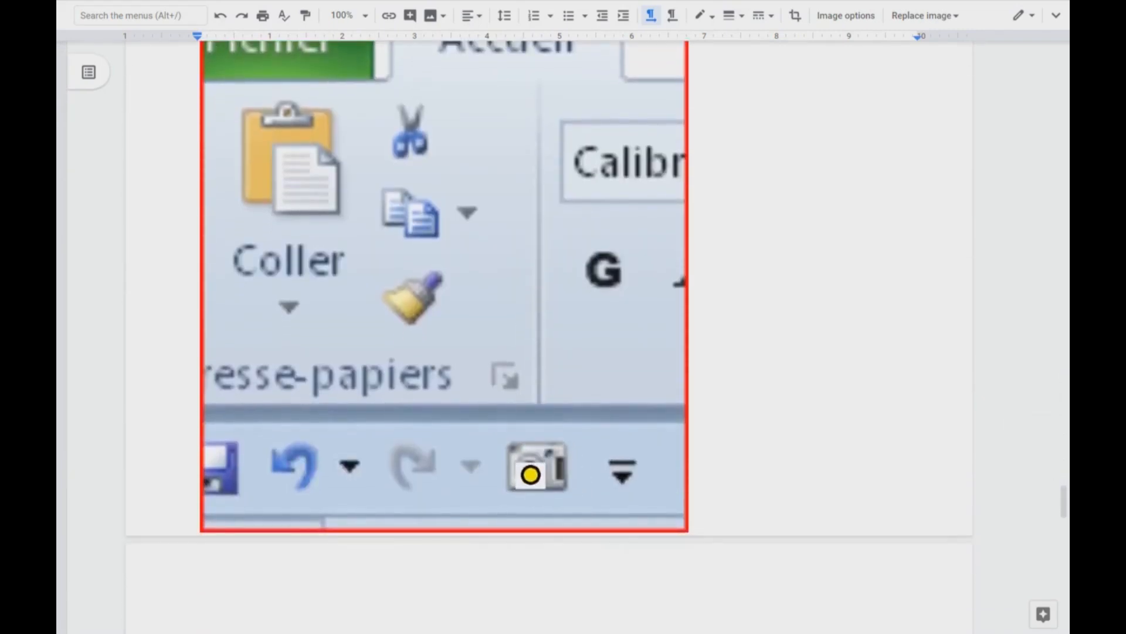
Step: Search the computer for excel and launch Microsoft Excel 2010
{"action": "key", "text": "super"}
{"action": "type", "text": "excel"}
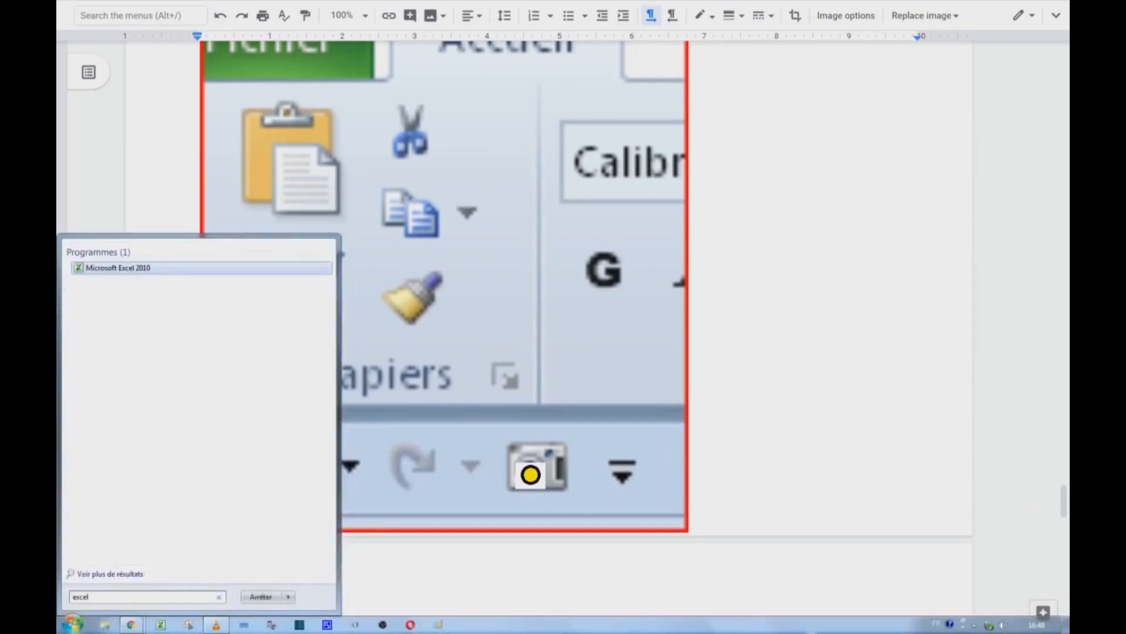
{"action": "key", "text": "Return"}
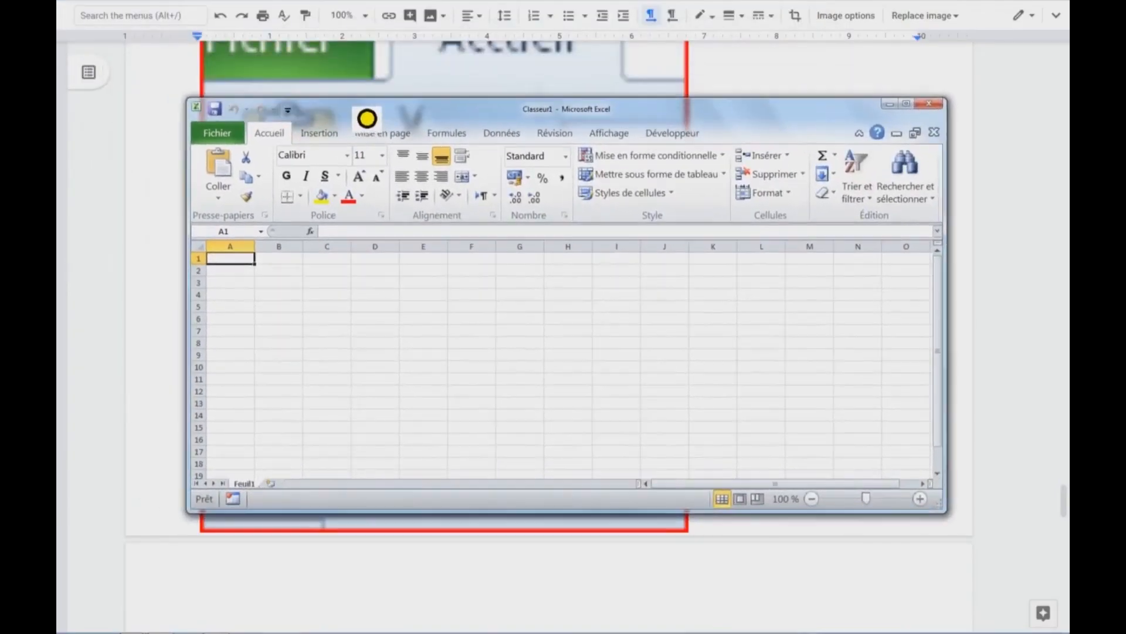
{"action": "left_click", "coordinate": [287, 110]}
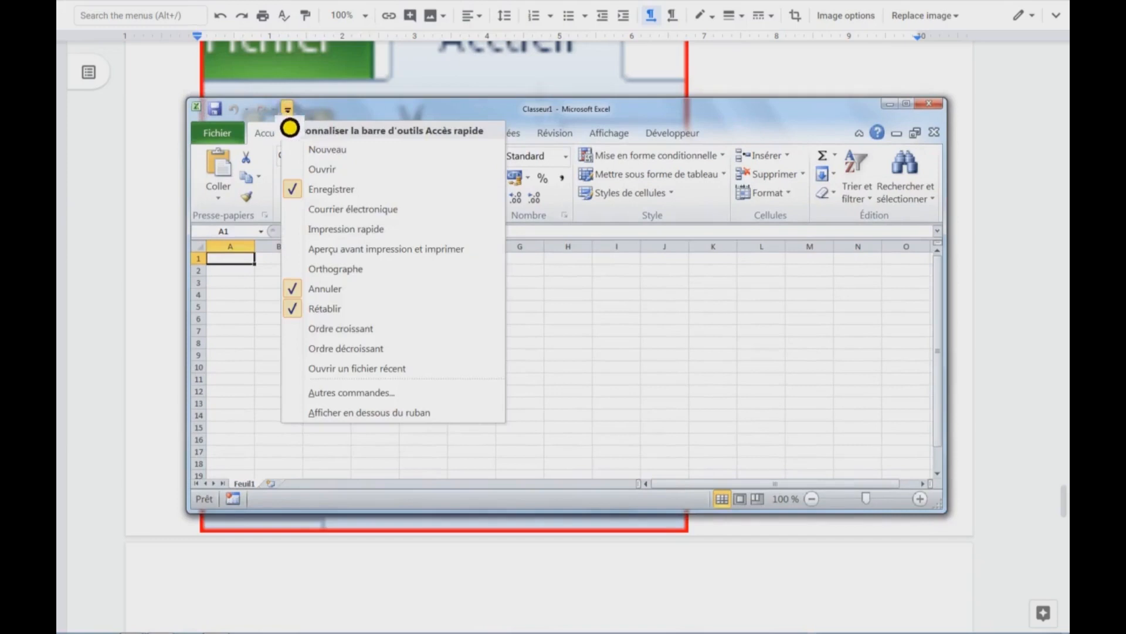
{"action": "left_click", "coordinate": [365, 399]}
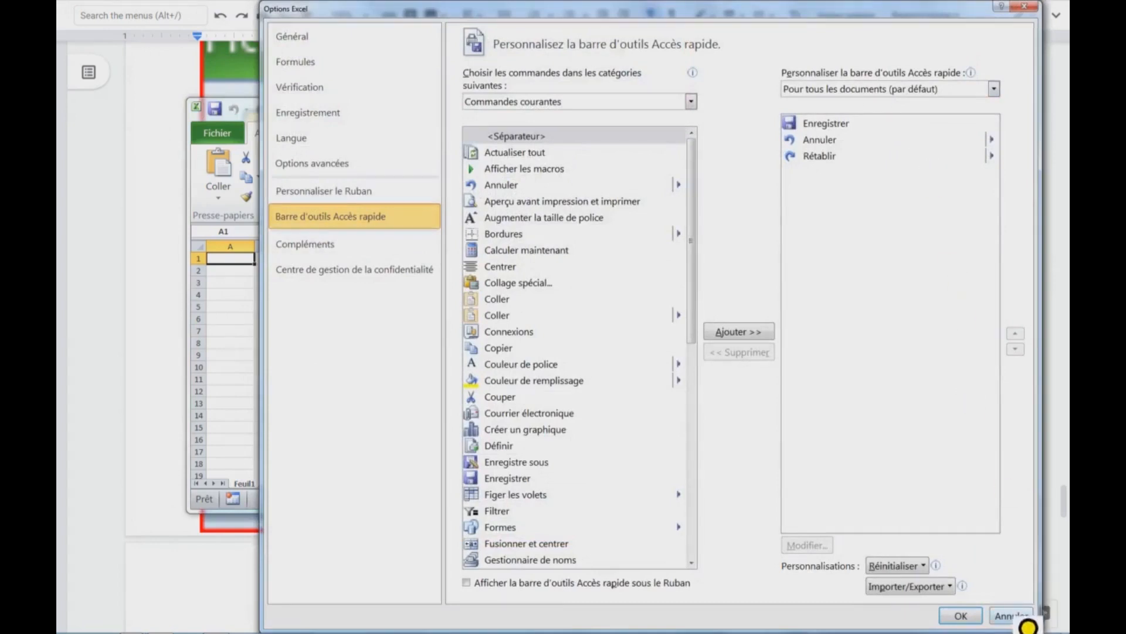
{"action": "left_click", "coordinate": [1013, 616]}
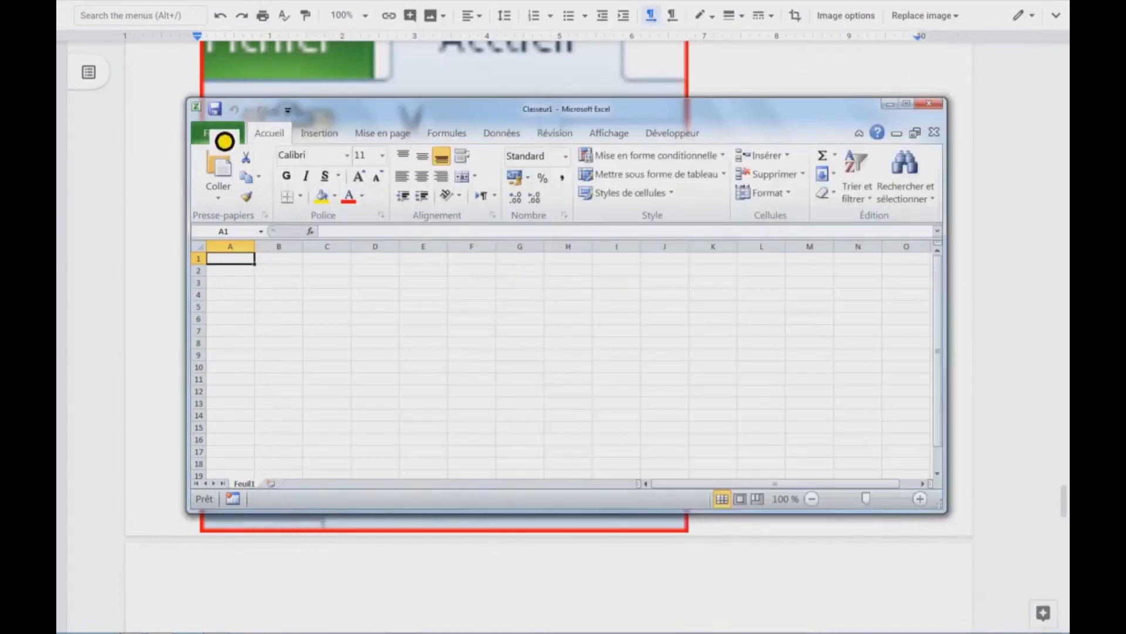
Step: Open the Quick Access Toolbar customization in Excel's options and list the commands from the category Toutes les commandes
{"action": "left_click", "coordinate": [224, 142]}
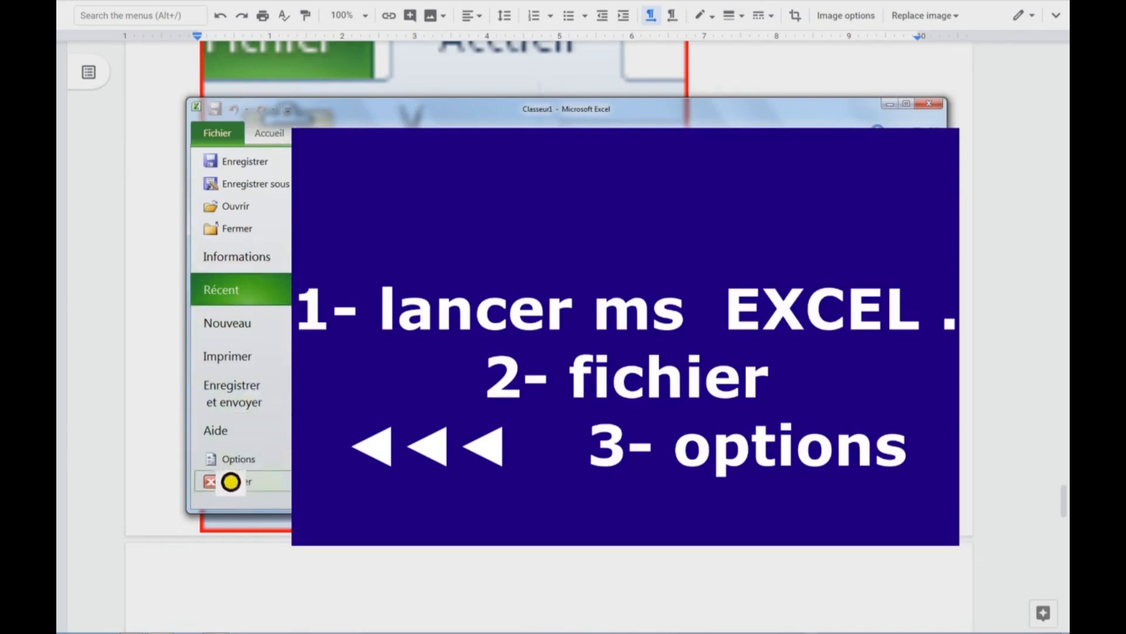
{"action": "left_click", "coordinate": [234, 460]}
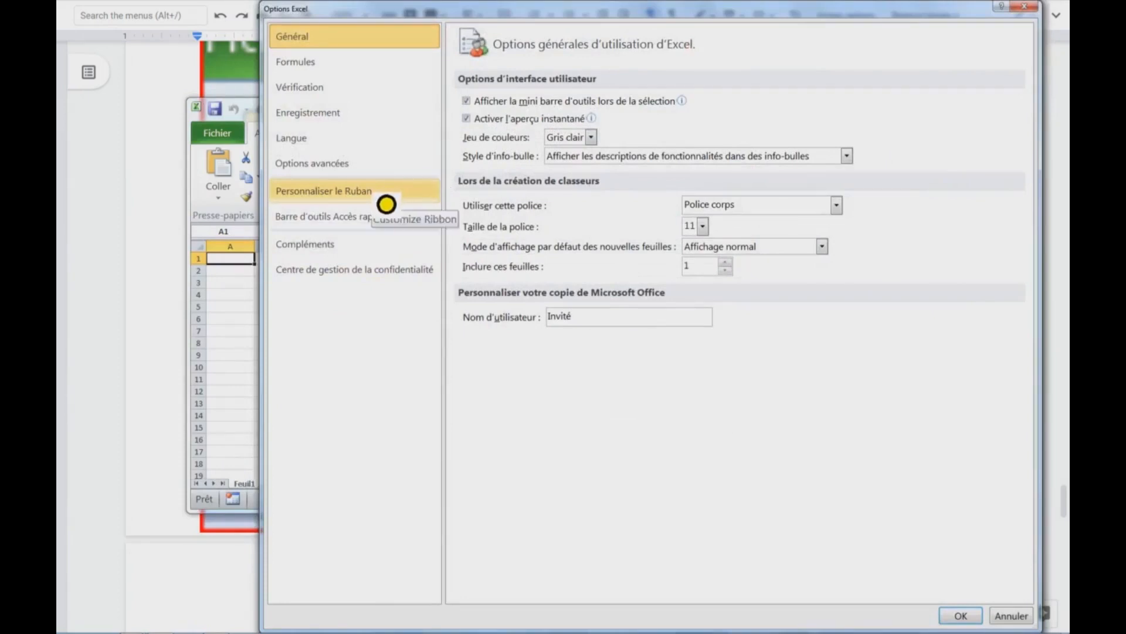
{"action": "left_click", "coordinate": [360, 228]}
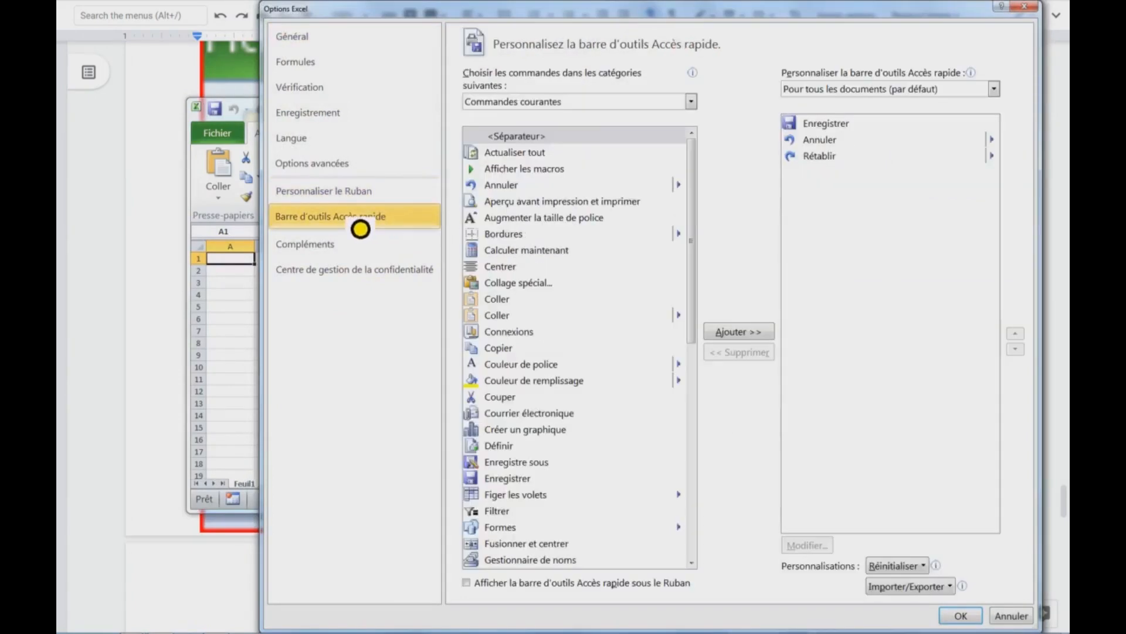
{"action": "left_click", "coordinate": [621, 106]}
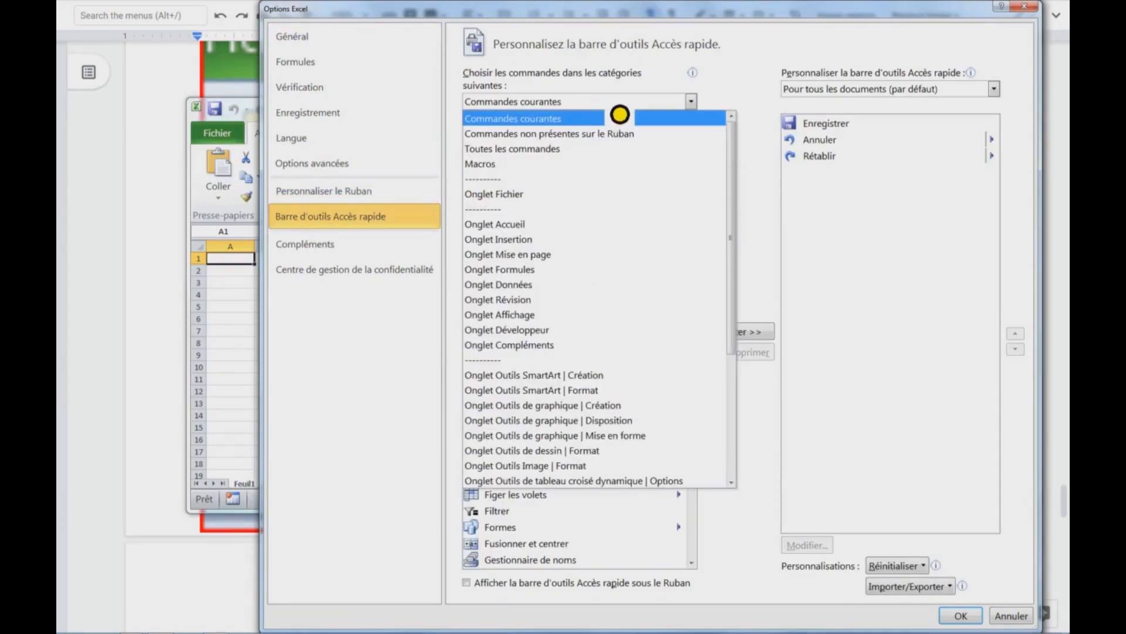
{"action": "left_click", "coordinate": [585, 153]}
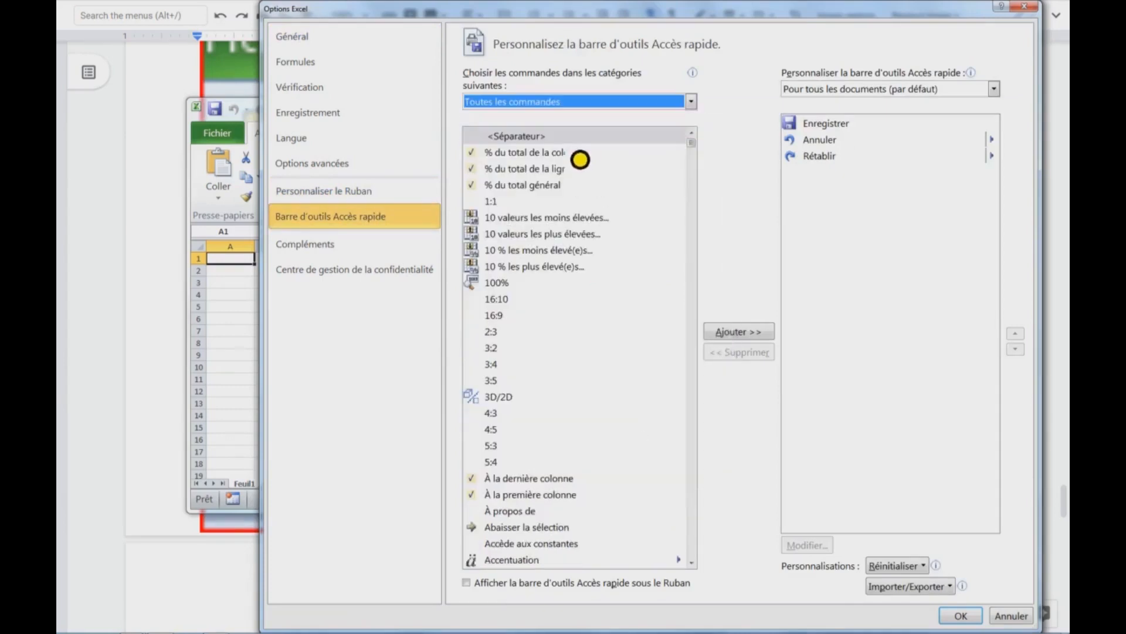
Step: Find the Appareil photo command in the list of all commands, add it to the Quick Access Toolbar and apply the options
{"action": "scroll", "coordinate": [705, 186], "scroll_direction": "down", "scroll_amount": 9}
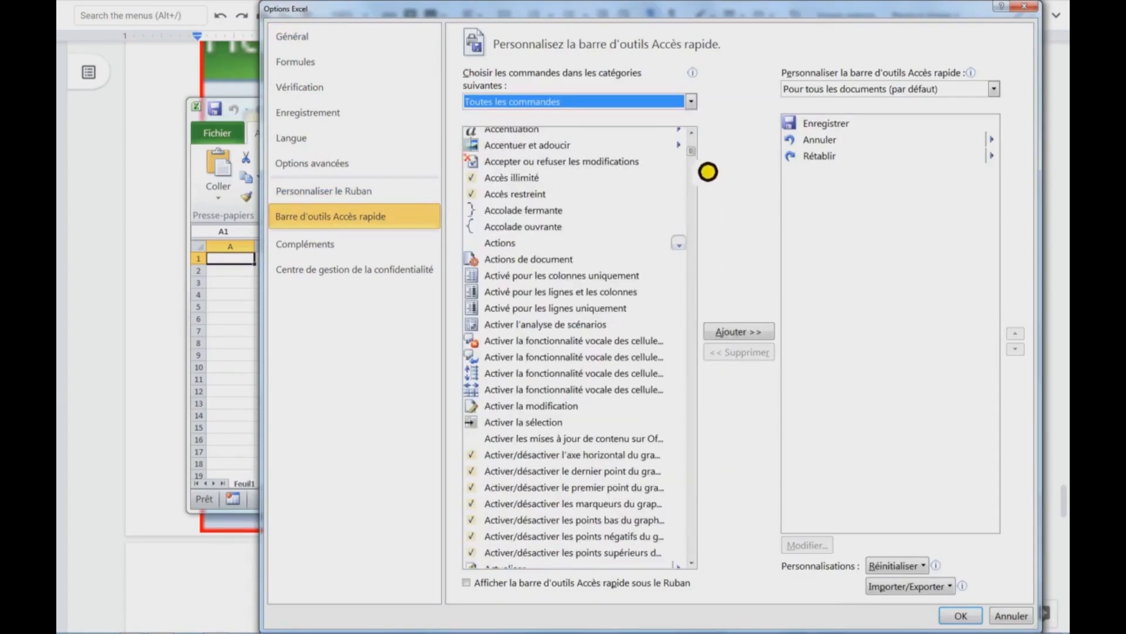
{"action": "left_click_drag", "start_coordinate": [709, 165], "coordinate": [705, 188]}
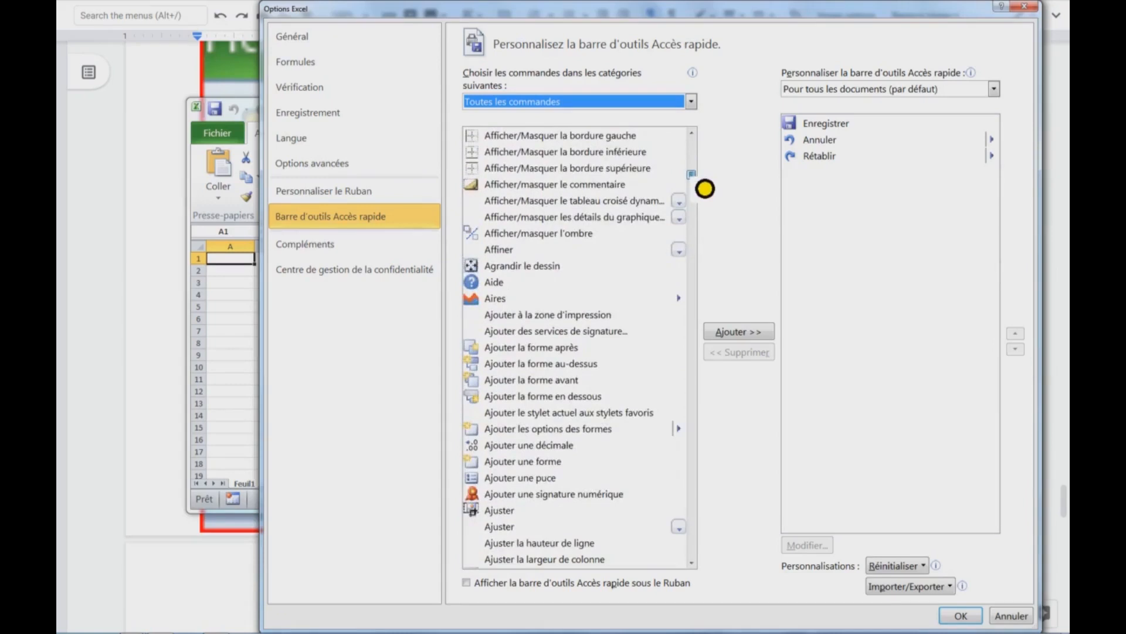
{"action": "left_click", "coordinate": [610, 250]}
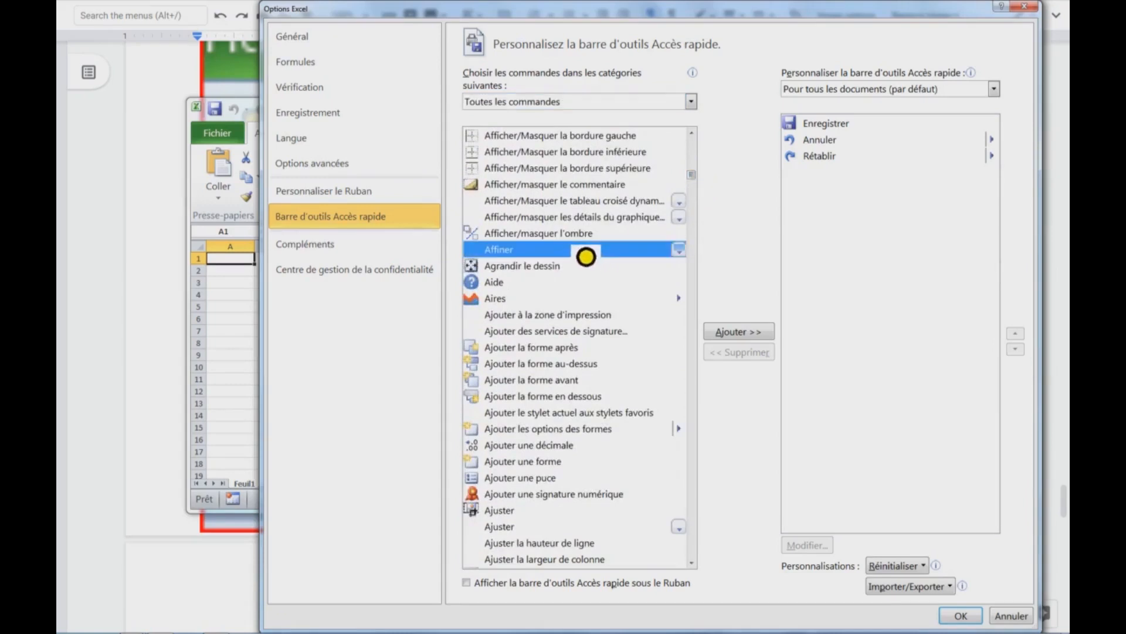
{"action": "key", "text": "Down"}
{"action": "key", "text": "Down"}
{"action": "key", "text": "Down"}
{"action": "key", "text": "Down"}
{"action": "key", "text": "Down"}
{"action": "key", "text": "Down"}
{"action": "key", "text": "Down"}
{"action": "key", "text": "Down"}
{"action": "key", "text": "Down"}
{"action": "key", "text": "Down"}
{"action": "key", "text": "Down"}
{"action": "key", "text": "Down"}
{"action": "key", "text": "Down"}
{"action": "key", "text": "Down"}
{"action": "key", "text": "Down"}
{"action": "key", "text": "Down"}
{"action": "key", "text": "Down"}
{"action": "key", "text": "Down"}
{"action": "key", "text": "Down"}
{"action": "key", "text": "Down"}
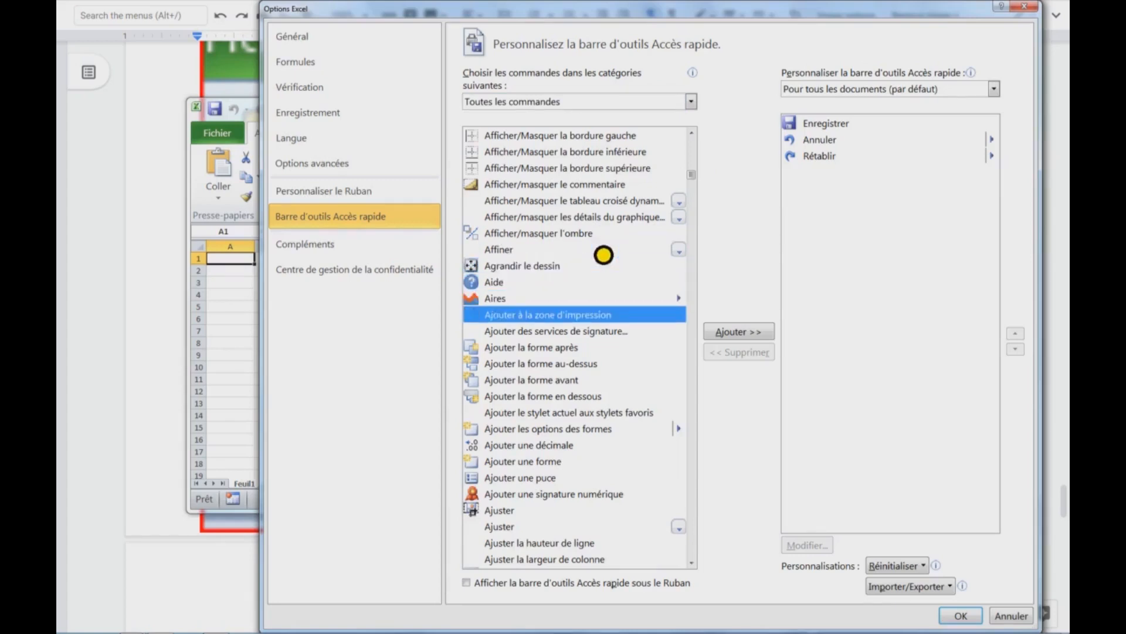
{"action": "key", "text": "Down"}
{"action": "key", "text": "Down"}
{"action": "key", "text": "Down"}
{"action": "key", "text": "Down"}
{"action": "key", "text": "Down"}
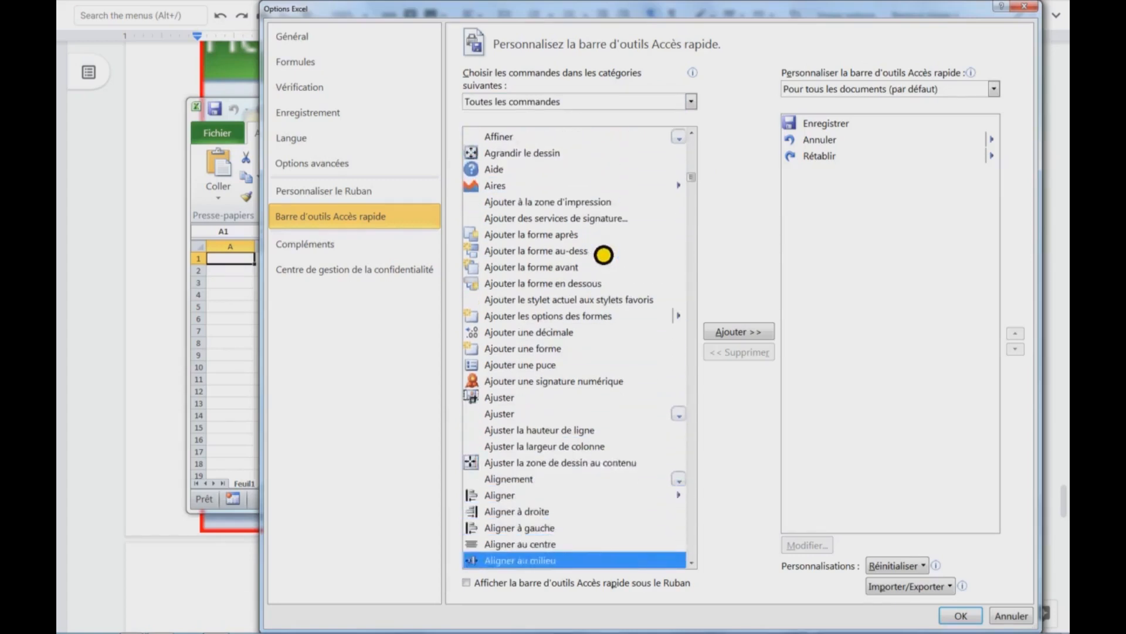
{"action": "key", "text": "Down"}
{"action": "key", "text": "Down"}
{"action": "key", "text": "Down"}
{"action": "key", "text": "Down"}
{"action": "key", "text": "Down"}
{"action": "key", "text": "Down"}
{"action": "key", "text": "Down"}
{"action": "key", "text": "Down"}
{"action": "key", "text": "Down"}
{"action": "key", "text": "Down"}
{"action": "key", "text": "Down"}
{"action": "key", "text": "Down"}
{"action": "key", "text": "Down"}
{"action": "key", "text": "Down"}
{"action": "key", "text": "Down"}
{"action": "key", "text": "Down"}
{"action": "key", "text": "Down"}
{"action": "key", "text": "Down"}
{"action": "key", "text": "Down"}
{"action": "key", "text": "Down"}
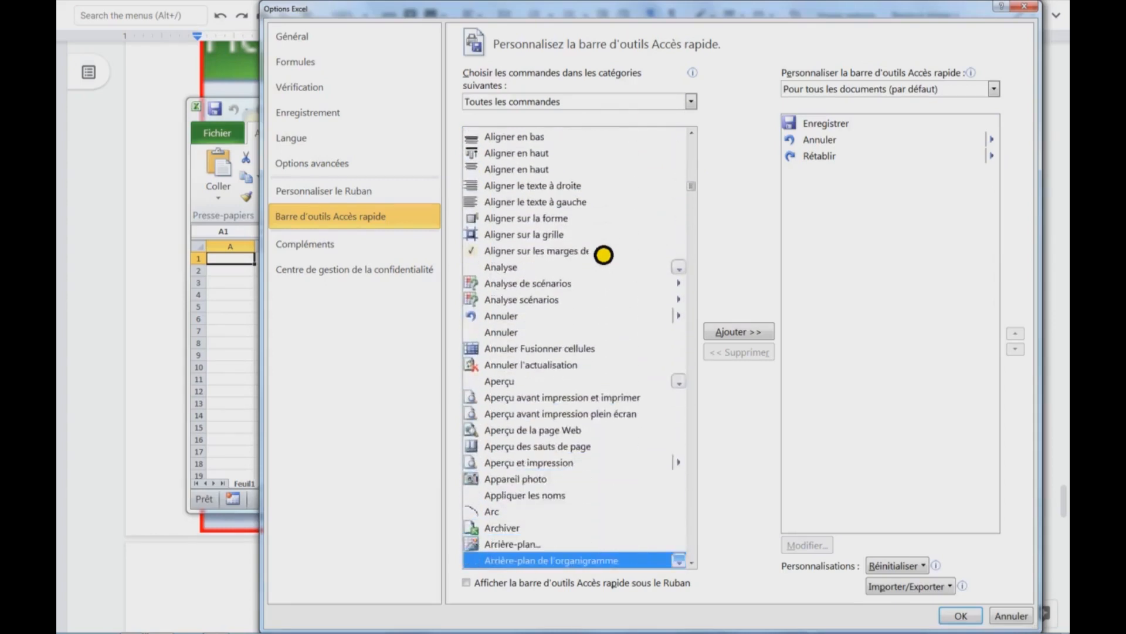
{"action": "key", "text": "Down"}
{"action": "key", "text": "Down"}
{"action": "key", "text": "Down"}
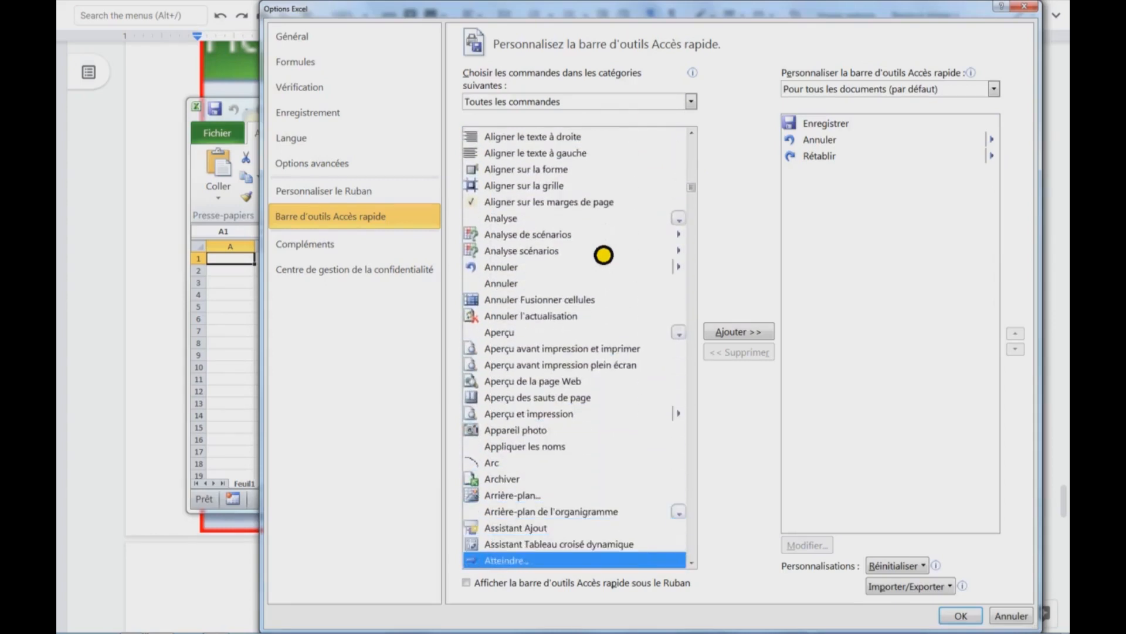
{"action": "key", "text": "Up"}
{"action": "key", "text": "Up"}
{"action": "key", "text": "Up"}
{"action": "key", "text": "Up"}
{"action": "key", "text": "Up"}
{"action": "key", "text": "Down"}
{"action": "key", "text": "Down"}
{"action": "key", "text": "Down"}
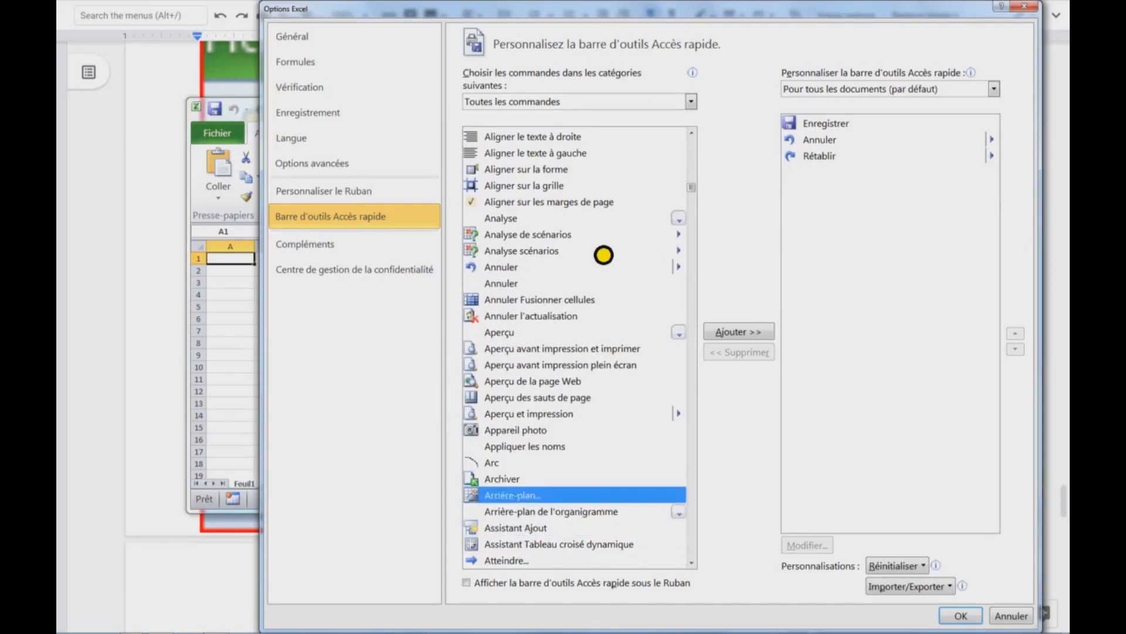
{"action": "key", "text": "Down"}
{"action": "key", "text": "Down"}
{"action": "key", "text": "Down"}
{"action": "key", "text": "Up"}
{"action": "key", "text": "Up"}
{"action": "key", "text": "Up"}
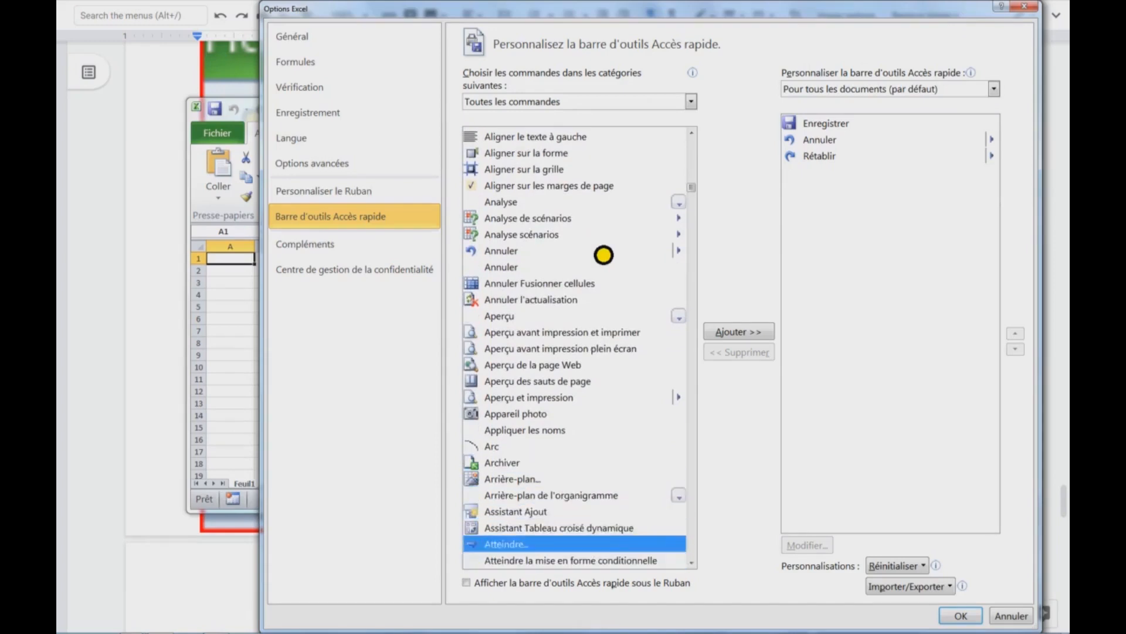
{"action": "key", "text": "Up"}
{"action": "key", "text": "Up"}
{"action": "key", "text": "Up"}
{"action": "key", "text": "Up"}
{"action": "key", "text": "Up"}
{"action": "key", "text": "Up"}
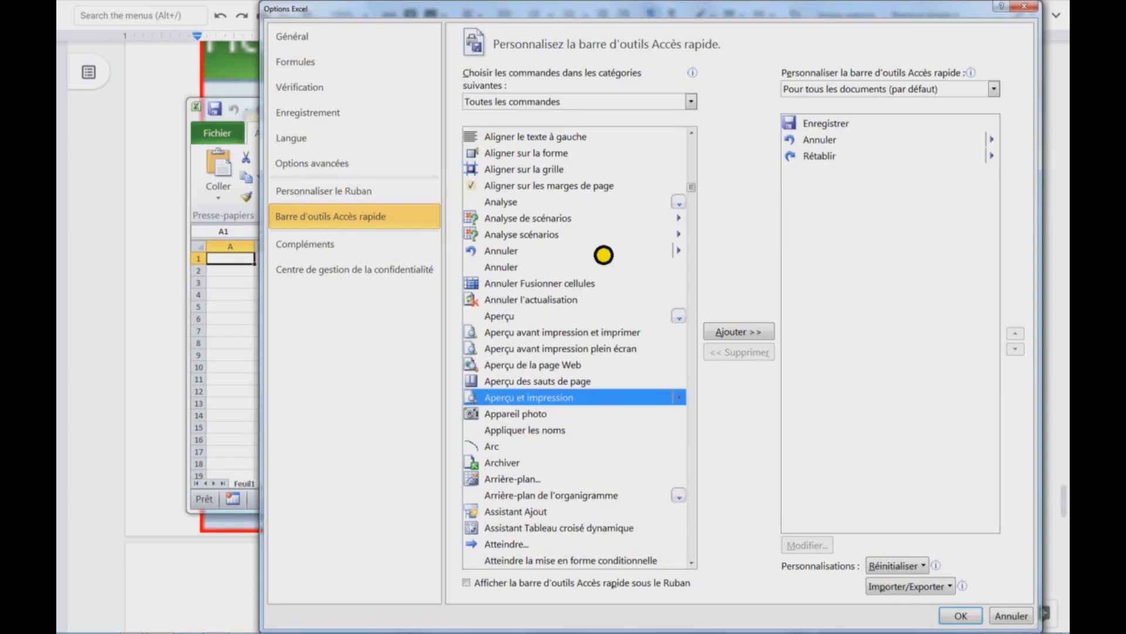
{"action": "scroll", "coordinate": [604, 254], "scroll_direction": "down", "scroll_amount": 4}
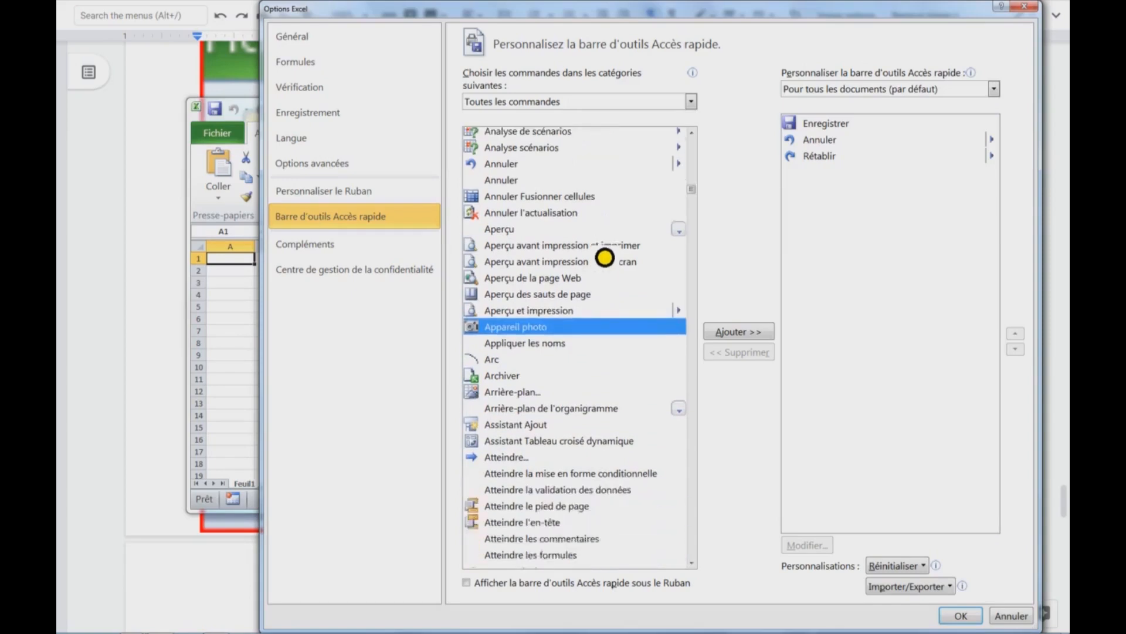
{"action": "scroll", "coordinate": [555, 235], "scroll_direction": "down", "scroll_amount": 1}
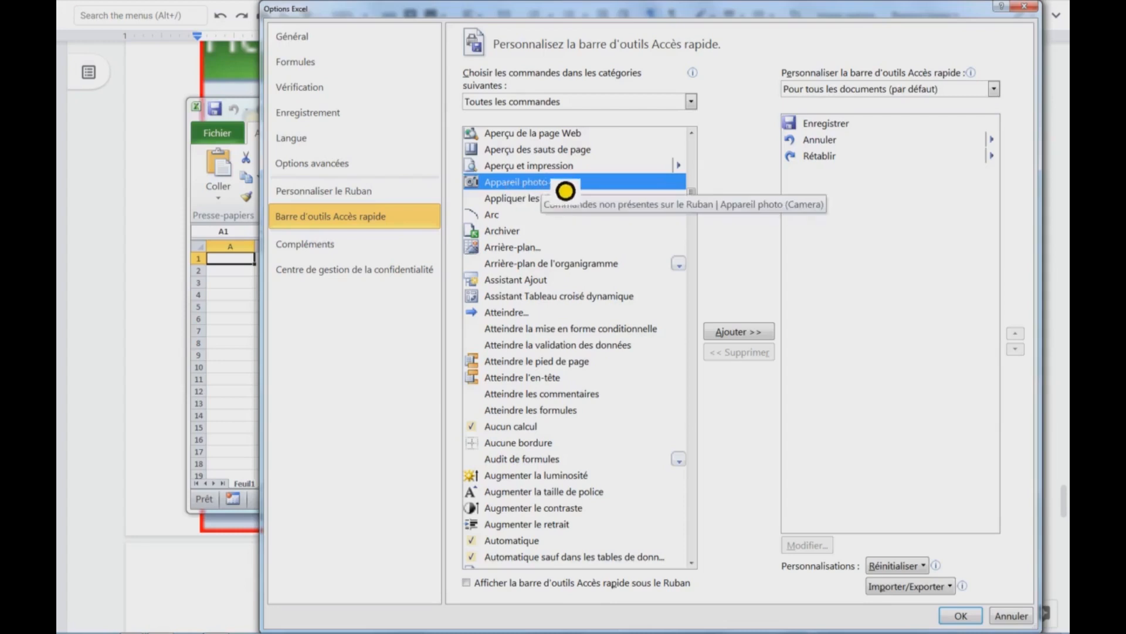
{"action": "left_click", "coordinate": [738, 332]}
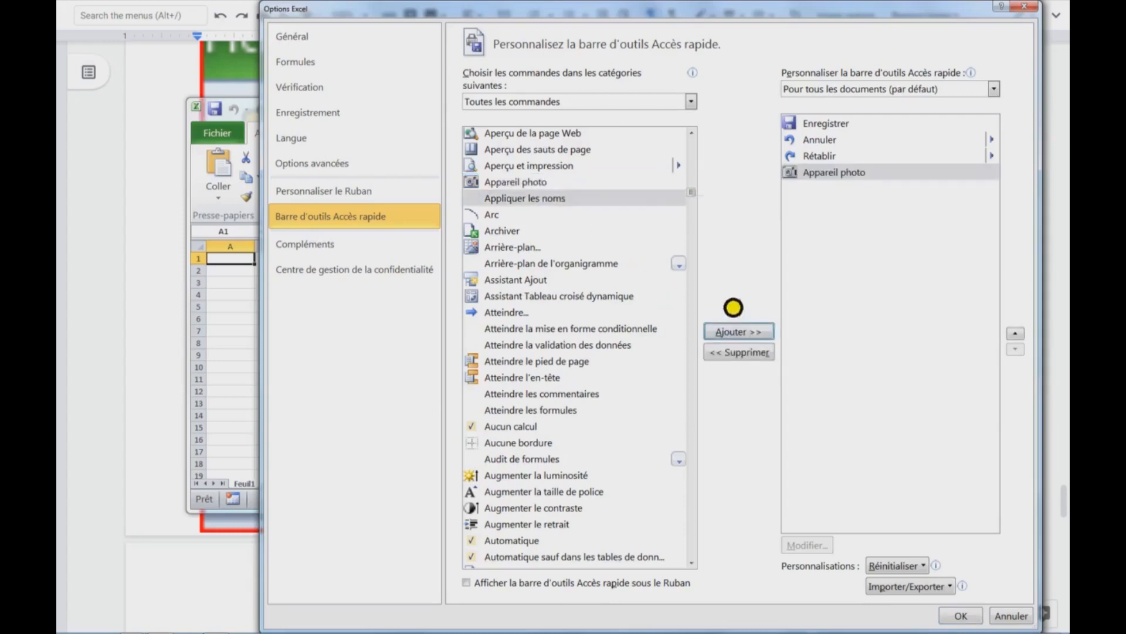
{"action": "left_click", "coordinate": [973, 622]}
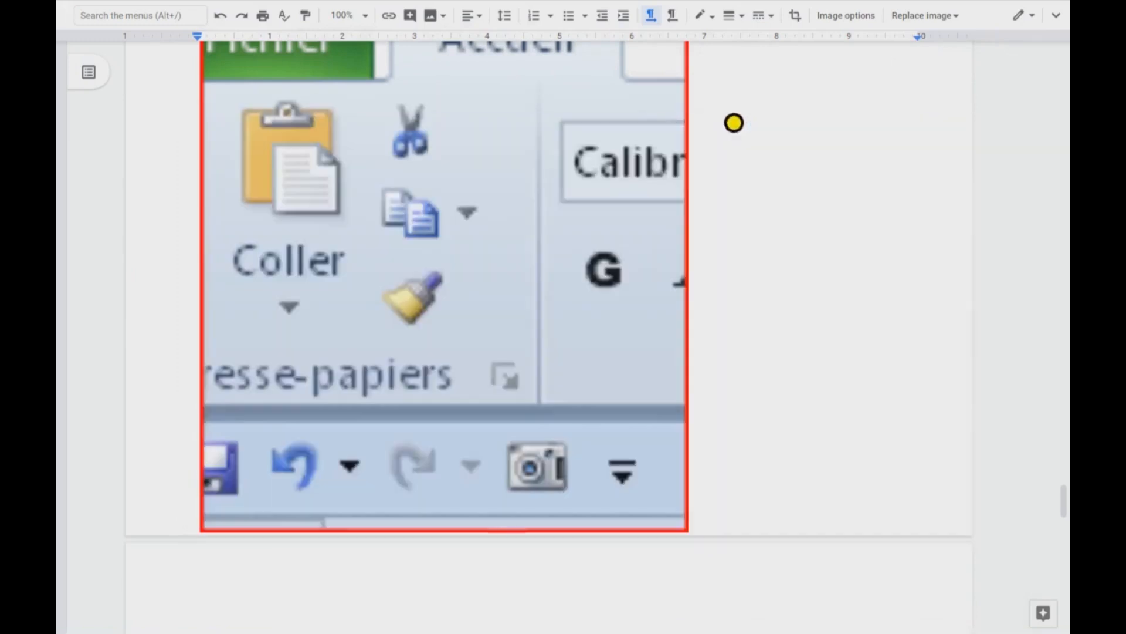
Step: Continue to the guide's section that follows the camera icon picture
{"action": "left_click", "coordinate": [739, 151]}
{"action": "scroll", "coordinate": [739, 152], "scroll_direction": "down", "scroll_amount": 9}
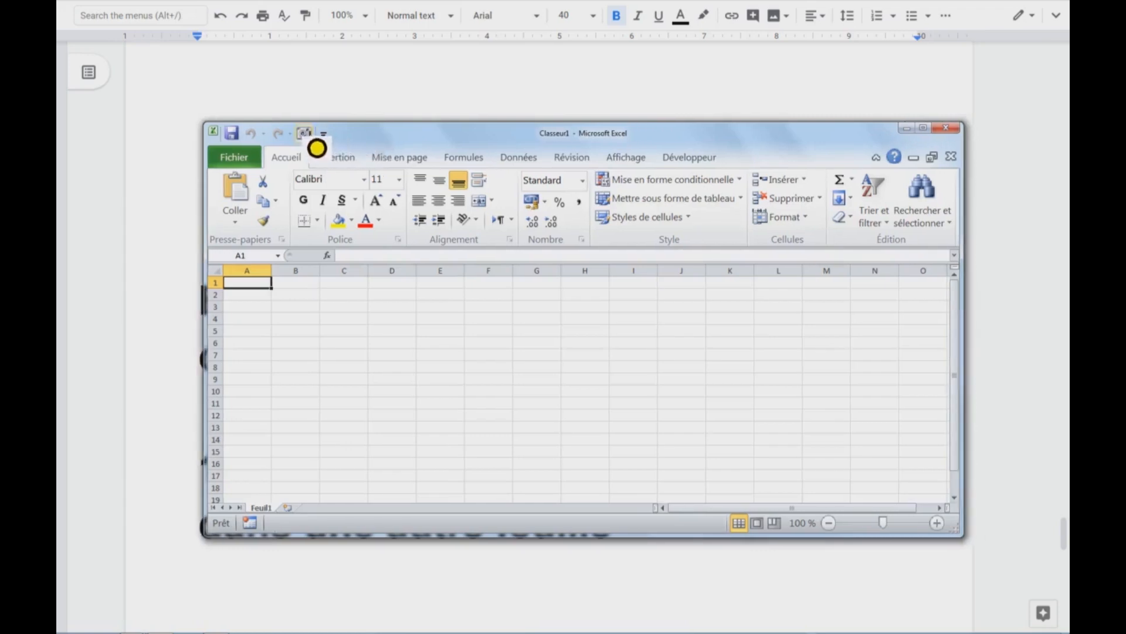
Step: Fill every cell of the range B2:H13 on Feuil1 with the word merci
{"action": "left_click_drag", "start_coordinate": [291, 296], "coordinate": [595, 431]}
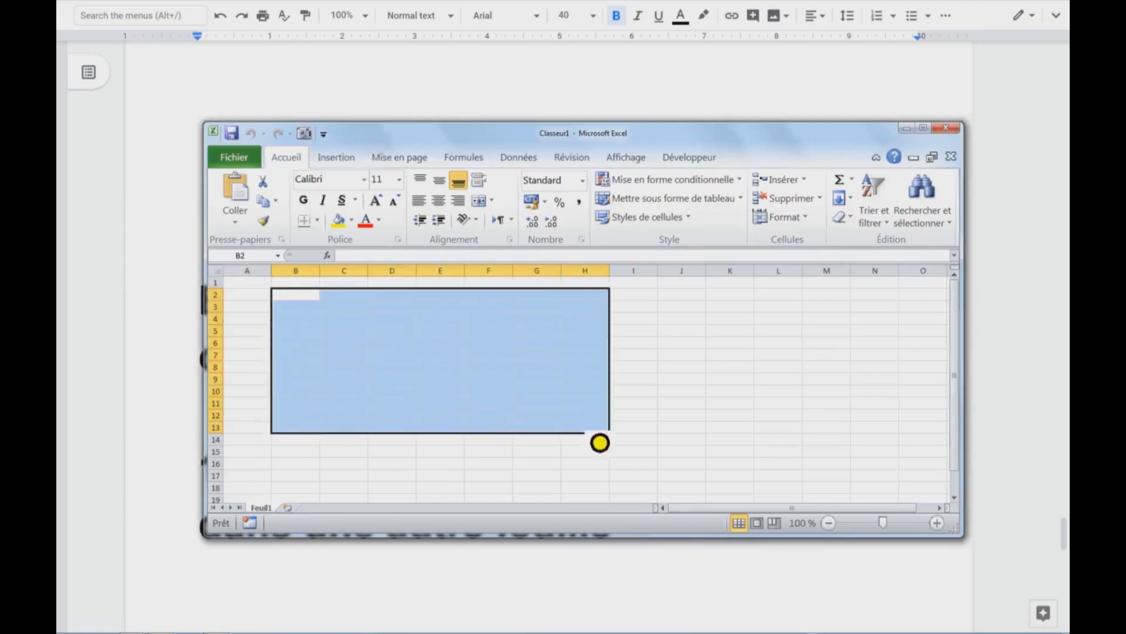
{"action": "type", "text": "mer"}
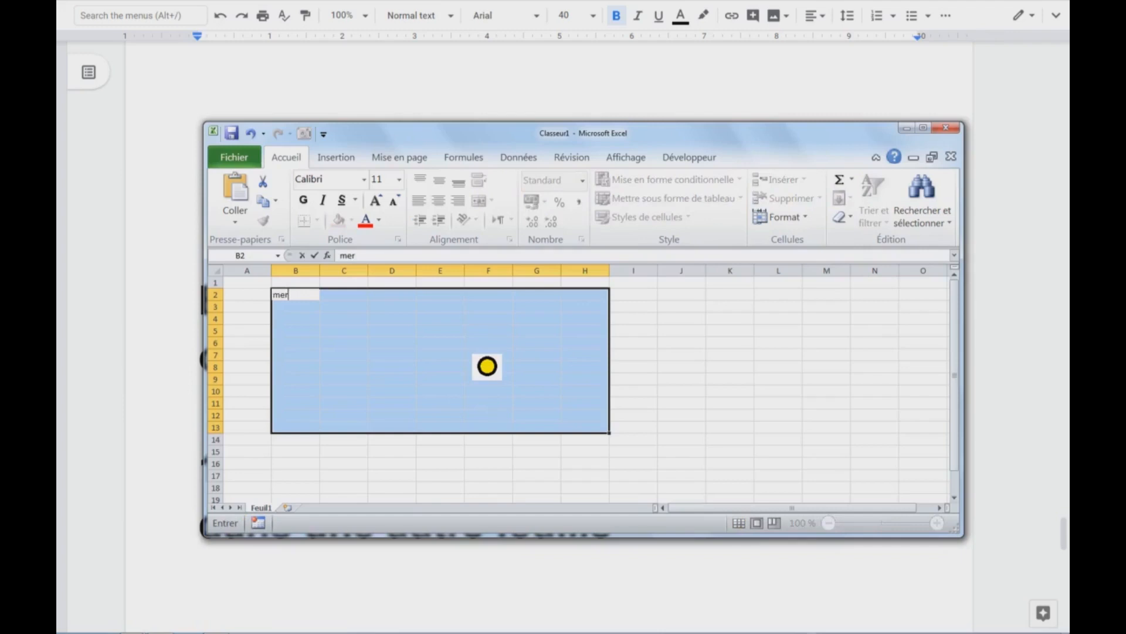
{"action": "key", "text": "ctrl+Return"}
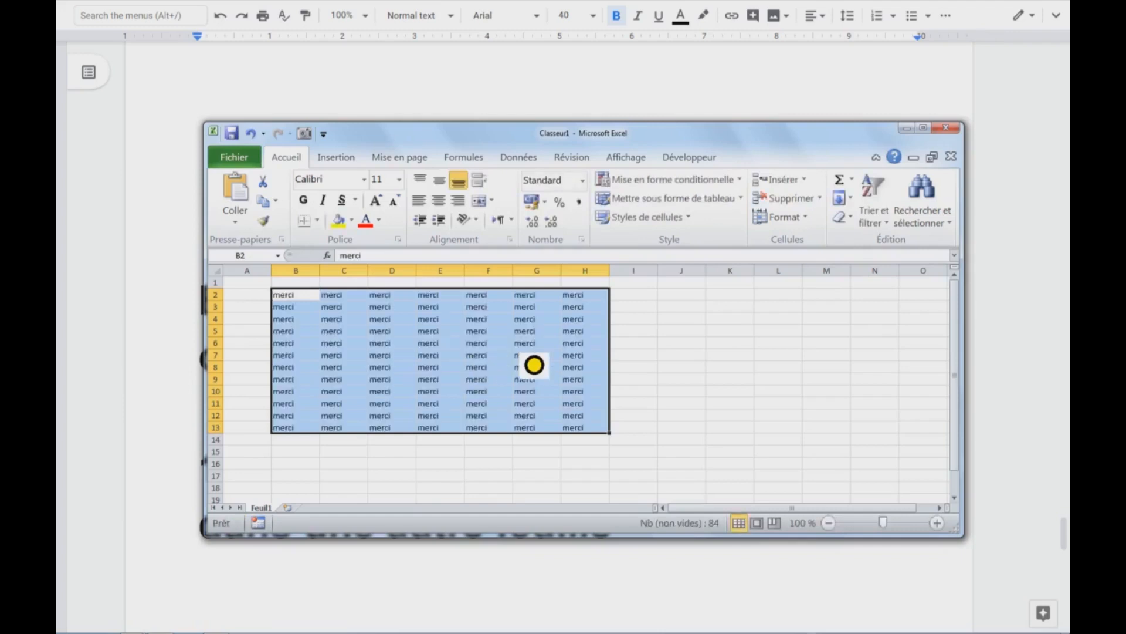
Step: Format the merci cells B2:H13 with a yellow fill and borders around every cell
{"action": "scroll", "coordinate": [505, 326], "scroll_direction": "up", "scroll_amount": 3}
{"action": "left_click", "coordinate": [339, 221]}
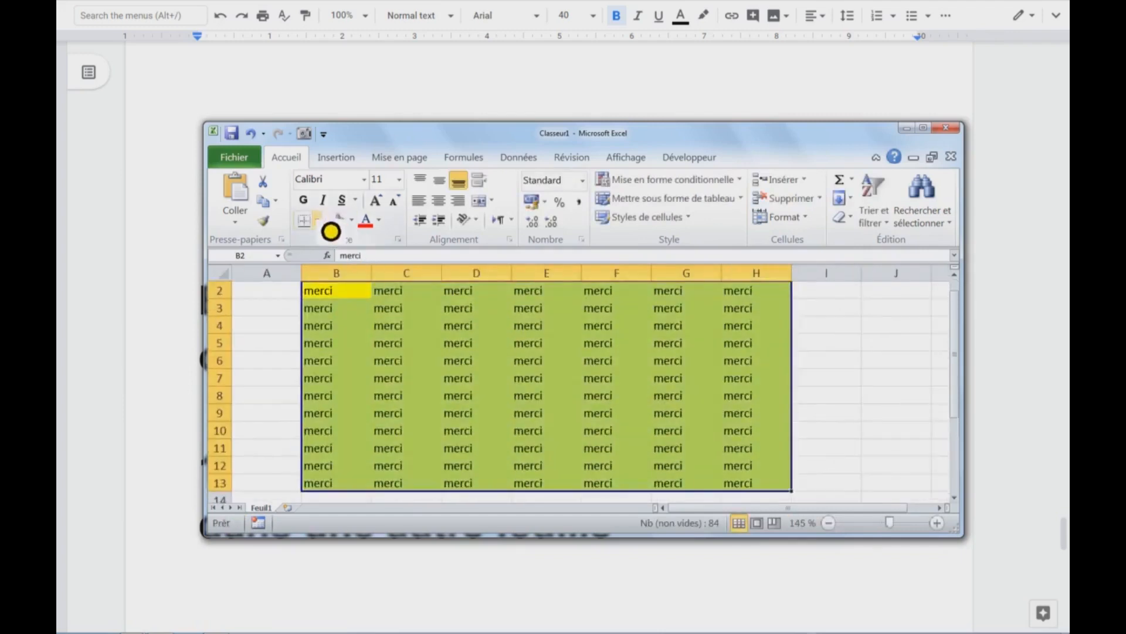
{"action": "left_click", "coordinate": [317, 220]}
{"action": "left_click", "coordinate": [329, 362]}
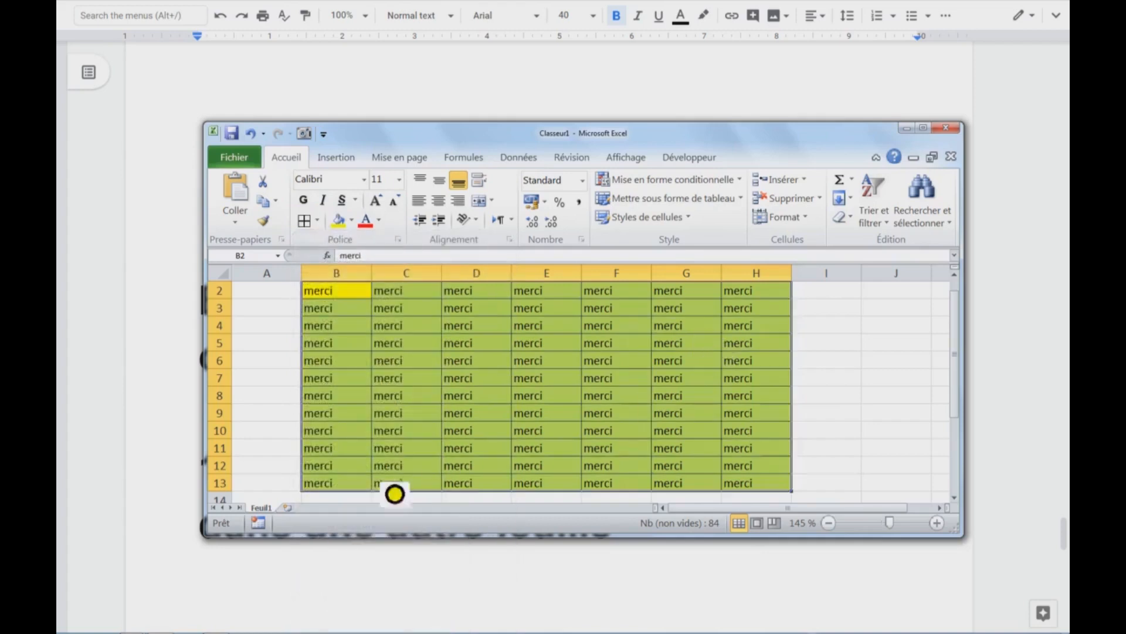
Step: Insert a new worksheet and fill every cell of its range B1:J14 with the text de vous abonner
{"action": "left_click", "coordinate": [289, 508]}
{"action": "left_click_drag", "start_coordinate": [298, 284], "coordinate": [715, 452]}
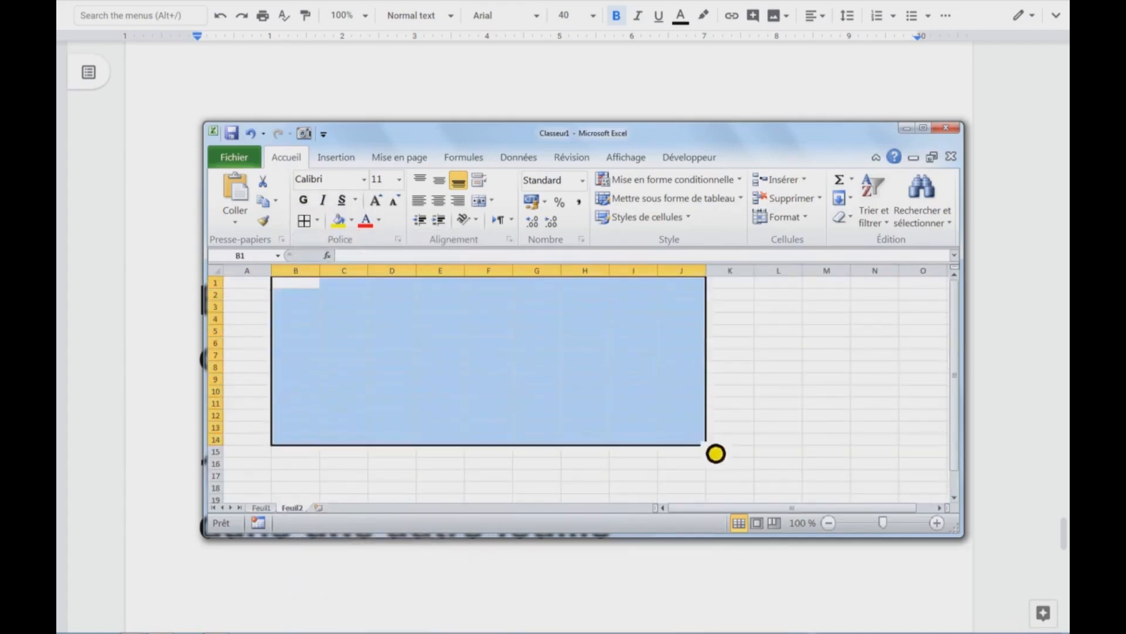
{"action": "type", "text": "de vous abonner"}
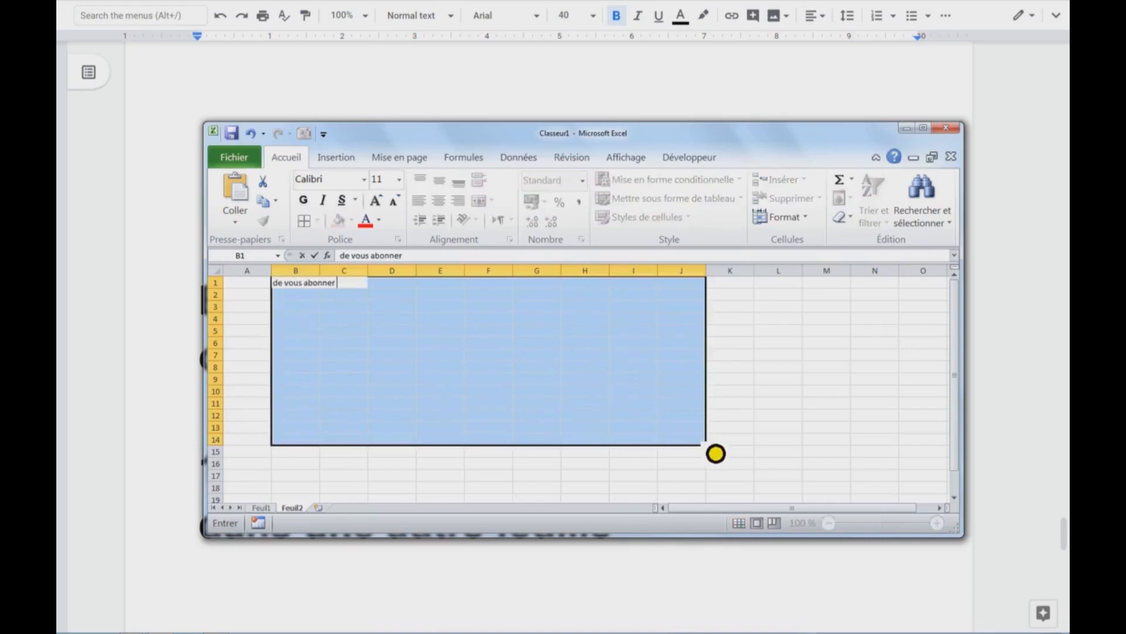
{"action": "key", "text": "ctrl+Return"}
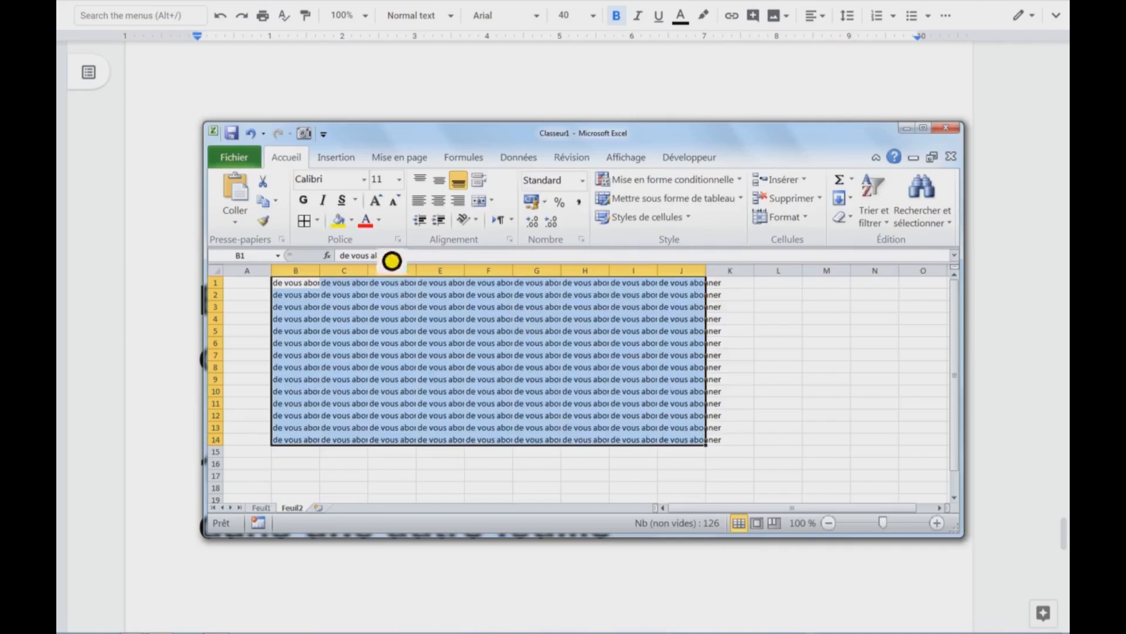
Step: Format B1:J14 on Feuil2 with a standard blue fill, white font and wrapped text
{"action": "left_click", "coordinate": [351, 220]}
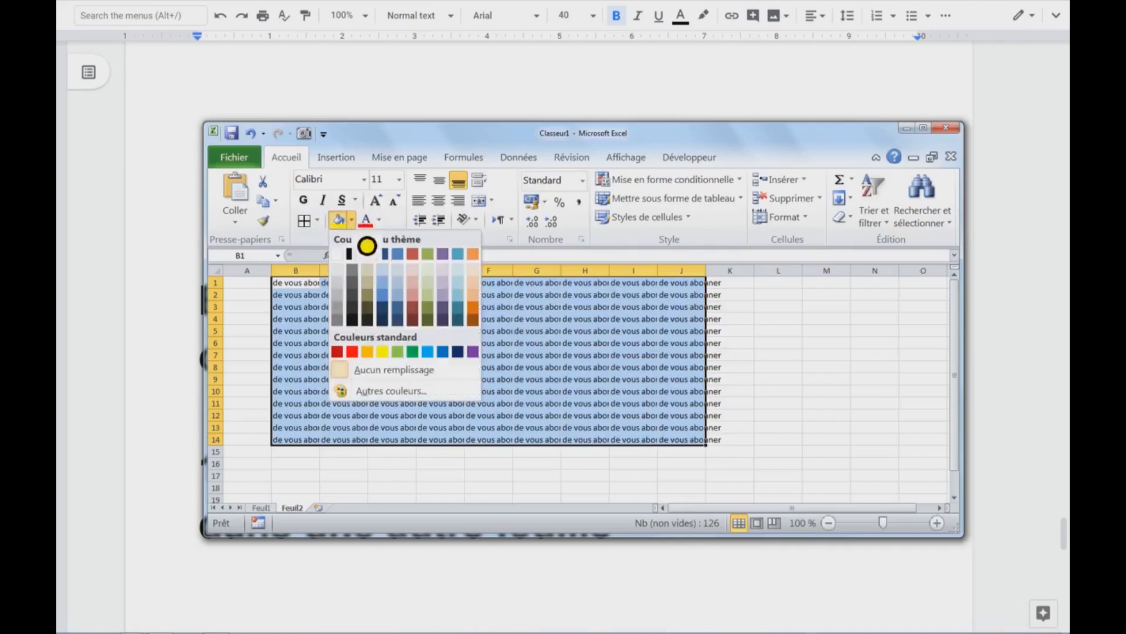
{"action": "left_click", "coordinate": [443, 351]}
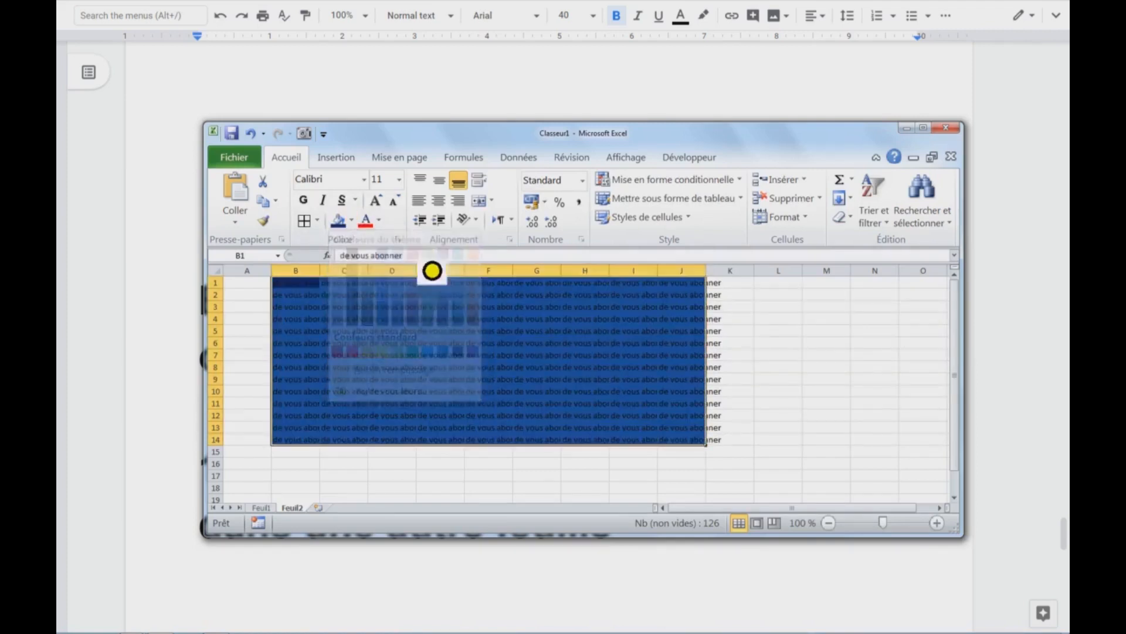
{"action": "left_click", "coordinate": [379, 220]}
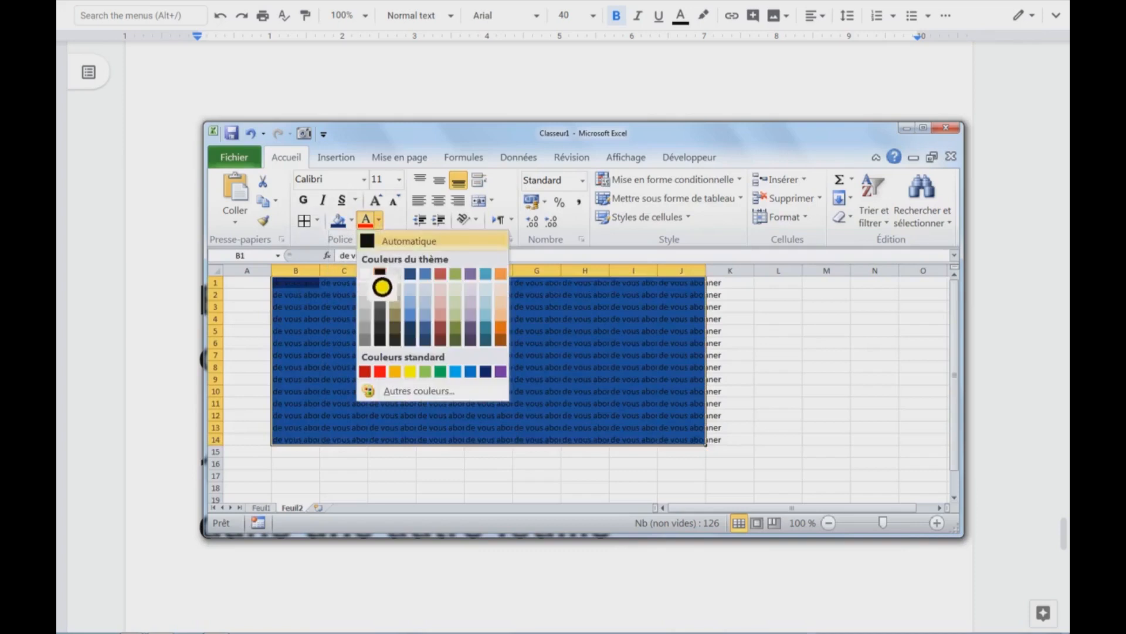
{"action": "left_click", "coordinate": [381, 284]}
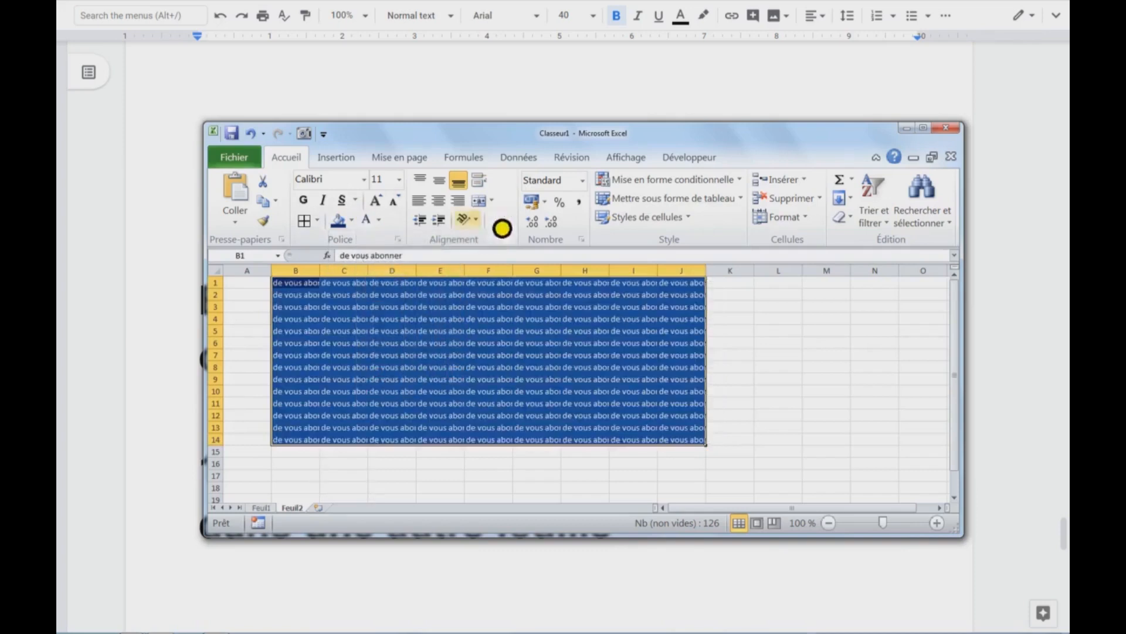
{"action": "left_click", "coordinate": [480, 181]}
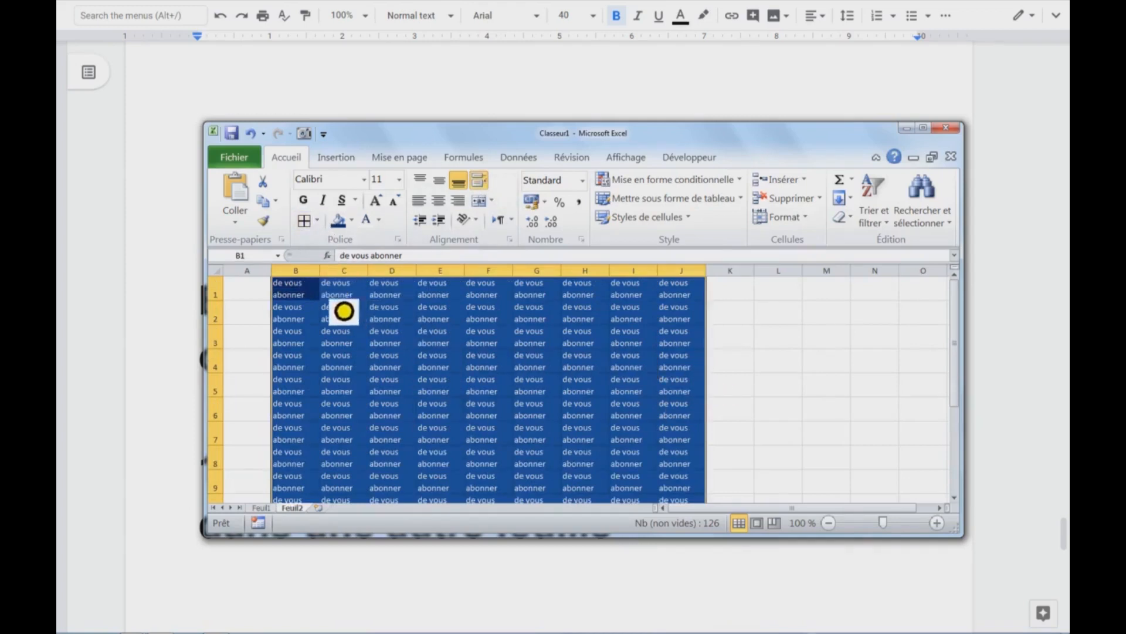
Step: Copy the blue table B1:J14 on Feuil2
{"action": "left_click", "coordinate": [488, 365]}
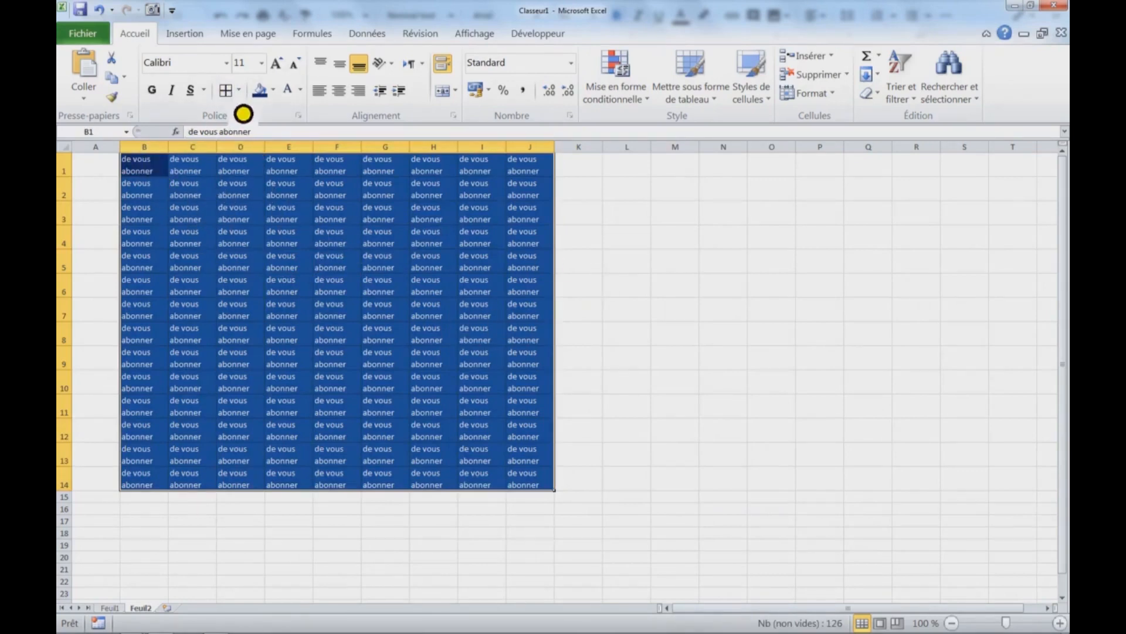
{"action": "left_click", "coordinate": [161, 195]}
{"action": "left_click_drag", "start_coordinate": [158, 172], "coordinate": [545, 490]}
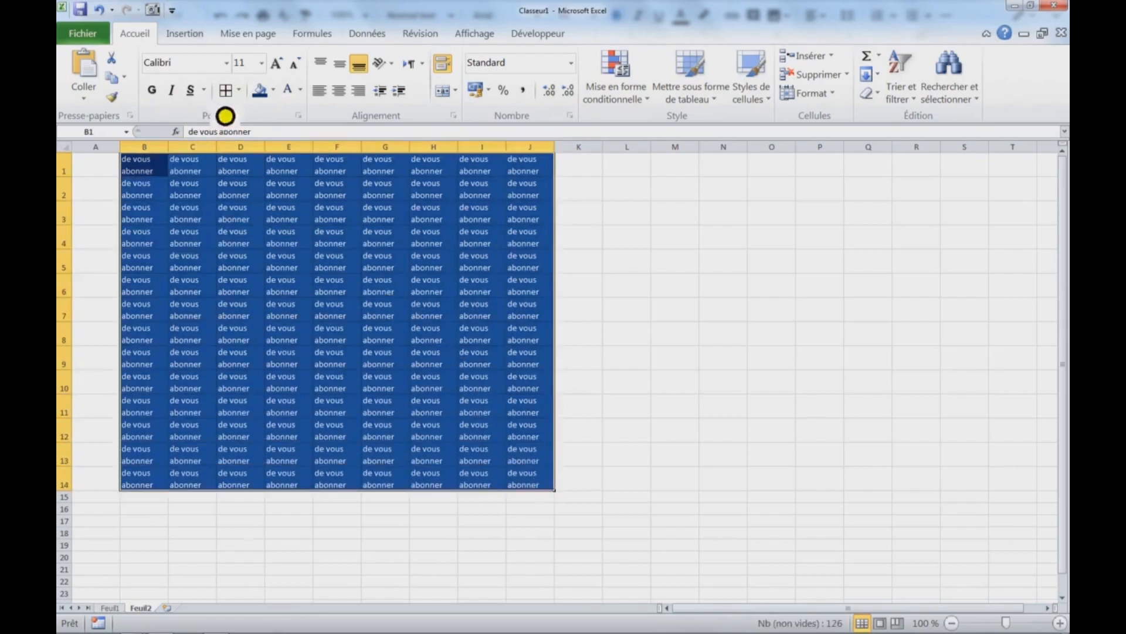
{"action": "left_click", "coordinate": [370, 313]}
{"action": "left_click", "coordinate": [153, 176]}
{"action": "left_click_drag", "start_coordinate": [153, 175], "coordinate": [556, 492]}
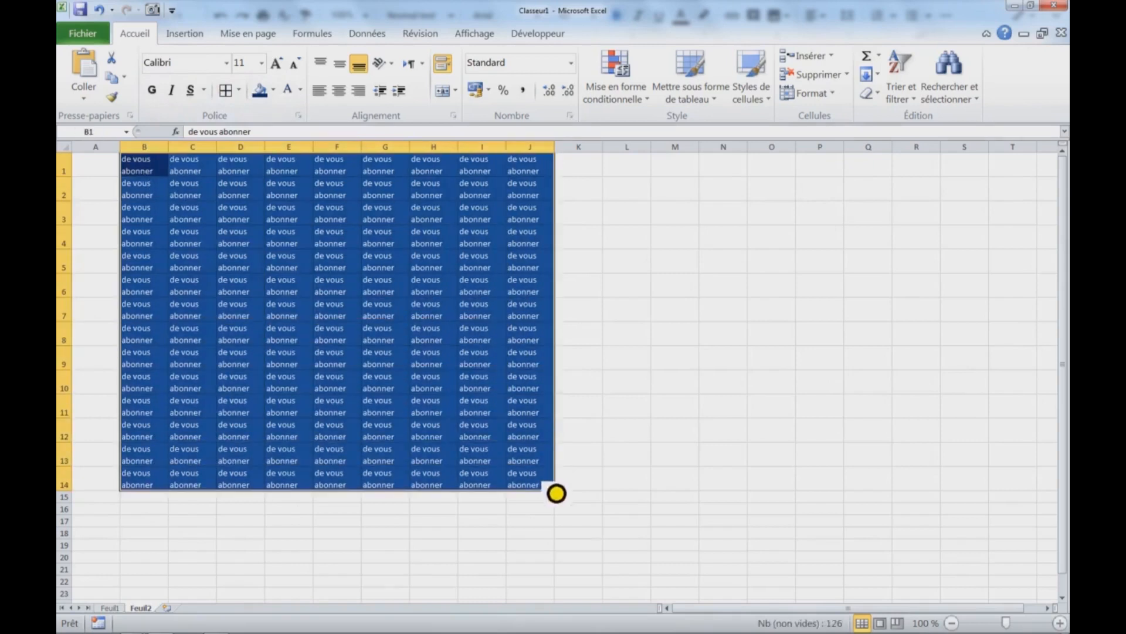
{"action": "key", "text": "ctrl+c"}
Step: Paste the copied table on Feuil1 below the merci table, starting at cell B15
{"action": "left_click", "coordinate": [115, 609]}
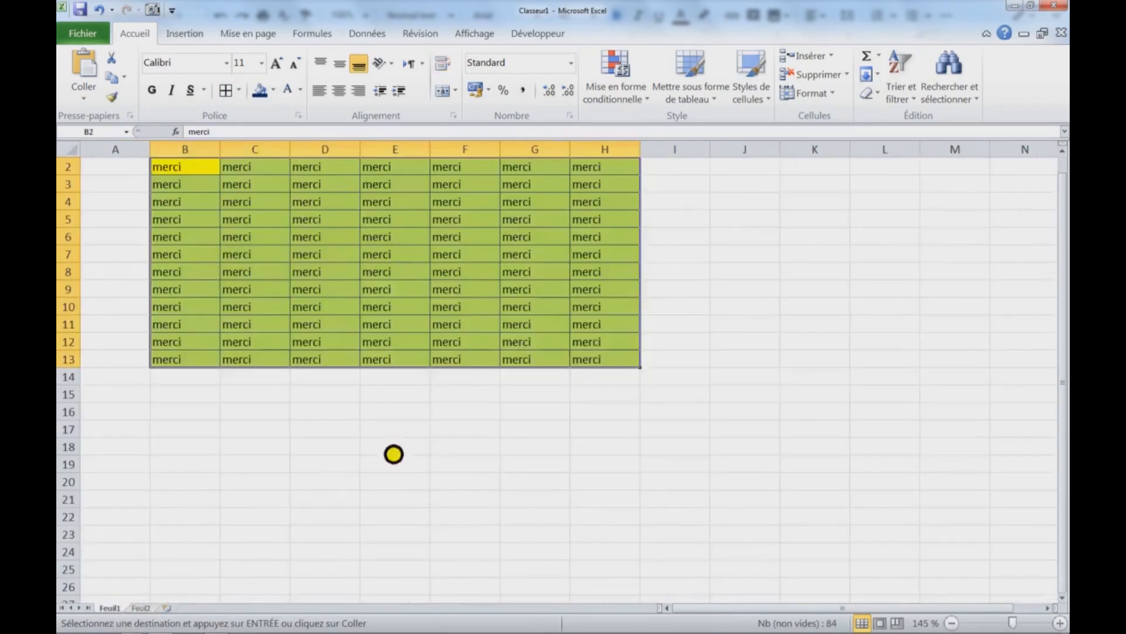
{"action": "scroll", "coordinate": [484, 432], "scroll_direction": "up", "scroll_amount": 2}
{"action": "left_click_drag", "start_coordinate": [252, 155], "coordinate": [710, 181]}
{"action": "left_click_drag", "start_coordinate": [592, 154], "coordinate": [612, 162]}
{"action": "left_click", "coordinate": [223, 468]}
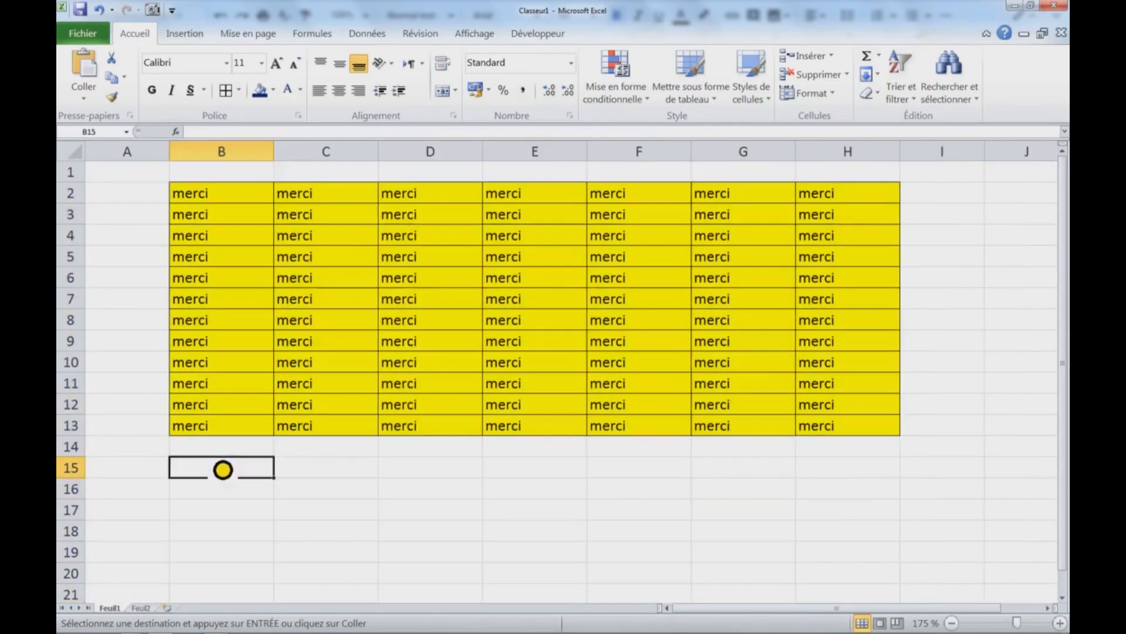
{"action": "key", "text": "ctrl+v"}
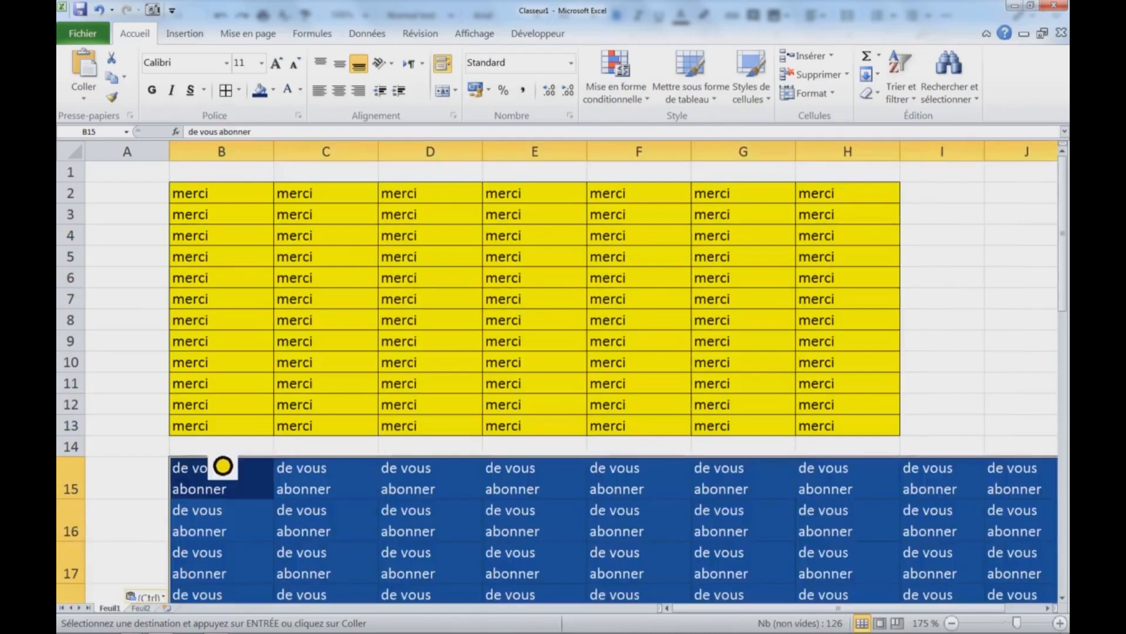
{"action": "left_click", "coordinate": [1031, 495]}
{"action": "left_click", "coordinate": [208, 486]}
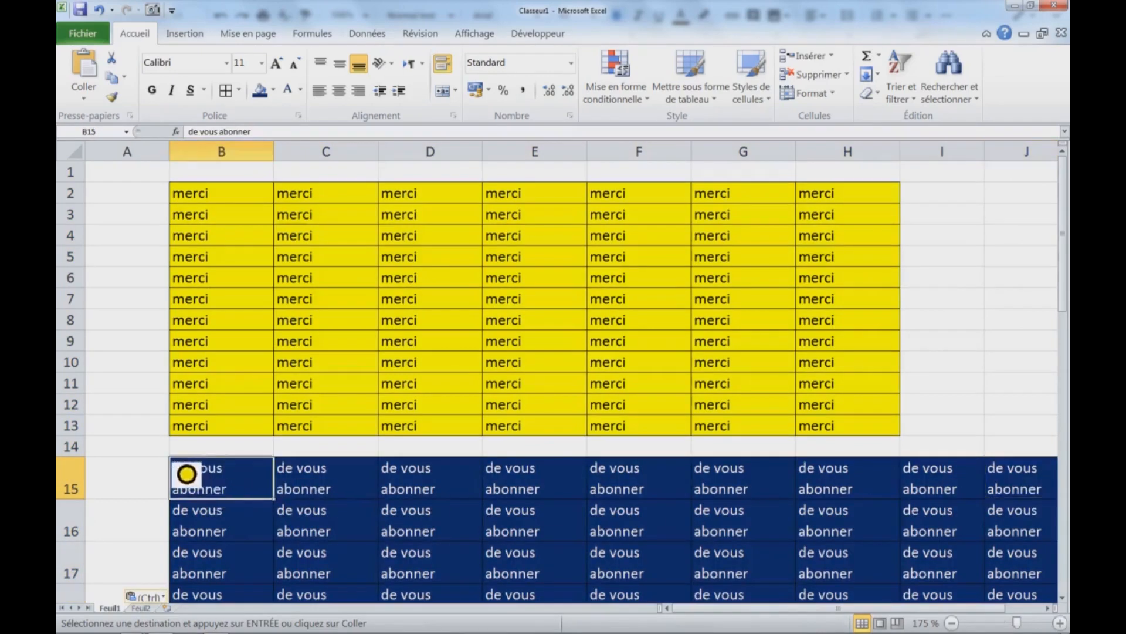
Step: Undo the pasting of the blue de vous abonner table below the merci table on Feuil1
{"action": "left_click", "coordinate": [745, 531]}
{"action": "left_click", "coordinate": [864, 537]}
{"action": "left_click", "coordinate": [511, 532]}
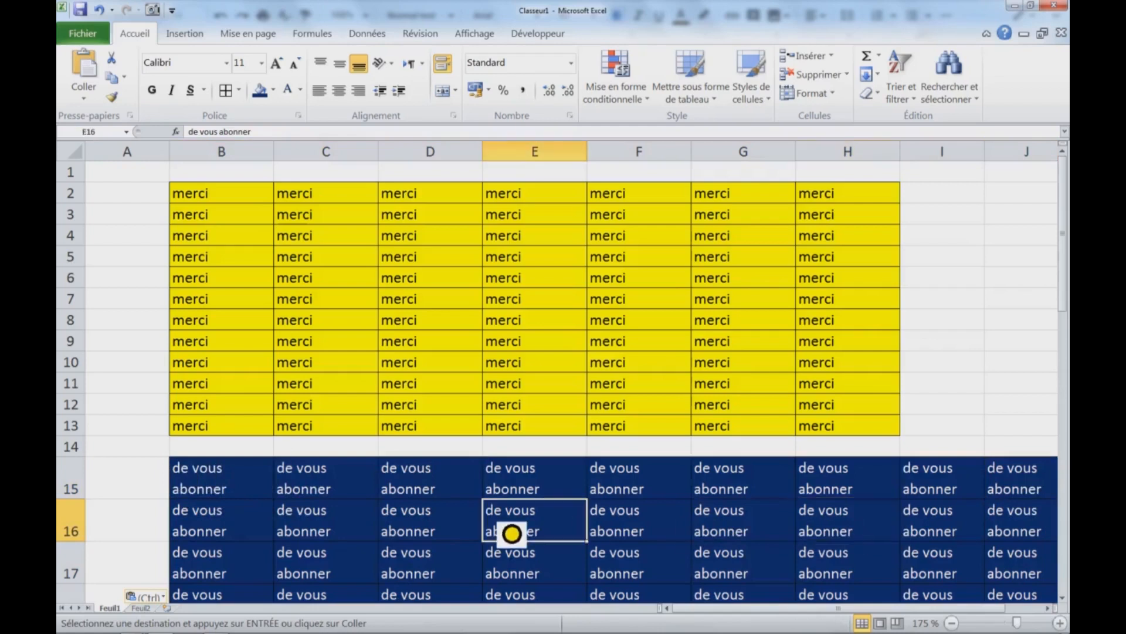
{"action": "key", "text": "ctrl+z"}
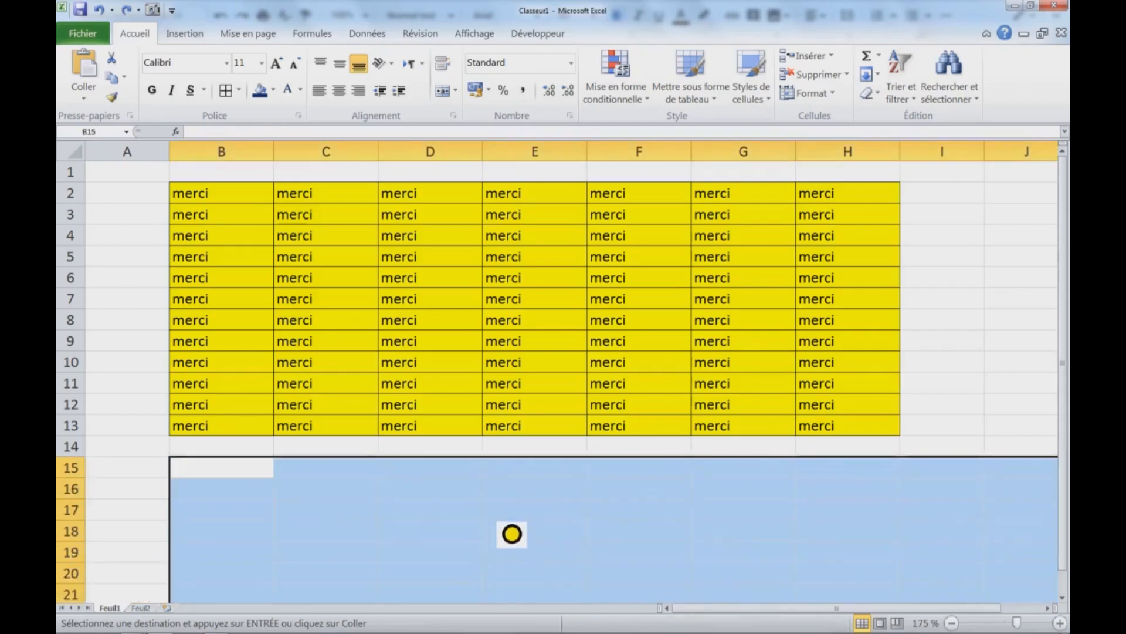
{"action": "left_click", "coordinate": [507, 404]}
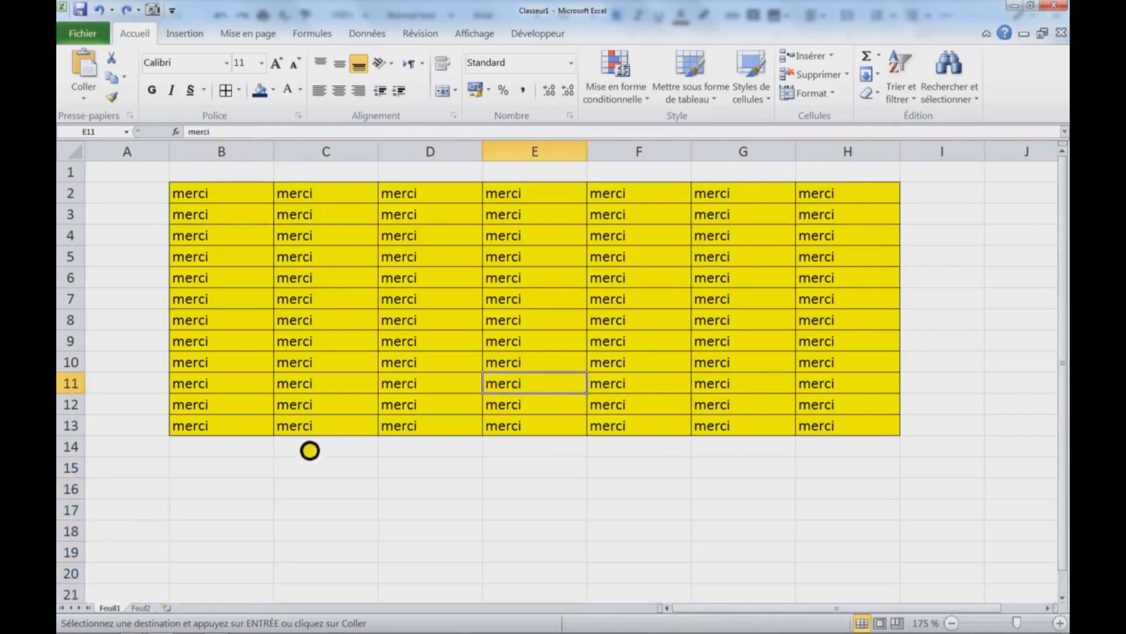
Step: Capture B1:J14 of Feuil2 with the Appareil photo command and place the linked picture below the merci table on Feuil1
{"action": "left_click", "coordinate": [141, 608]}
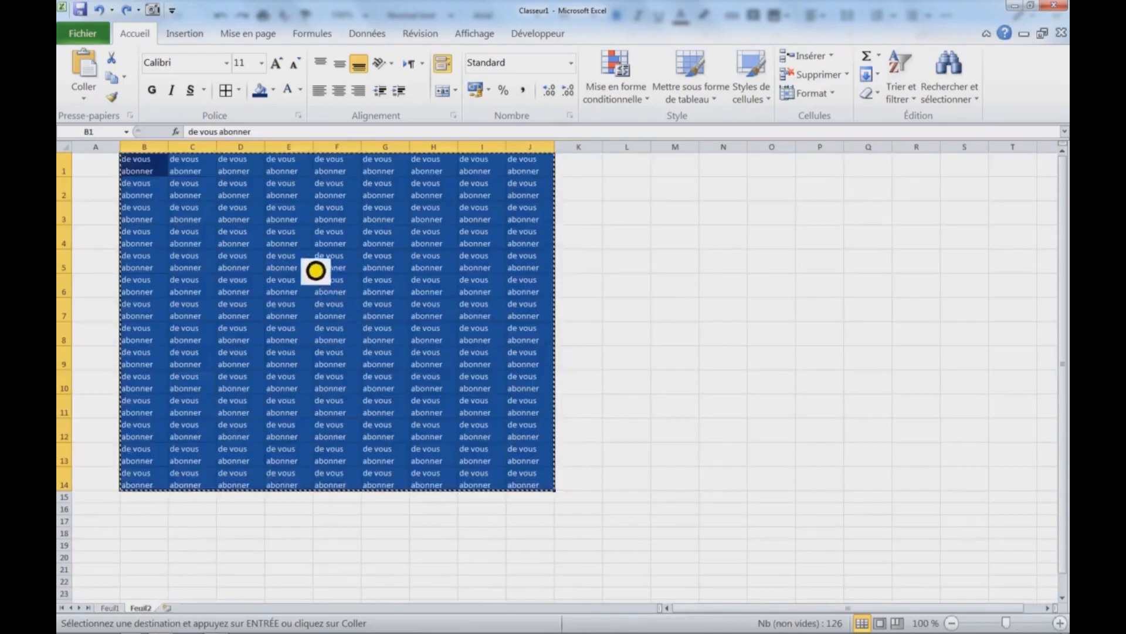
{"action": "left_click_drag", "start_coordinate": [156, 171], "coordinate": [544, 488]}
{"action": "left_click", "coordinate": [154, 10]}
{"action": "left_click", "coordinate": [114, 609]}
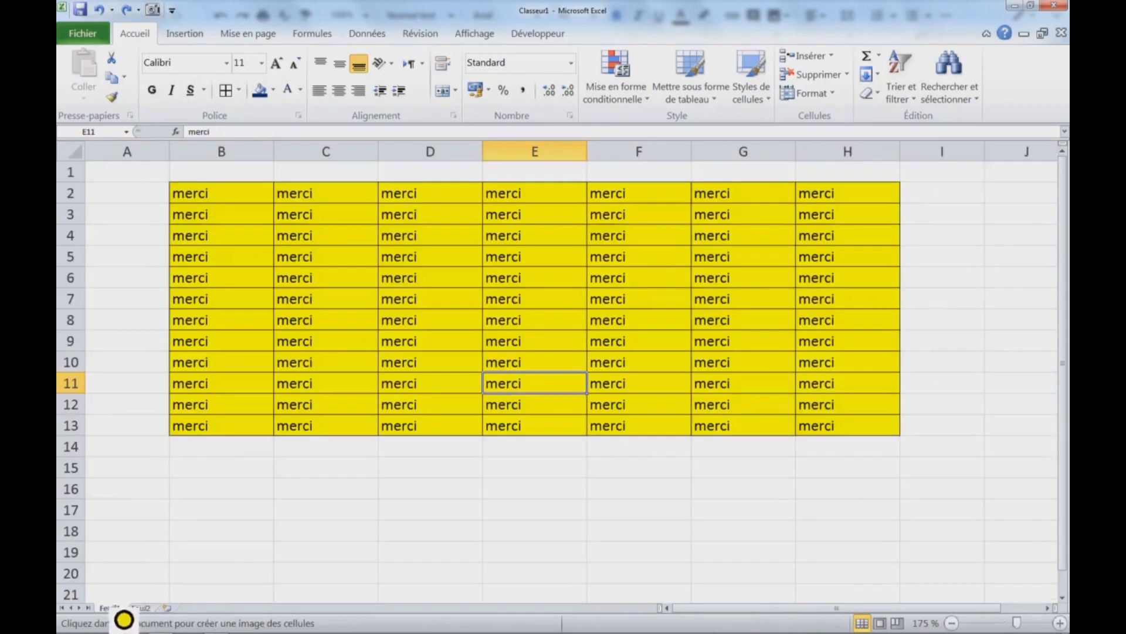
{"action": "left_click", "coordinate": [213, 478]}
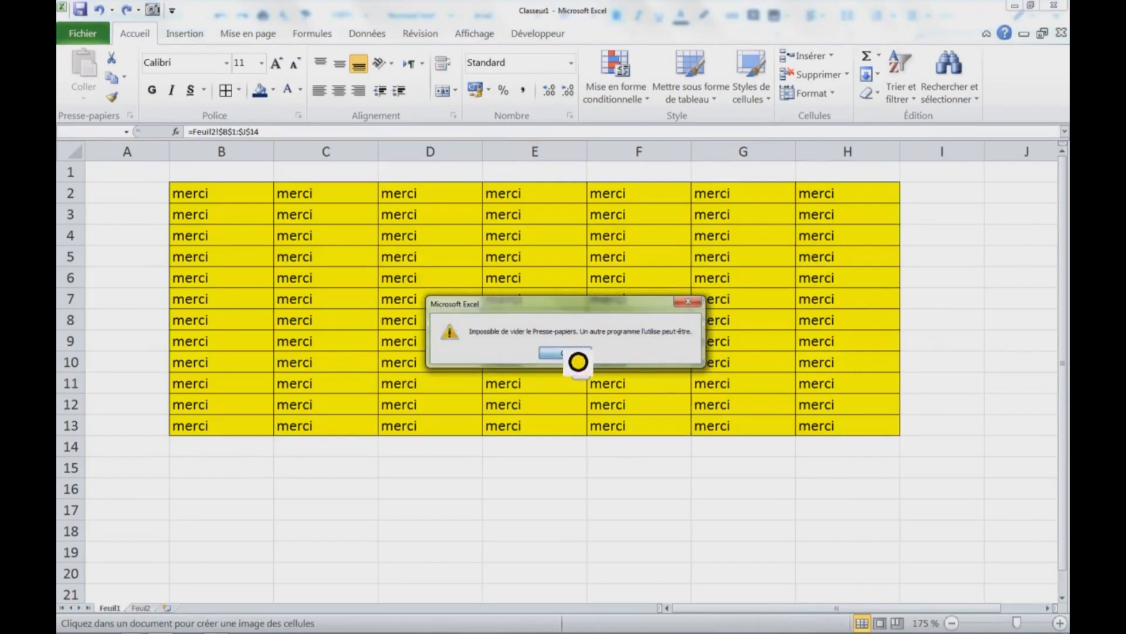
{"action": "left_click", "coordinate": [578, 362]}
{"action": "left_click", "coordinate": [412, 520]}
{"action": "left_click_drag", "start_coordinate": [412, 520], "coordinate": [335, 507]}
Step: Autofit columns B to H on Feuil1 and narrow column A, moving the blue linked picture out of the way
{"action": "left_click_drag", "start_coordinate": [229, 160], "coordinate": [855, 224]}
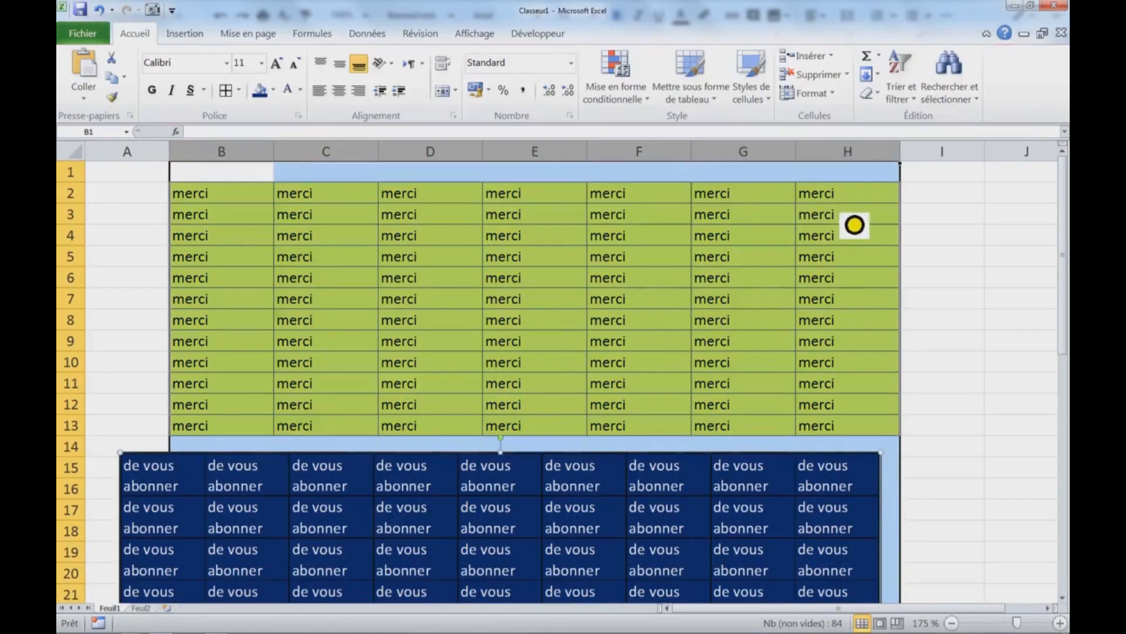
{"action": "double_click", "coordinate": [796, 153]}
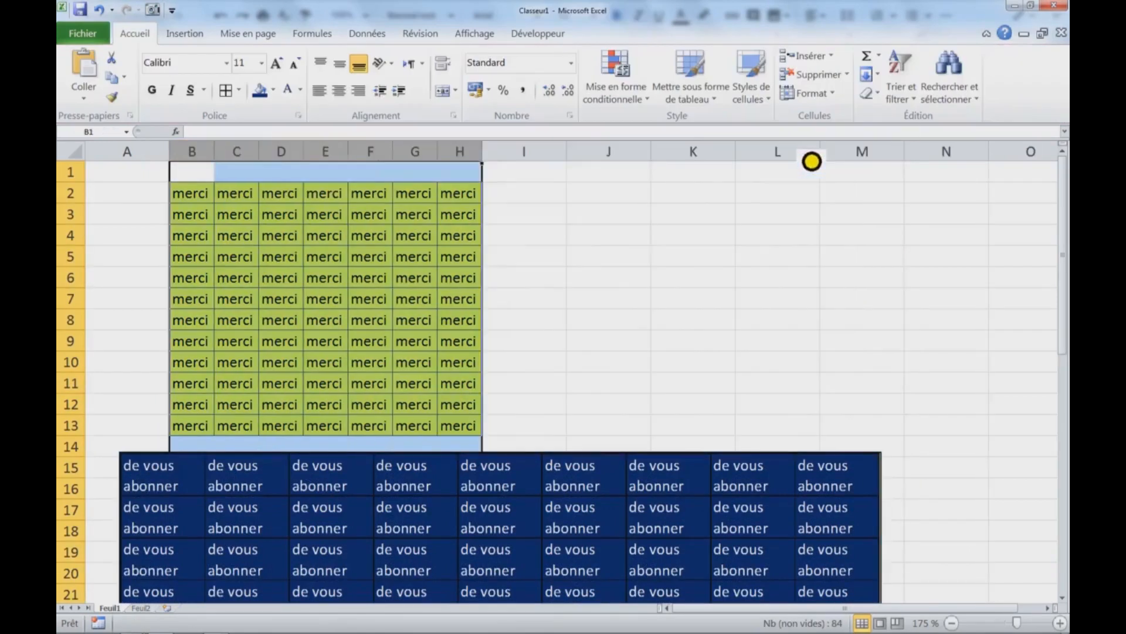
{"action": "left_click", "coordinate": [388, 488]}
{"action": "left_click_drag", "start_coordinate": [382, 508], "coordinate": [584, 385]}
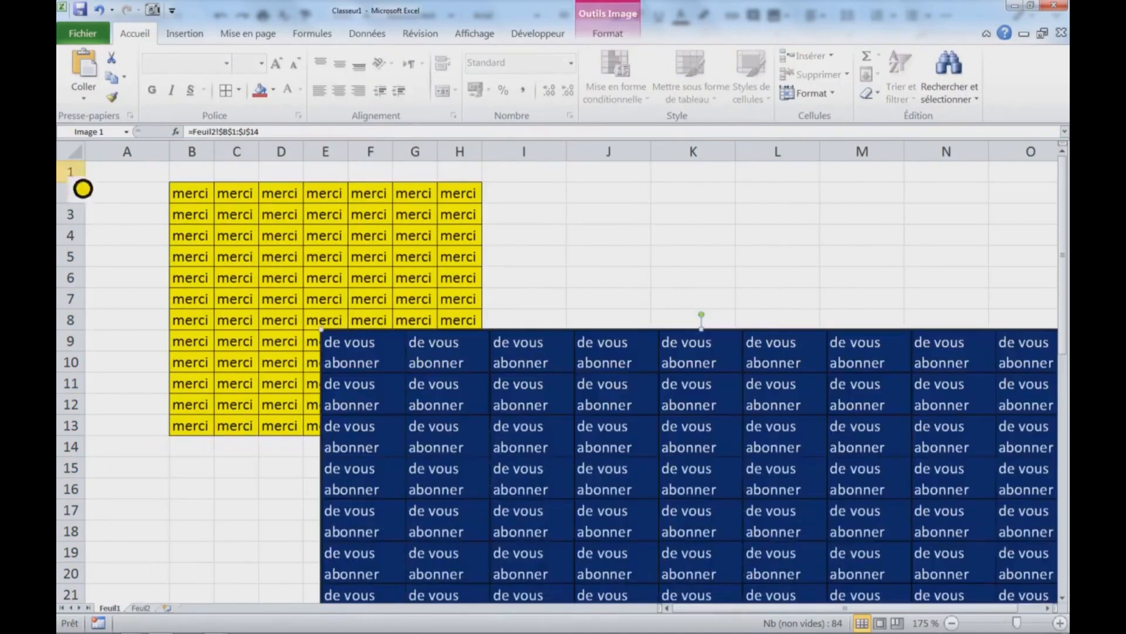
{"action": "left_click", "coordinate": [147, 154]}
{"action": "left_click_drag", "start_coordinate": [169, 156], "coordinate": [96, 168]}
Step: Resize the blue linked picture and place it directly below the merci table, starting at row 15 and extending to column L
{"action": "left_click_drag", "start_coordinate": [428, 405], "coordinate": [392, 283]}
{"action": "left_click_drag", "start_coordinate": [219, 231], "coordinate": [141, 476]}
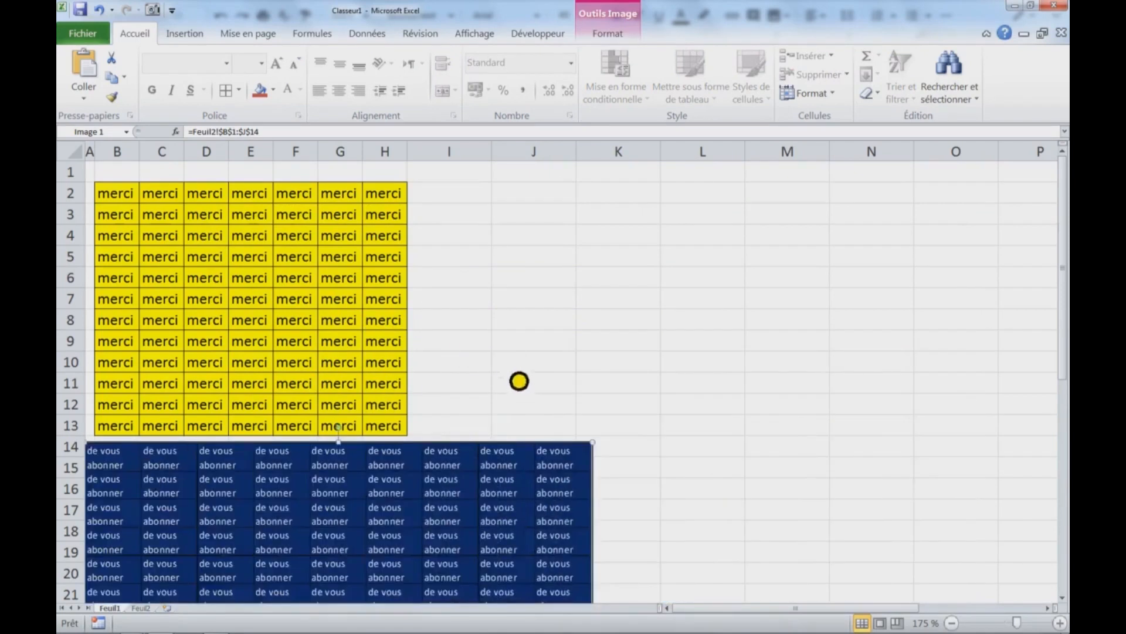
{"action": "scroll", "coordinate": [515, 385], "scroll_direction": "down", "scroll_amount": 3}
{"action": "left_click_drag", "start_coordinate": [335, 407], "coordinate": [704, 301]}
{"action": "left_click_drag", "start_coordinate": [648, 330], "coordinate": [315, 417]}
{"action": "left_click_drag", "start_coordinate": [594, 252], "coordinate": [721, 302]}
{"action": "left_click_drag", "start_coordinate": [467, 326], "coordinate": [383, 463]}
{"action": "scroll", "coordinate": [391, 413], "scroll_direction": "up", "scroll_amount": 2}
{"action": "left_click", "coordinate": [485, 330]}
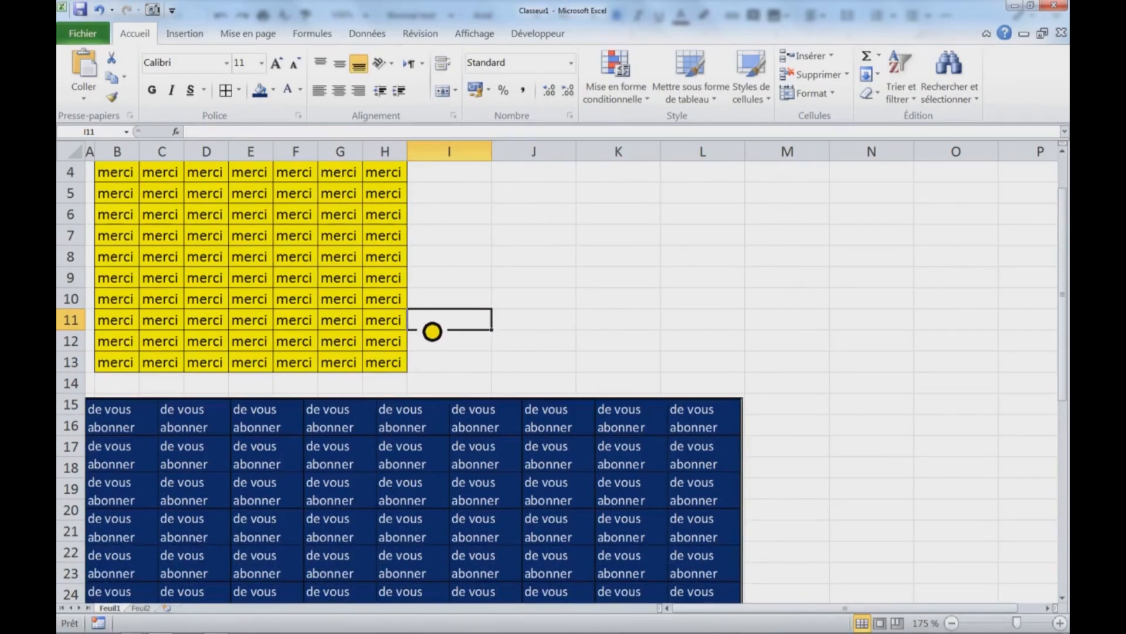
Step: Switch to the notes in Google Docs and underline the word caméra in the section B heading
{"action": "key", "text": "alt+Tab"}
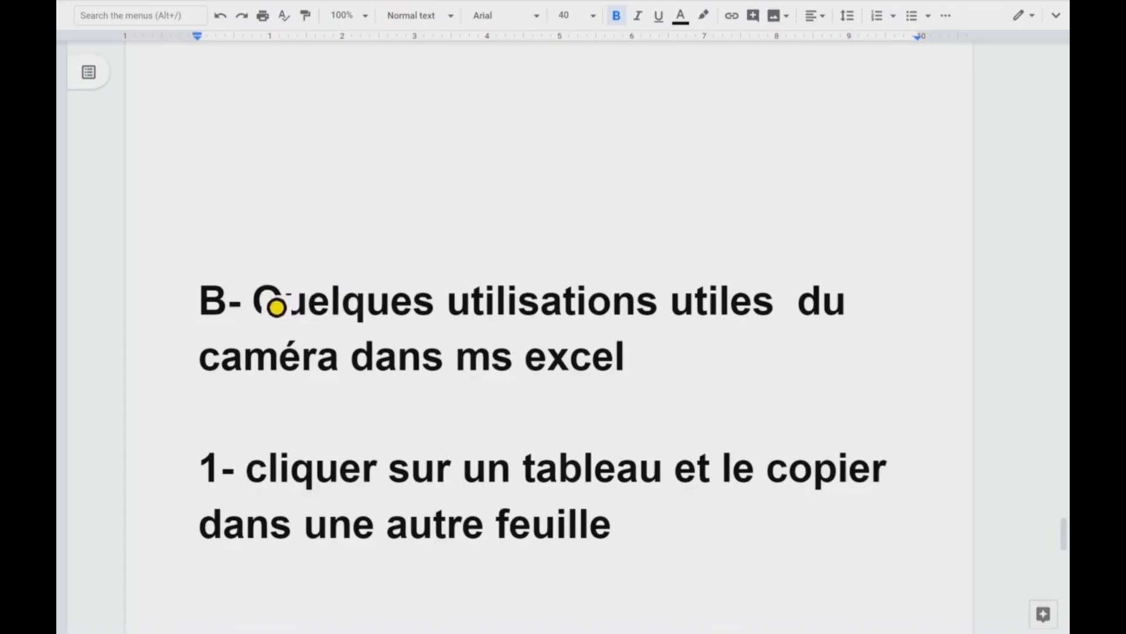
{"action": "left_click_drag", "start_coordinate": [277, 306], "coordinate": [919, 355]}
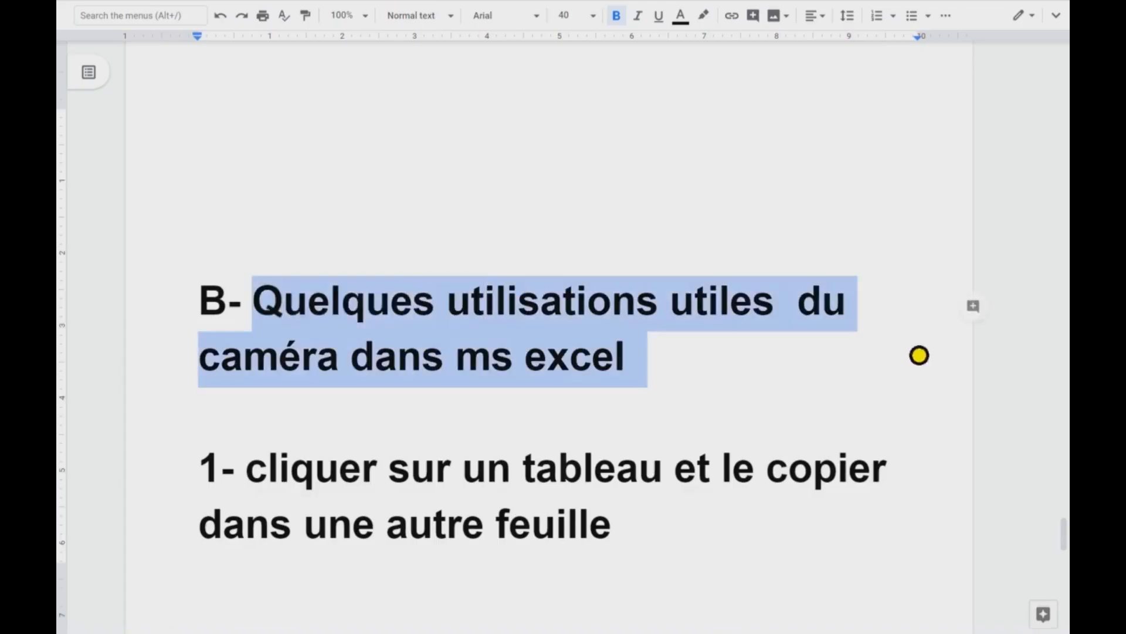
{"action": "double_click", "coordinate": [310, 371]}
{"action": "key", "text": "ctrl+u"}
{"action": "key", "text": "ctrl+f"}
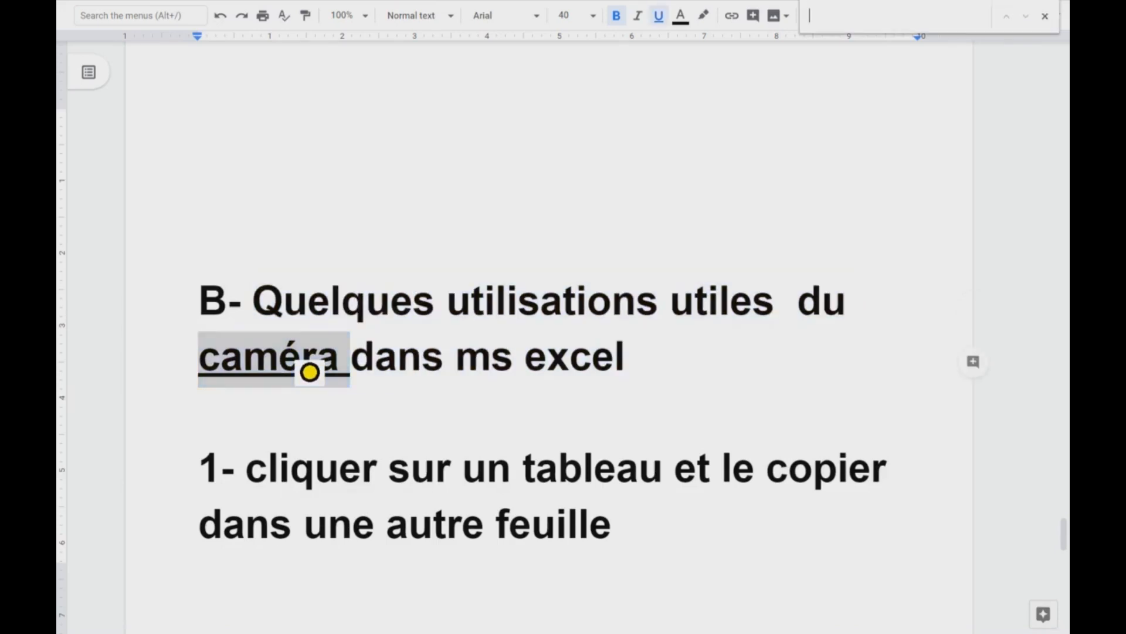
Step: Read through the document's numbered list of useful camera uses, from copying a table to copying a graph into another sheet
{"action": "double_click", "coordinate": [448, 442]}
{"action": "scroll", "coordinate": [462, 473], "scroll_direction": "down", "scroll_amount": 3}
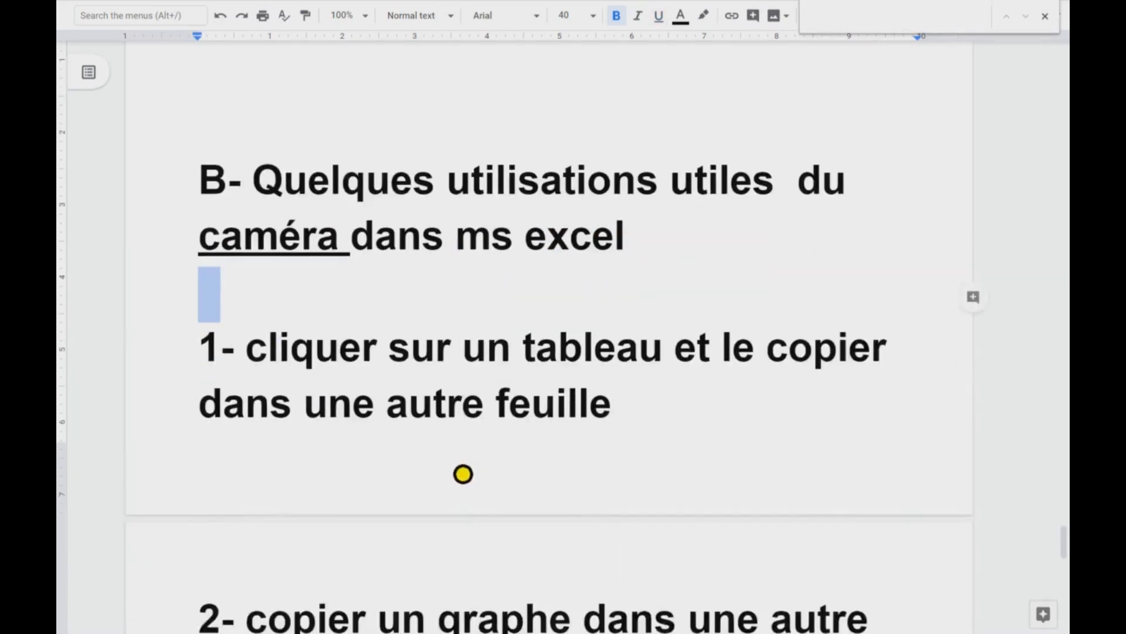
{"action": "scroll", "coordinate": [463, 473], "scroll_direction": "down", "scroll_amount": 1}
{"action": "left_click_drag", "start_coordinate": [268, 234], "coordinate": [586, 364]}
{"action": "scroll", "coordinate": [587, 457], "scroll_direction": "down", "scroll_amount": 2}
{"action": "left_click_drag", "start_coordinate": [428, 379], "coordinate": [629, 405]}
{"action": "scroll", "coordinate": [649, 438], "scroll_direction": "down", "scroll_amount": 2}
{"action": "scroll", "coordinate": [627, 469], "scroll_direction": "down", "scroll_amount": 2}
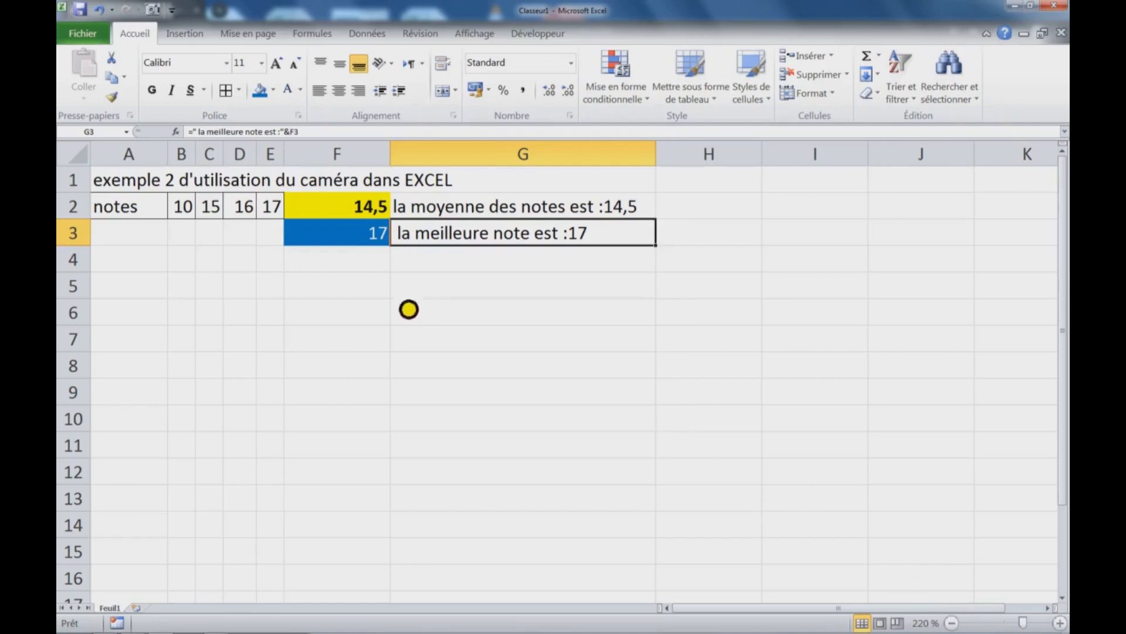
Step: Switch to the exemple 2 worksheet in Excel, enlarge it to 280 % and minimize the ribbon
{"action": "left_click", "coordinate": [262, 286]}
{"action": "scroll", "coordinate": [234, 261], "scroll_direction": "up", "scroll_amount": 4}
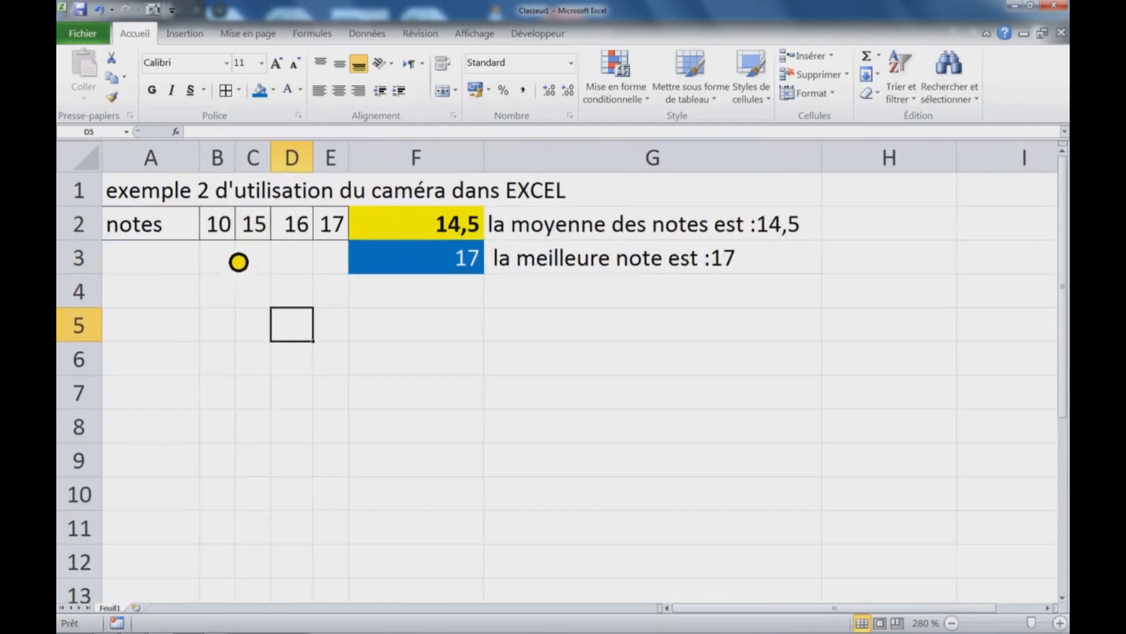
{"action": "double_click", "coordinate": [147, 35]}
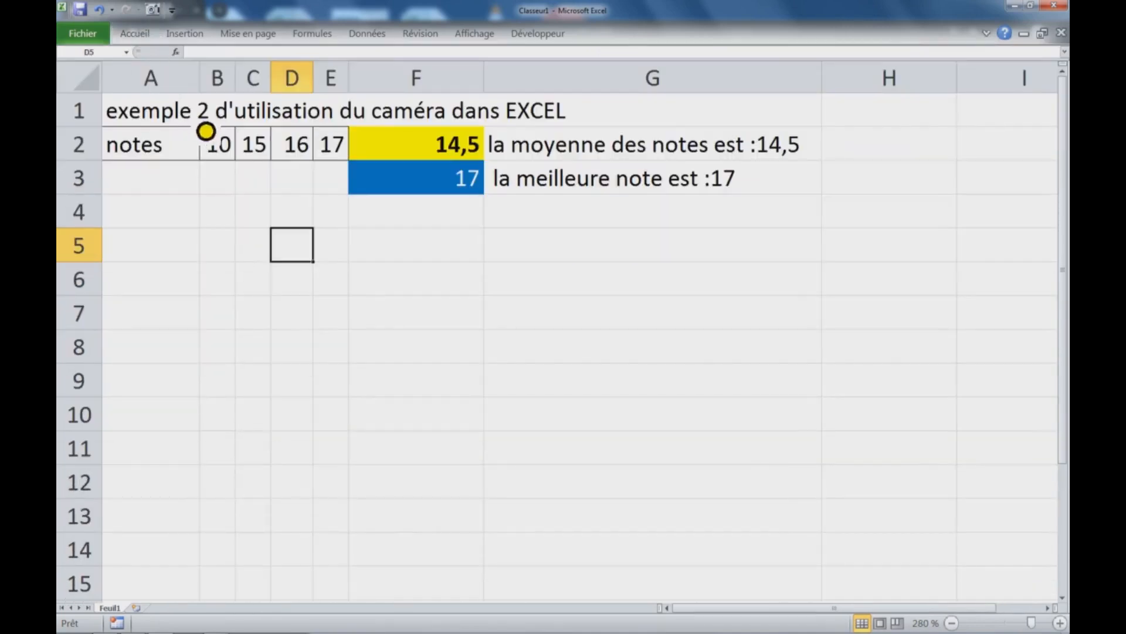
Step: Examine the example title in row 1 and the notes row in A2:E2 cell by cell
{"action": "left_click", "coordinate": [166, 124]}
{"action": "left_click_drag", "start_coordinate": [195, 126], "coordinate": [531, 126]}
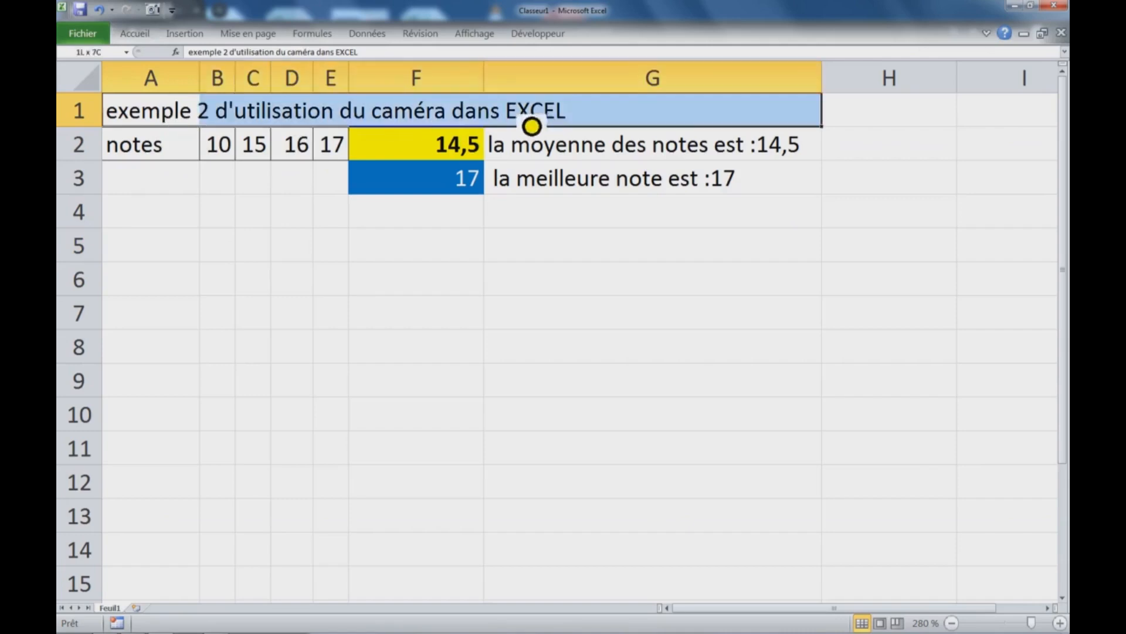
{"action": "left_click", "coordinate": [156, 157]}
{"action": "left_click", "coordinate": [229, 159]}
{"action": "left_click", "coordinate": [263, 158]}
{"action": "left_click", "coordinate": [303, 159]}
{"action": "left_click", "coordinate": [338, 159]}
{"action": "left_click_drag", "start_coordinate": [154, 155], "coordinate": [338, 156]}
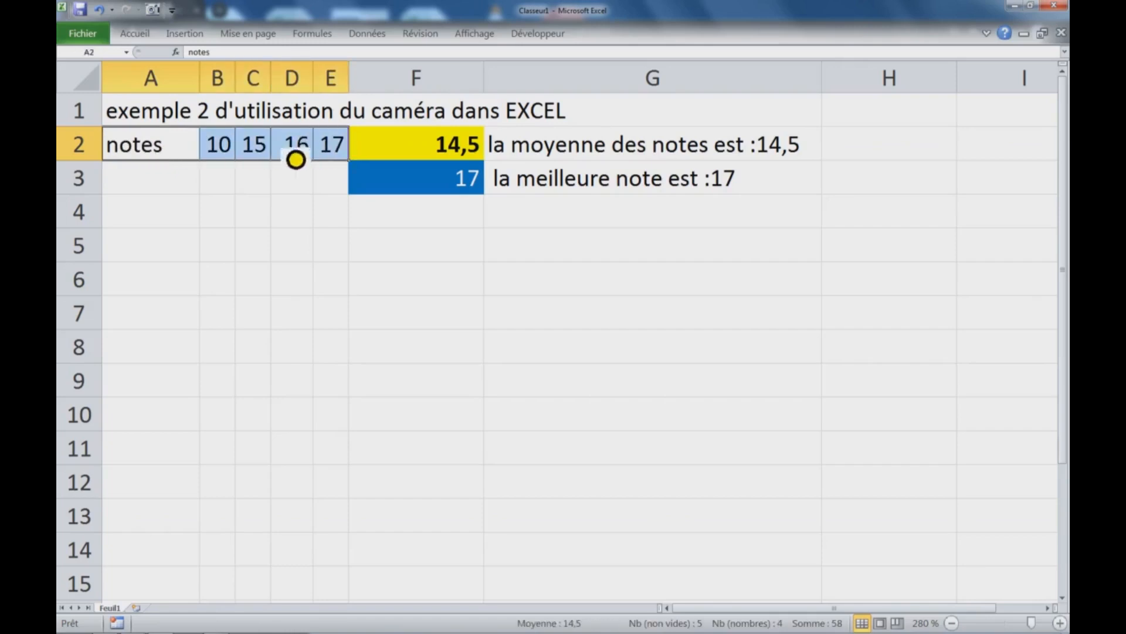
{"action": "right_click", "coordinate": [196, 158]}
{"action": "left_click", "coordinate": [220, 178]}
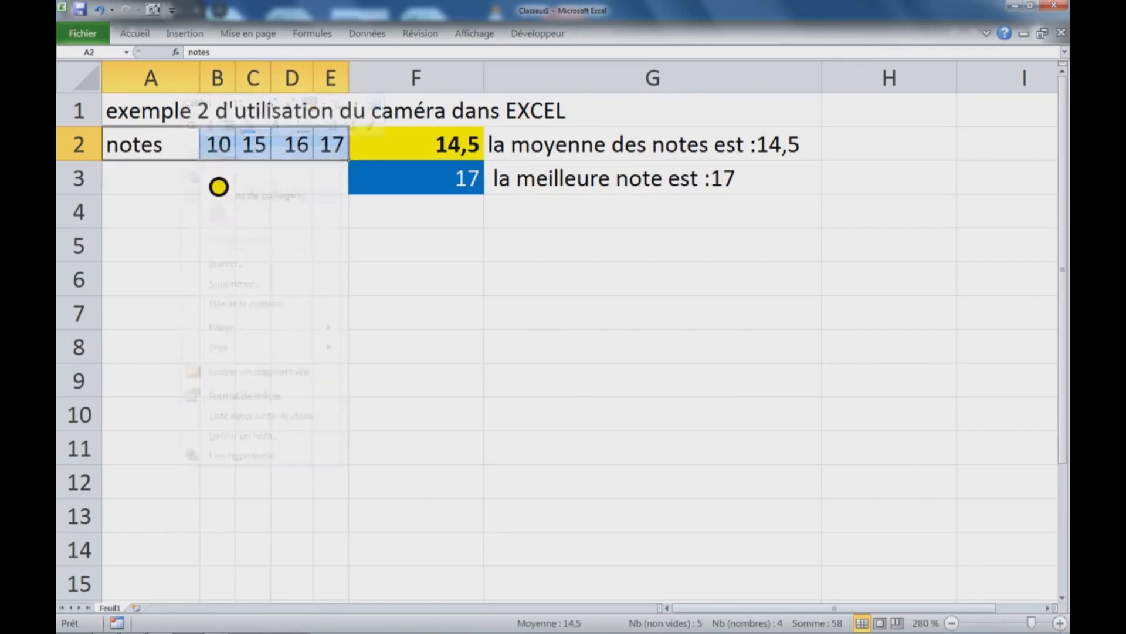
Step: Examine the formulas behind the average in F2 and the best grade in F3 without changing them
{"action": "left_click", "coordinate": [457, 159]}
{"action": "double_click", "coordinate": [429, 158]}
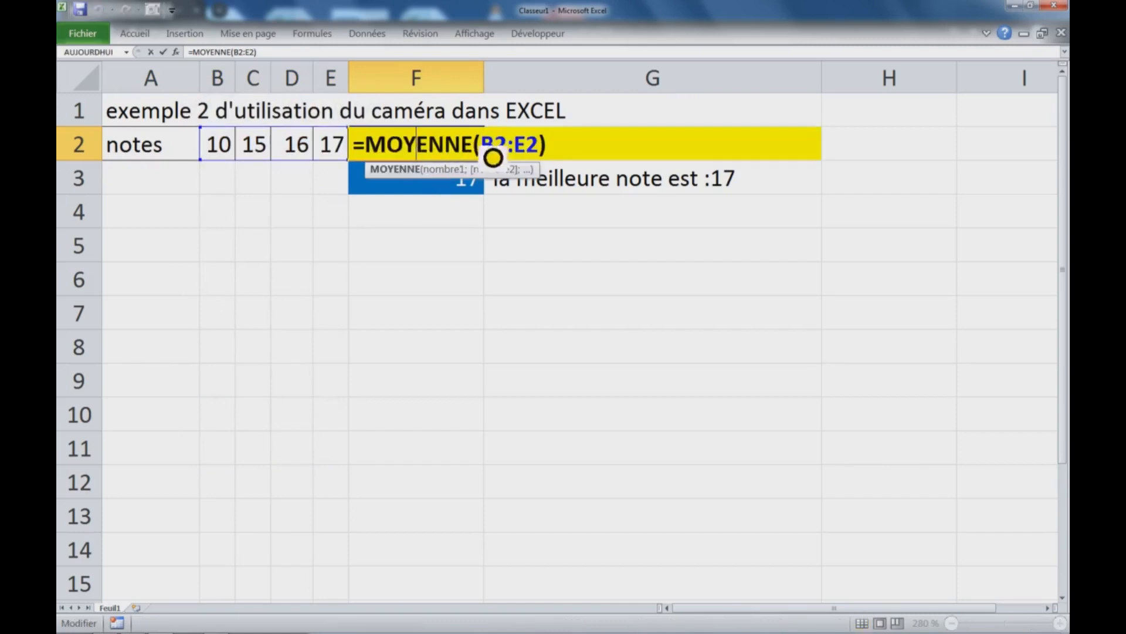
{"action": "left_click_drag", "start_coordinate": [357, 146], "coordinate": [569, 155]}
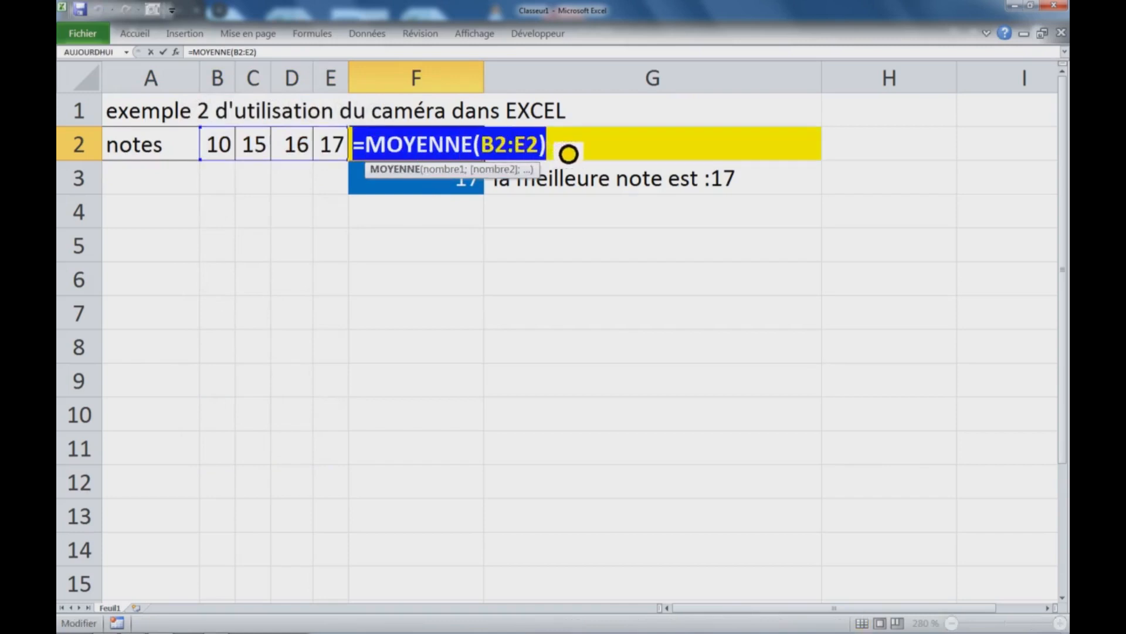
{"action": "key", "text": "Escape"}
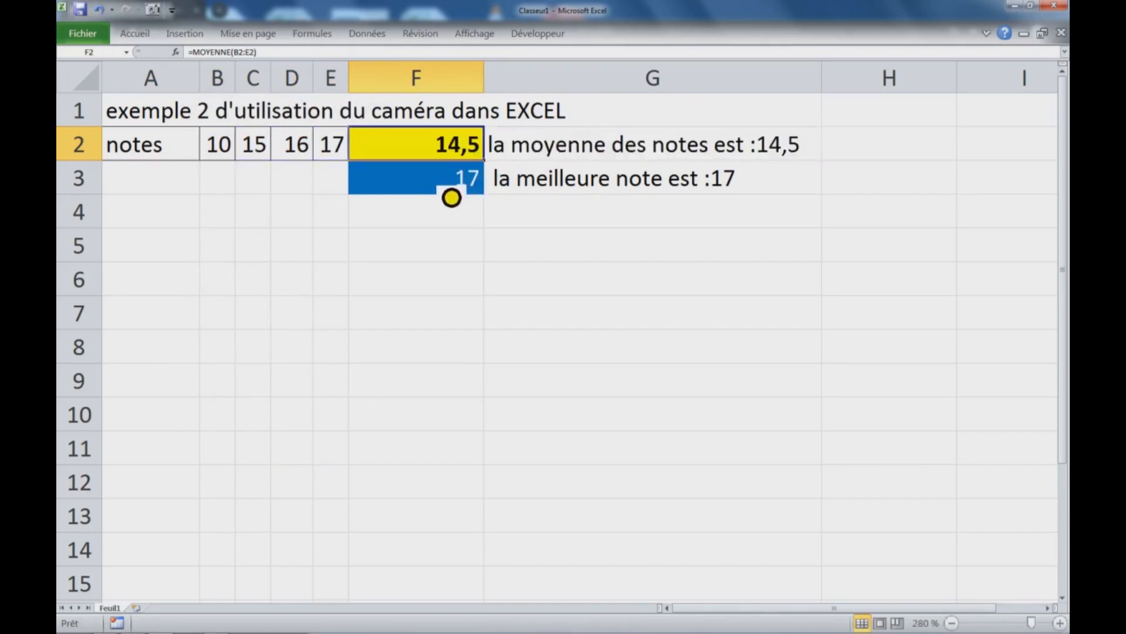
{"action": "double_click", "coordinate": [446, 195]}
{"action": "left_click_drag", "start_coordinate": [368, 195], "coordinate": [521, 195]}
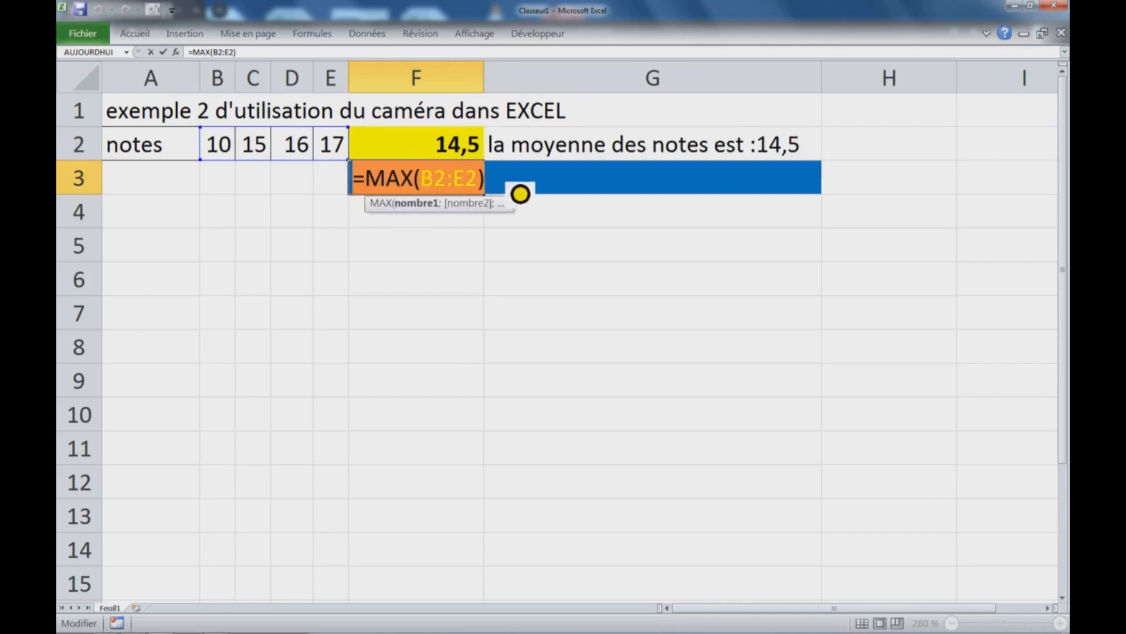
{"action": "key", "text": "Escape"}
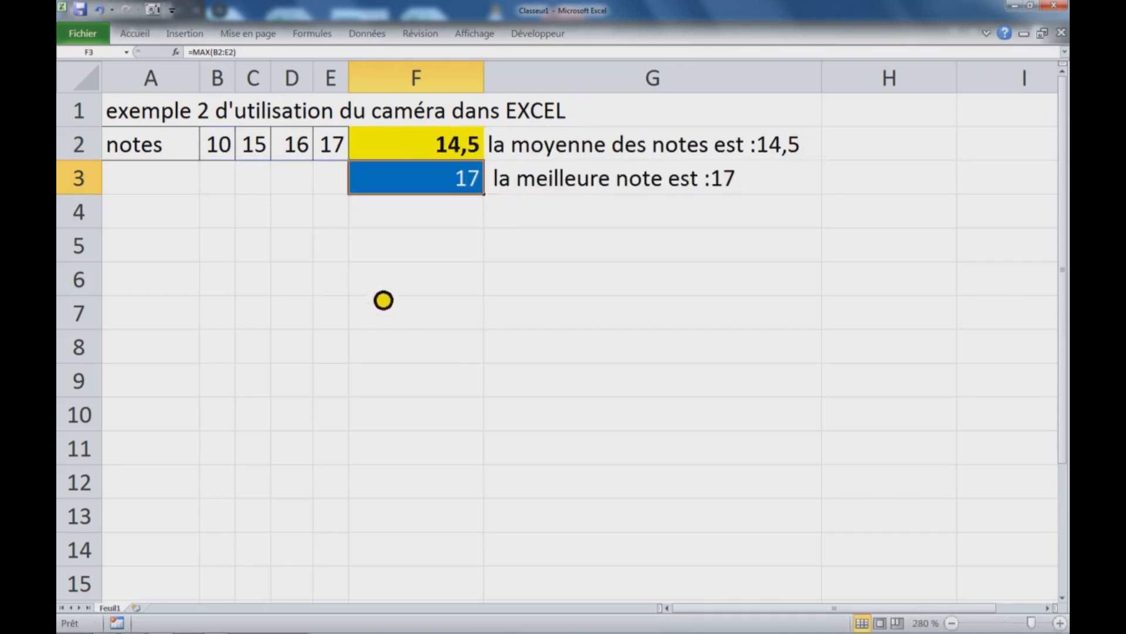
Step: Examine how the formula in G2 joins its quoted text to the reference to F2, without changing it
{"action": "left_click", "coordinate": [528, 156]}
{"action": "double_click", "coordinate": [520, 157]}
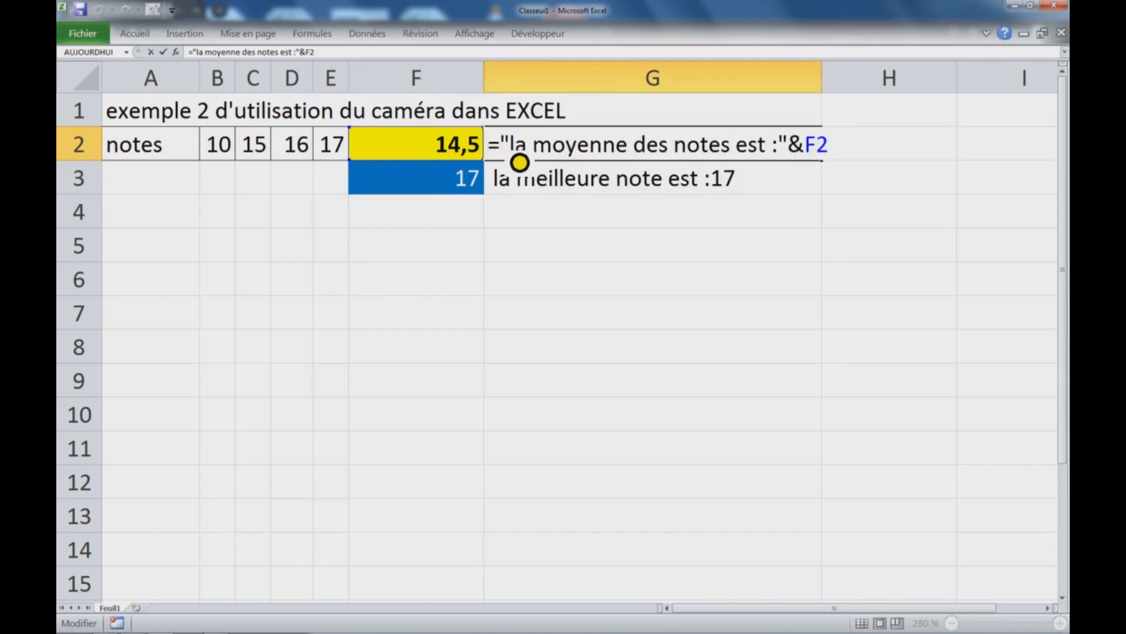
{"action": "left_click_drag", "start_coordinate": [512, 150], "coordinate": [796, 155]}
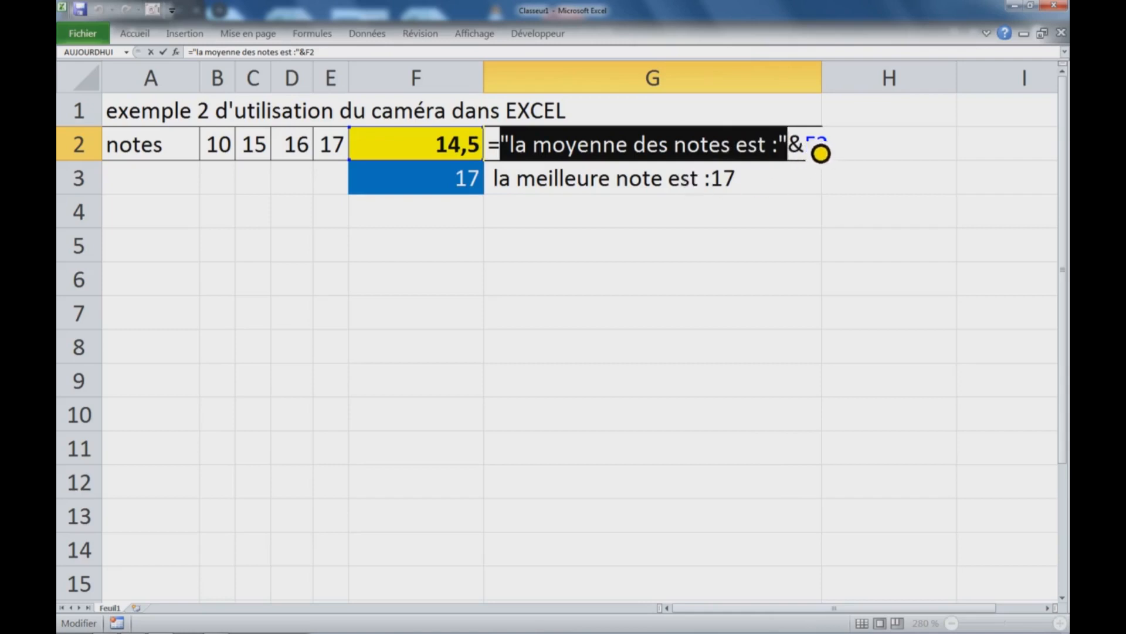
{"action": "double_click", "coordinate": [821, 153]}
{"action": "key", "text": "Escape"}
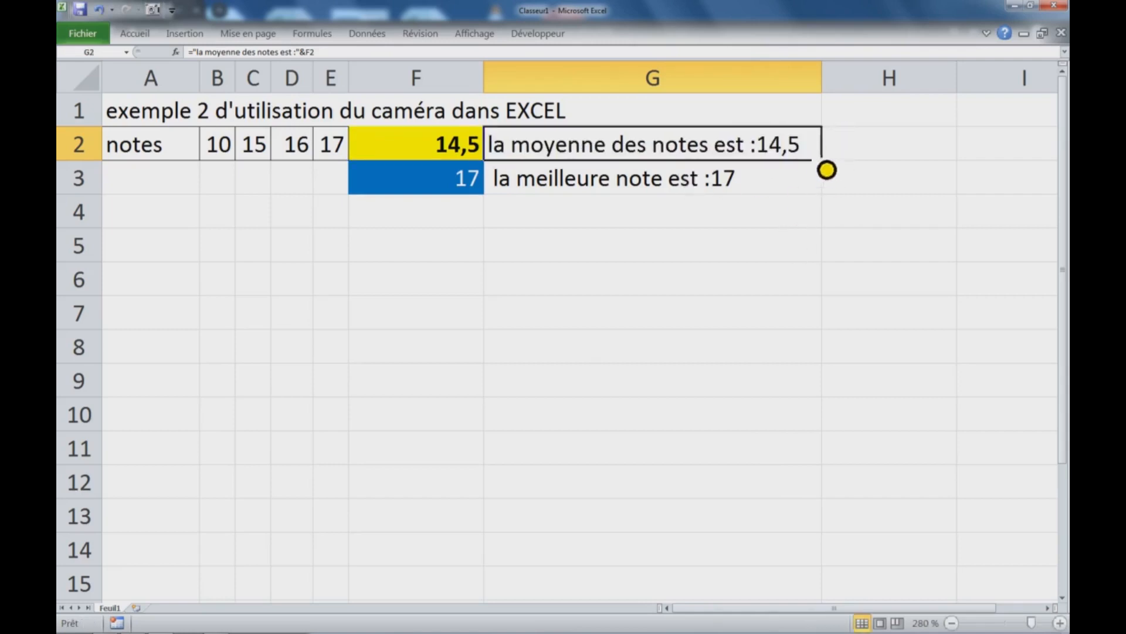
Step: Narrow column G to less than half its width and select cell G2
{"action": "left_click_drag", "start_coordinate": [838, 92], "coordinate": [631, 87]}
{"action": "left_click", "coordinate": [589, 196]}
{"action": "left_click", "coordinate": [566, 158]}
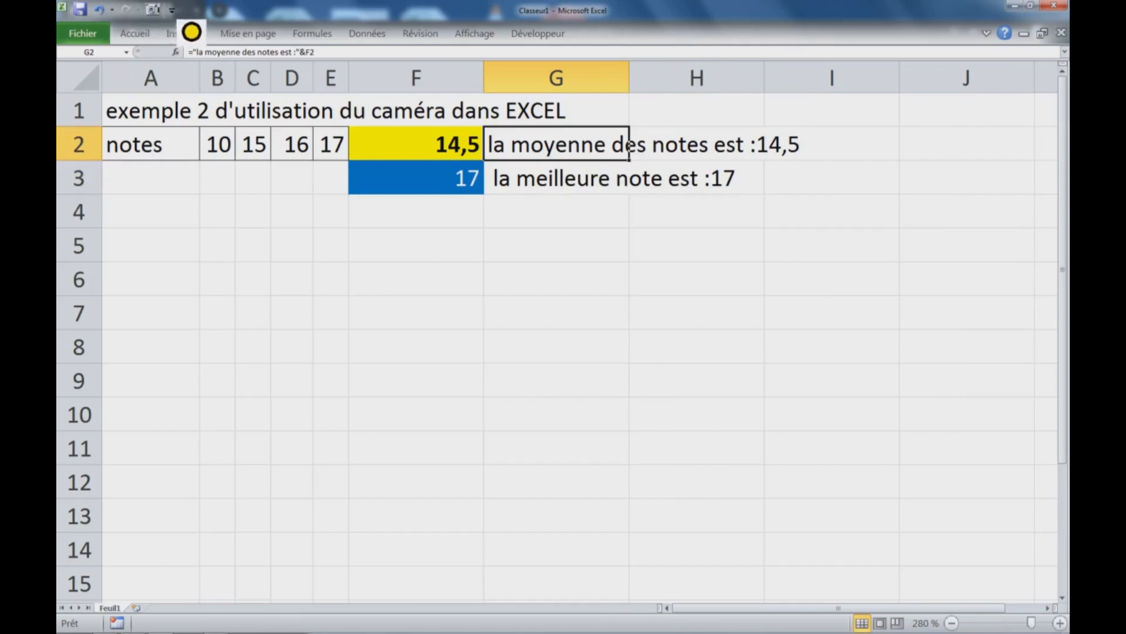
Step: Show the Quick Access Toolbar below the ribbon
{"action": "left_click", "coordinate": [172, 10]}
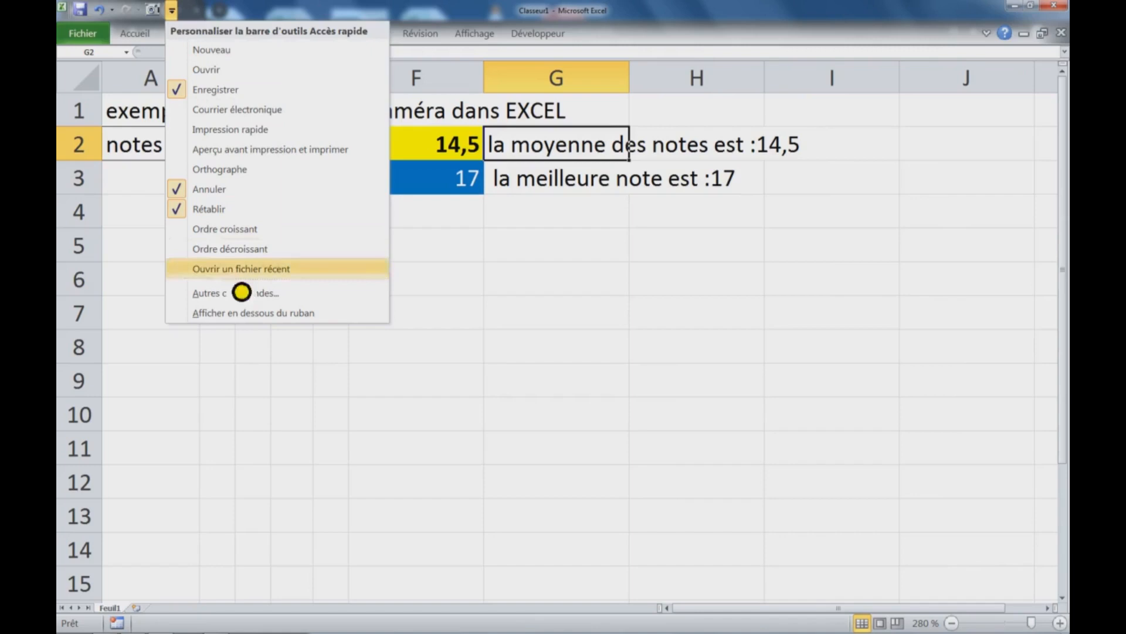
{"action": "left_click", "coordinate": [259, 314]}
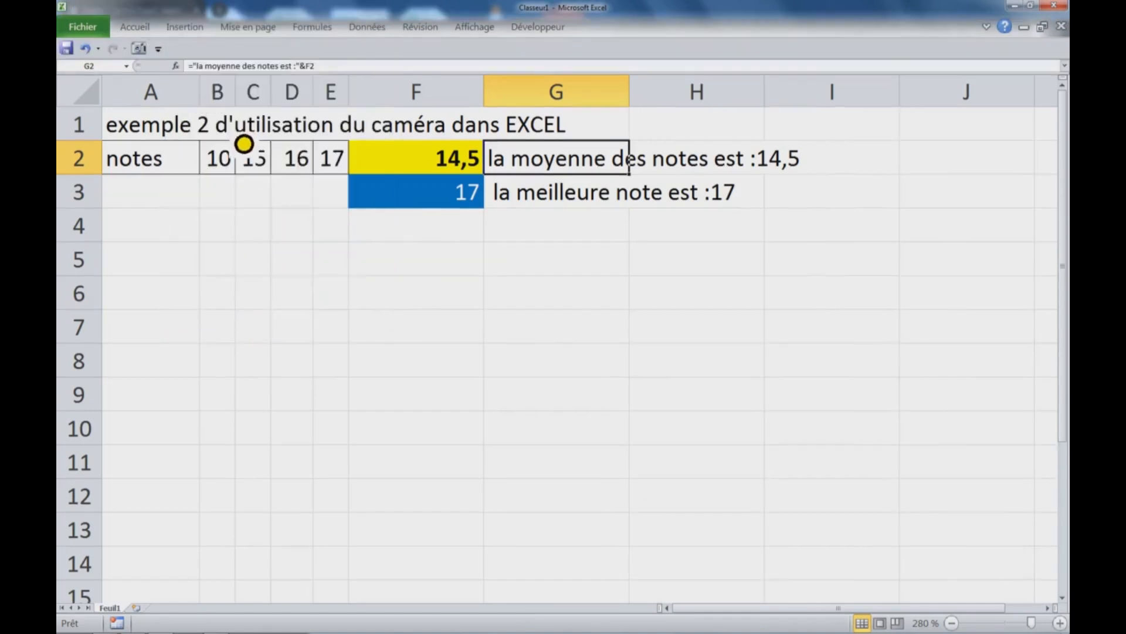
Step: Capture cell G2 with the Appareil photo command, place the linked picture at C5 and enlarge it across rows 5 and 6
{"action": "left_click", "coordinate": [141, 49]}
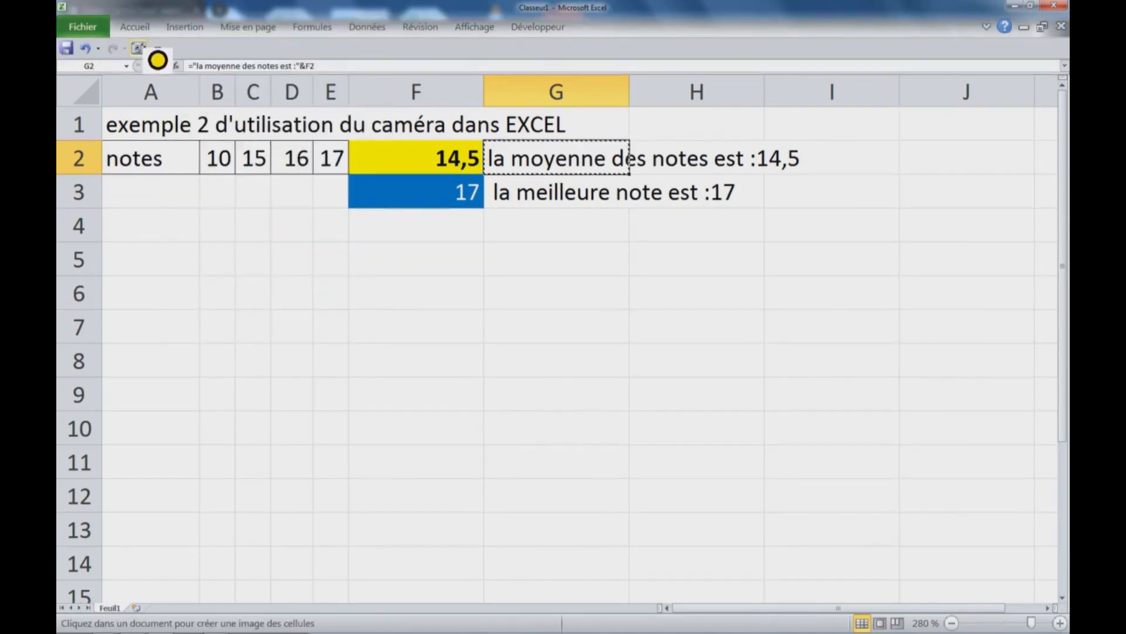
{"action": "left_click", "coordinate": [254, 254]}
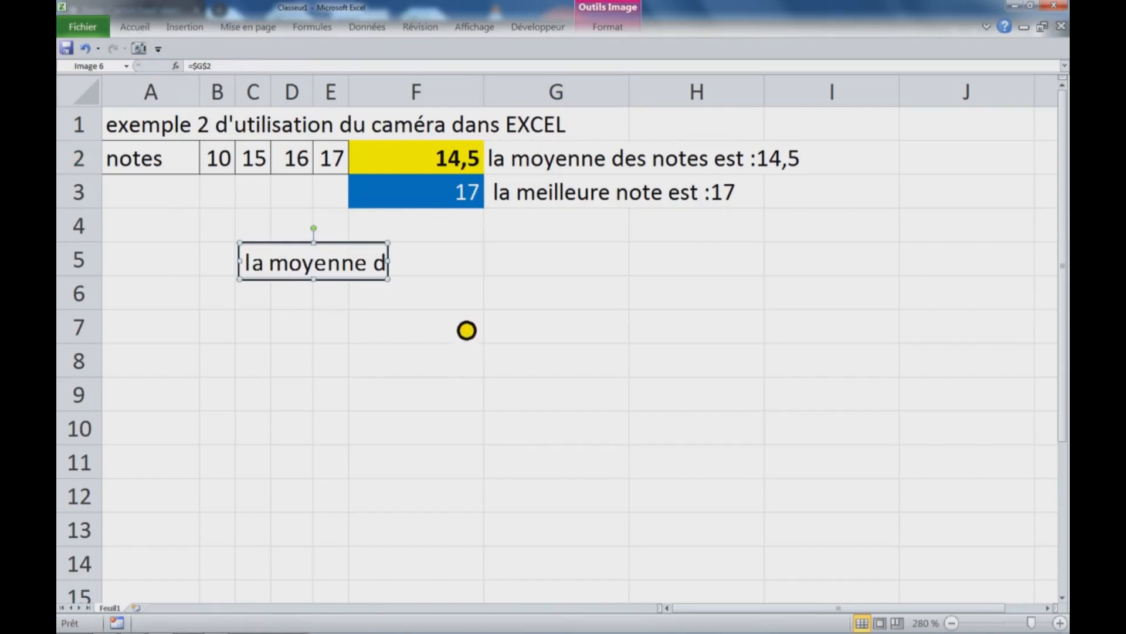
{"action": "left_click_drag", "start_coordinate": [388, 280], "coordinate": [508, 303]}
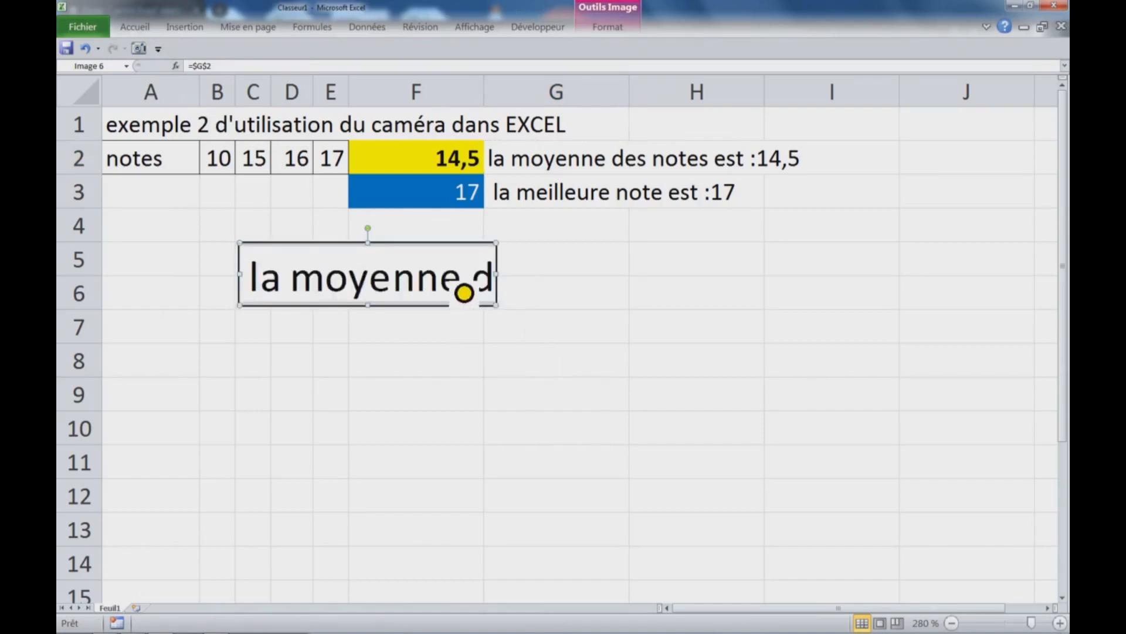
Step: Delete the truncated linked picture of G2 and auto-fit column G to its text
{"action": "key", "text": "Delete"}
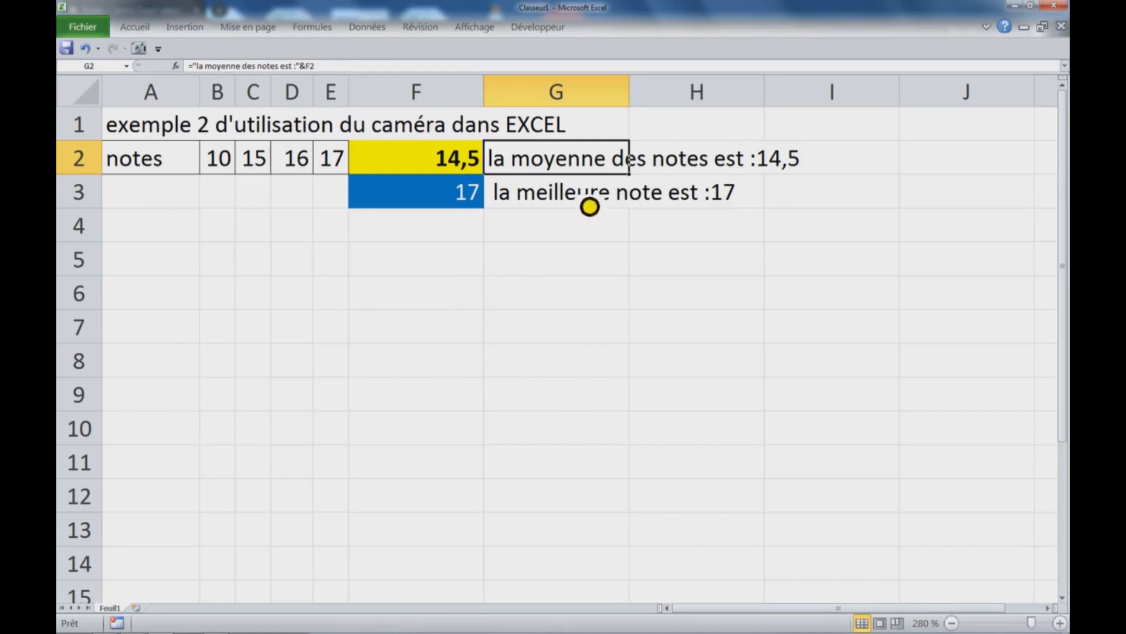
{"action": "double_click", "coordinate": [630, 97]}
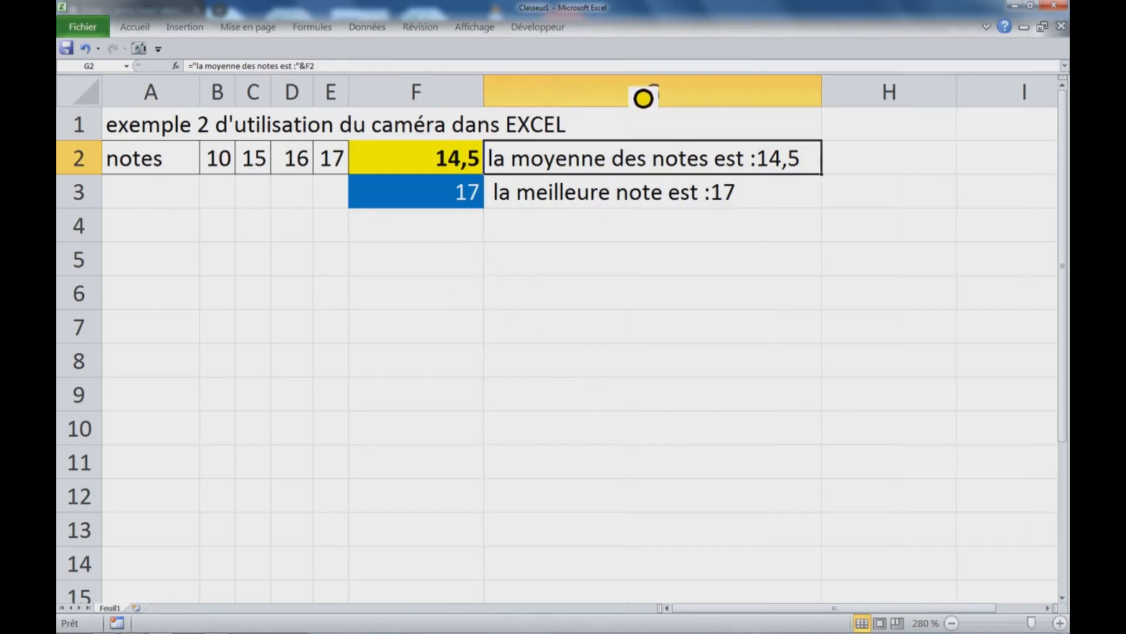
{"action": "left_click", "coordinate": [636, 301]}
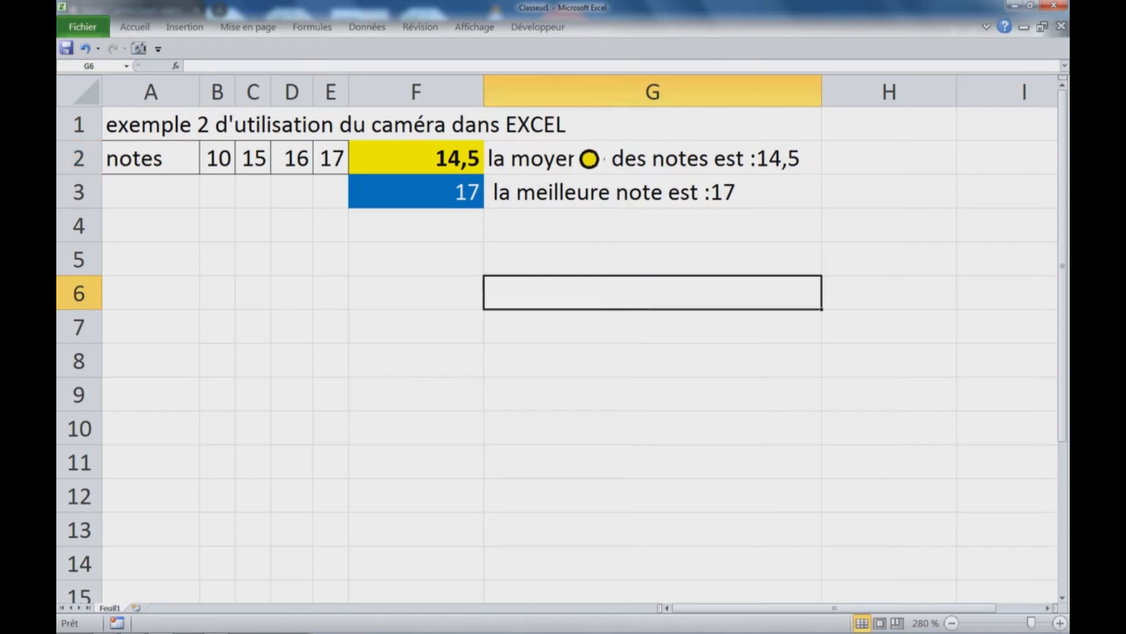
Step: Capture cell G2 with the Appareil photo command and place its linked picture over rows 5 and 6, enlarged to about 0.76 × 7.28 cm
{"action": "left_click", "coordinate": [581, 165]}
{"action": "left_click", "coordinate": [373, 301]}
{"action": "left_click", "coordinate": [578, 170]}
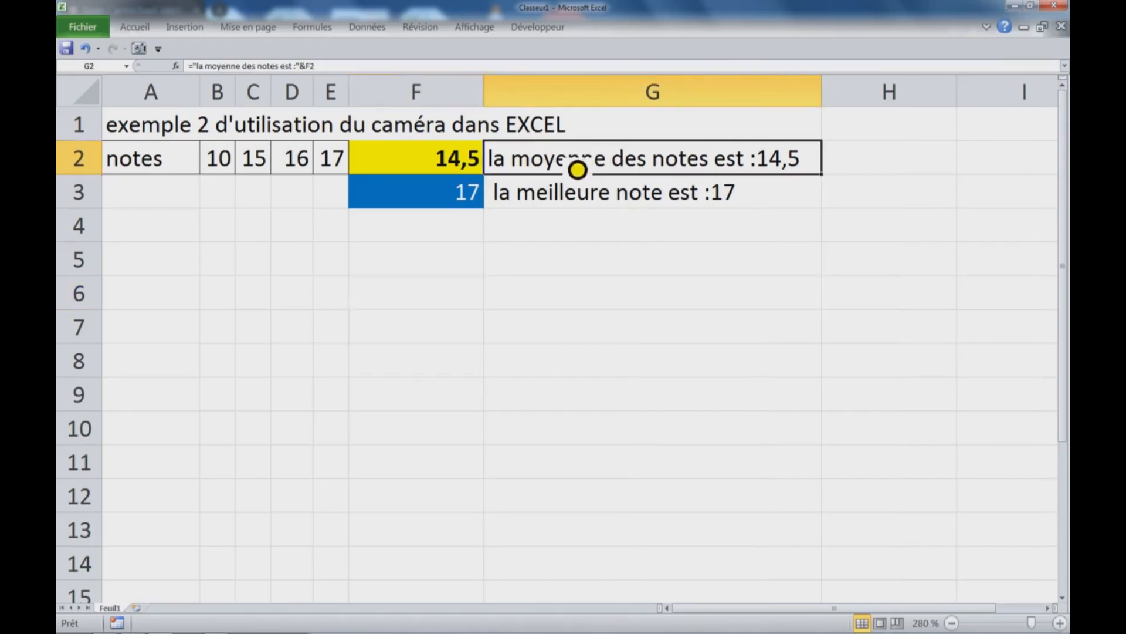
{"action": "left_click", "coordinate": [141, 49]}
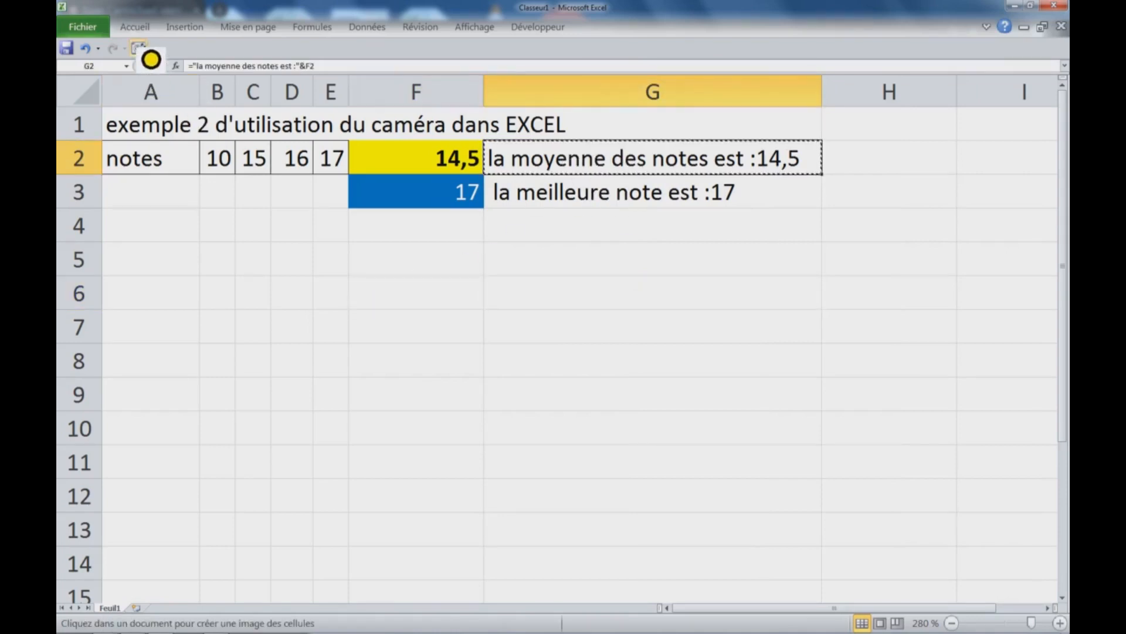
{"action": "left_click", "coordinate": [231, 256]}
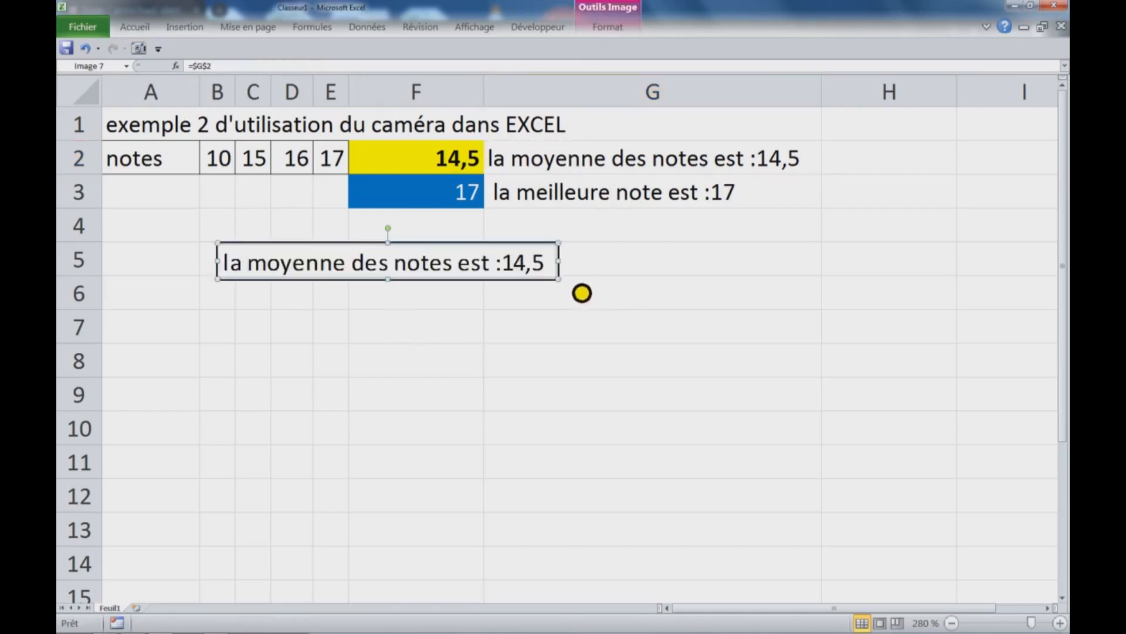
{"action": "left_click_drag", "start_coordinate": [574, 291], "coordinate": [697, 295]}
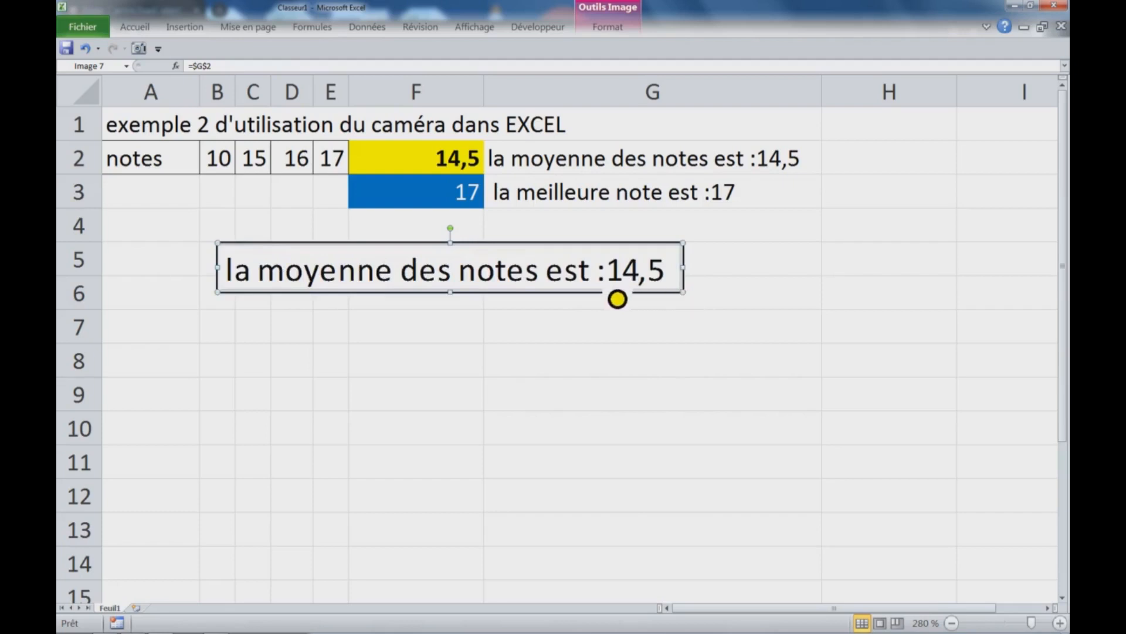
{"action": "left_click_drag", "start_coordinate": [555, 295], "coordinate": [486, 302]}
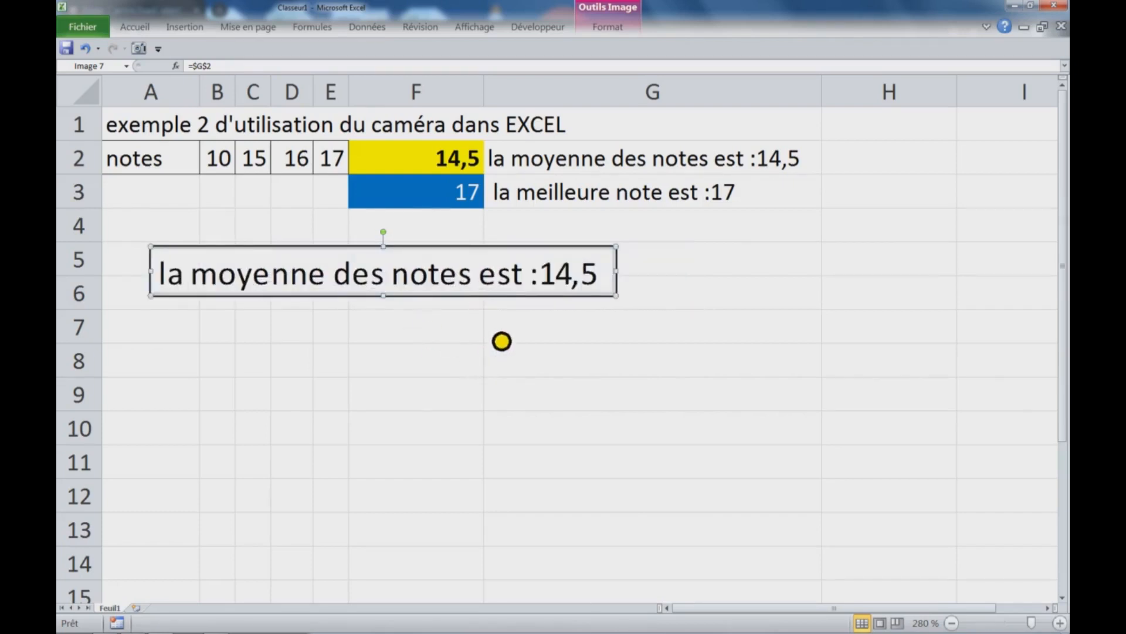
Step: Format cell G2 with a red fill and bold white text
{"action": "left_click", "coordinate": [537, 171]}
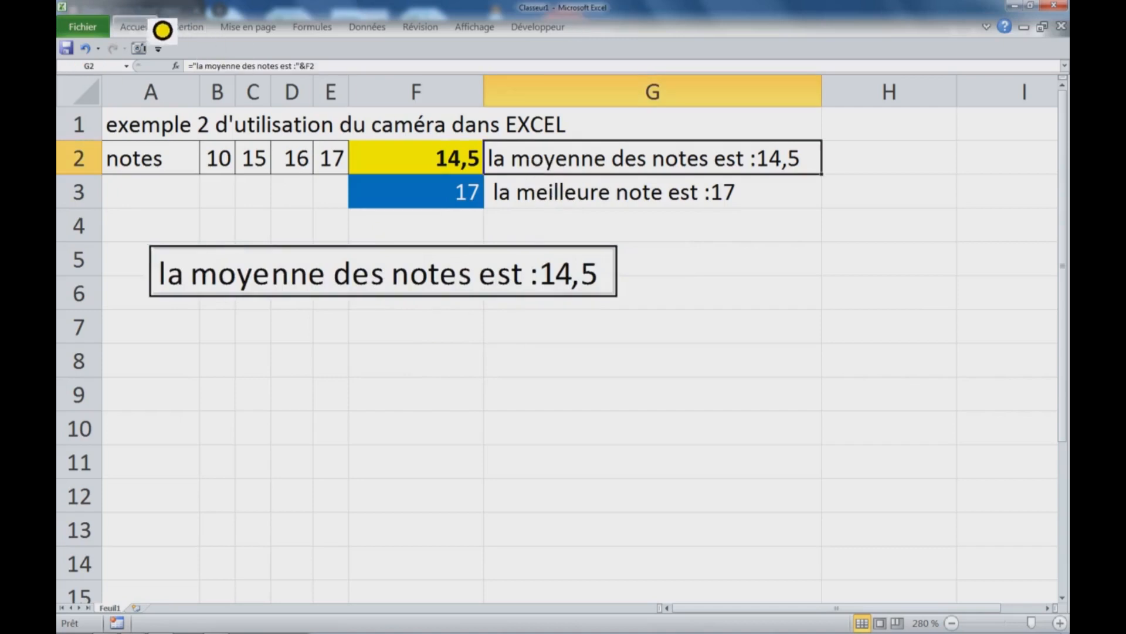
{"action": "left_click", "coordinate": [133, 27]}
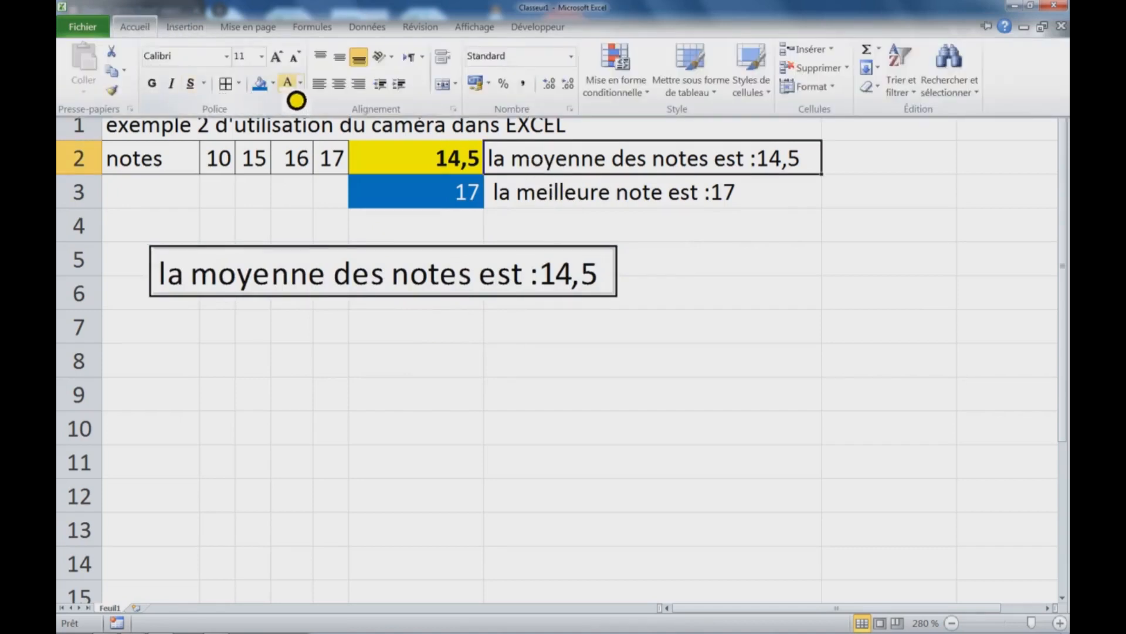
{"action": "left_click", "coordinate": [273, 84]}
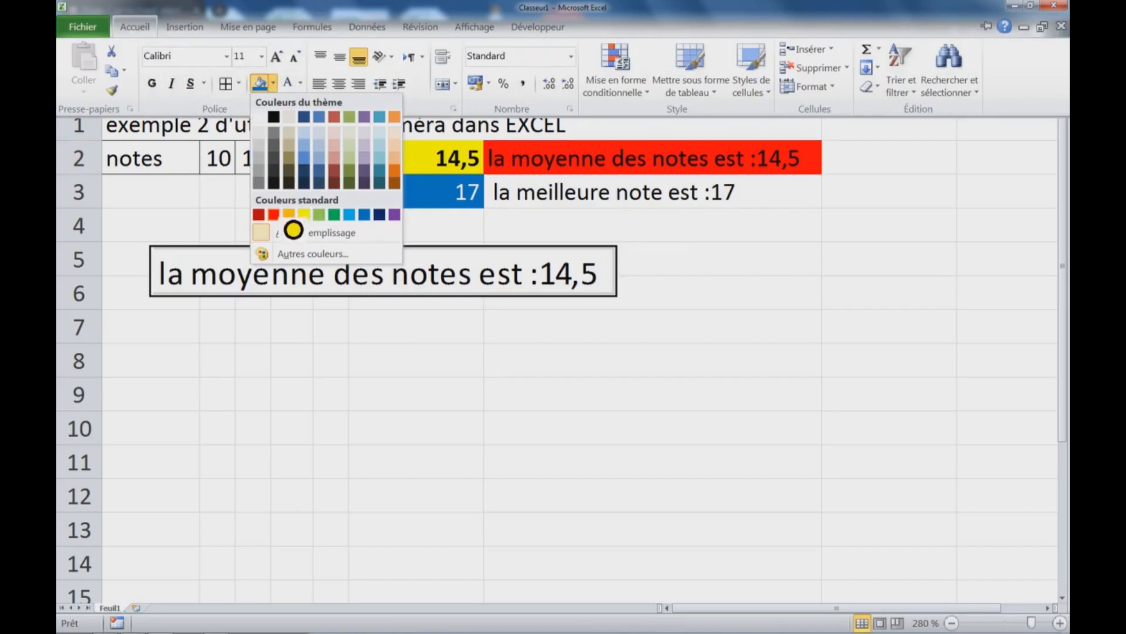
{"action": "left_click", "coordinate": [287, 228]}
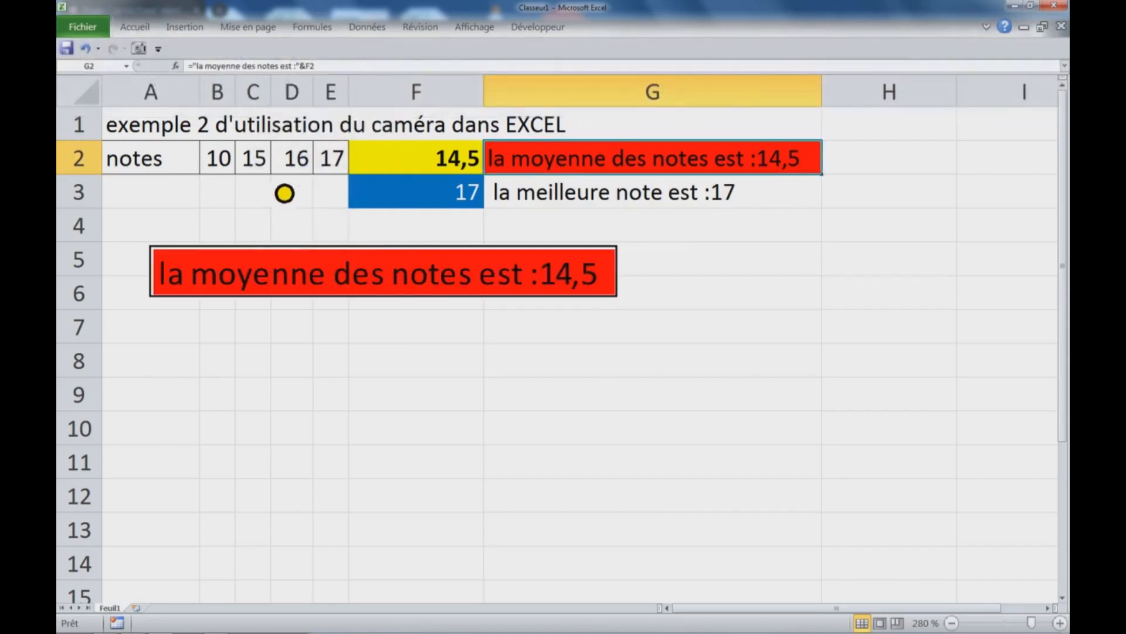
{"action": "left_click", "coordinate": [144, 27]}
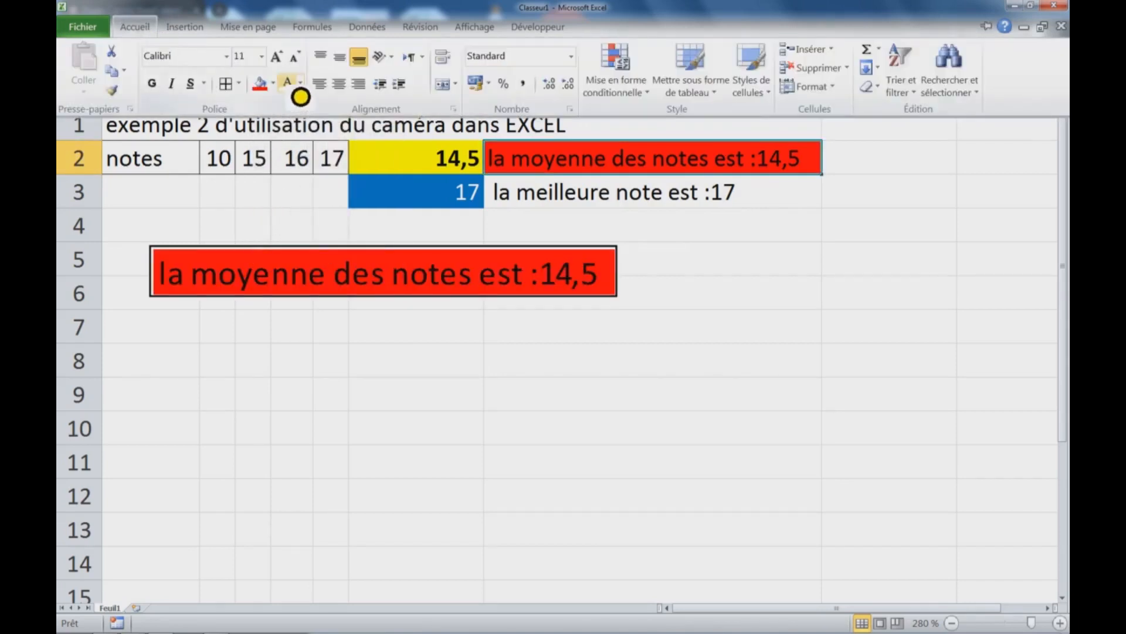
{"action": "left_click", "coordinate": [287, 84]}
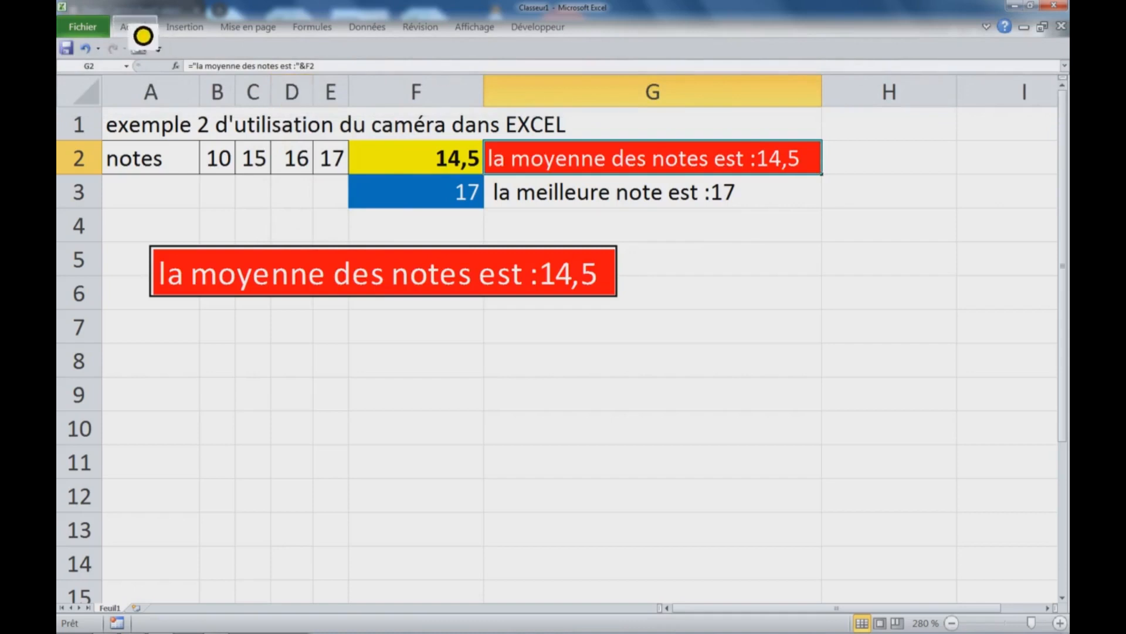
{"action": "left_click", "coordinate": [141, 28]}
{"action": "left_click", "coordinate": [154, 85]}
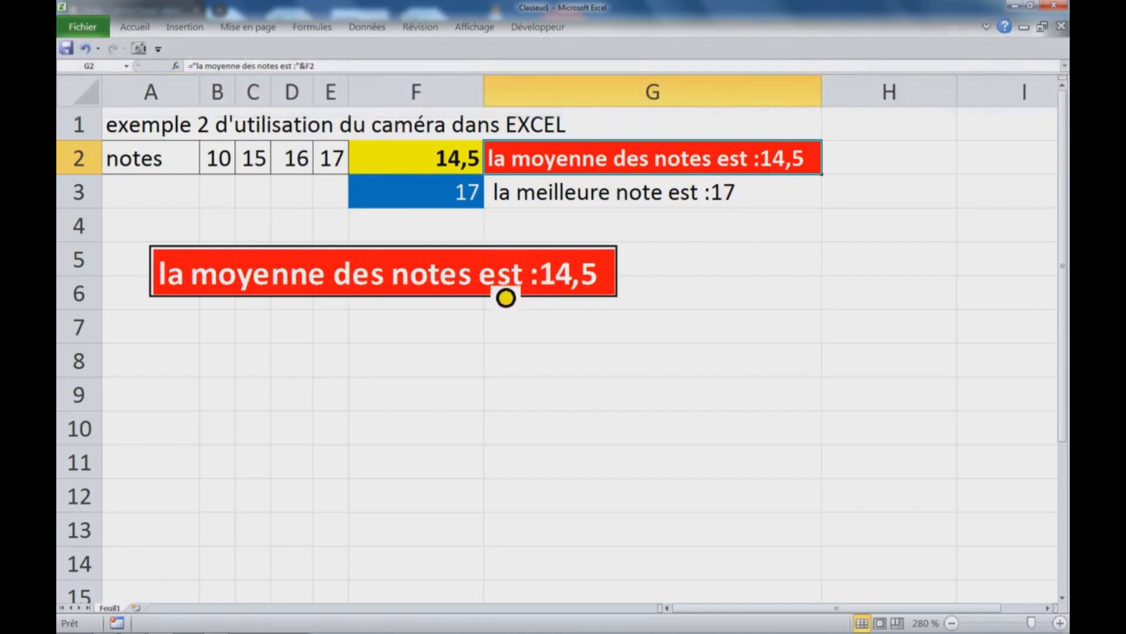
Step: Move the linked picture of G2 to the edge of column A and apply the Parallèle 3D rotation that slants it gently upward
{"action": "left_click", "coordinate": [496, 289]}
{"action": "left_click_drag", "start_coordinate": [432, 273], "coordinate": [385, 274]}
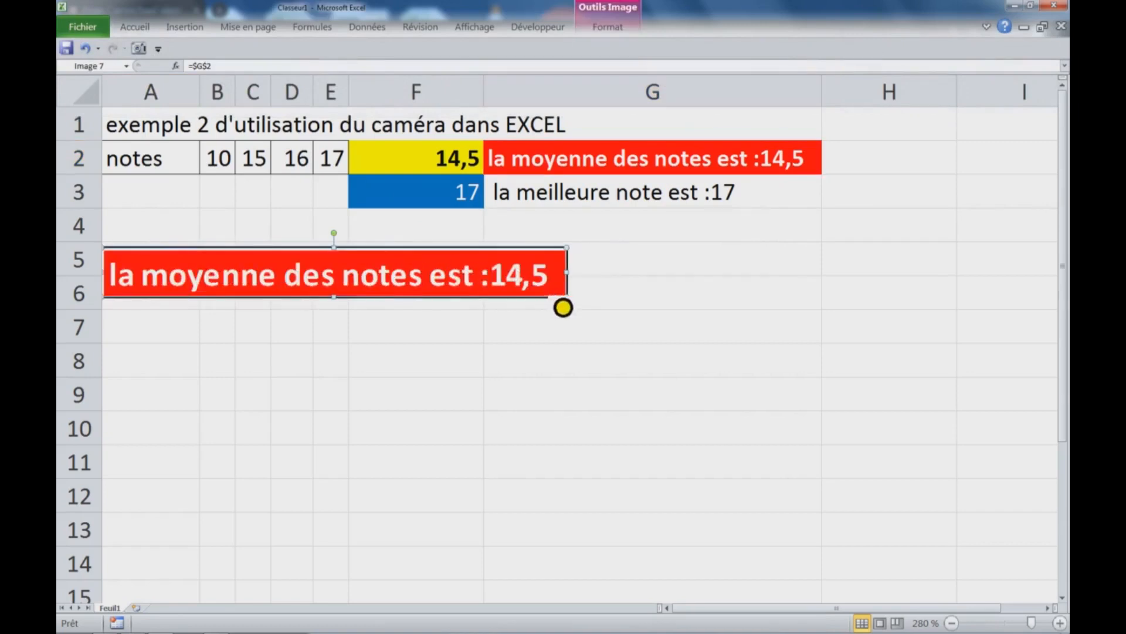
{"action": "double_click", "coordinate": [610, 28]}
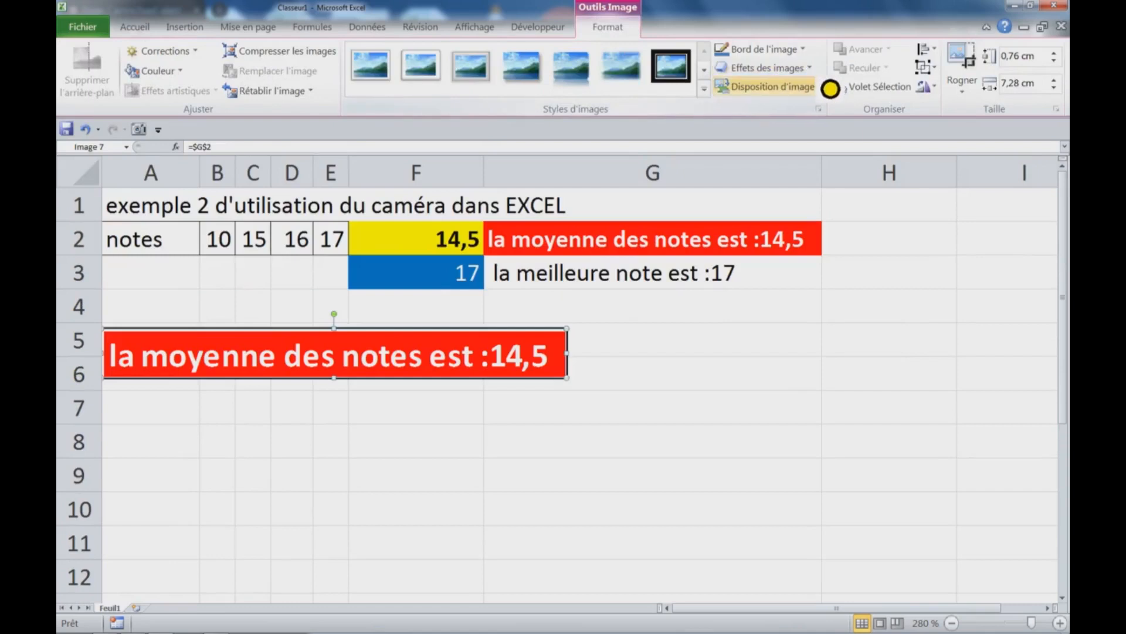
{"action": "left_click", "coordinate": [820, 74]}
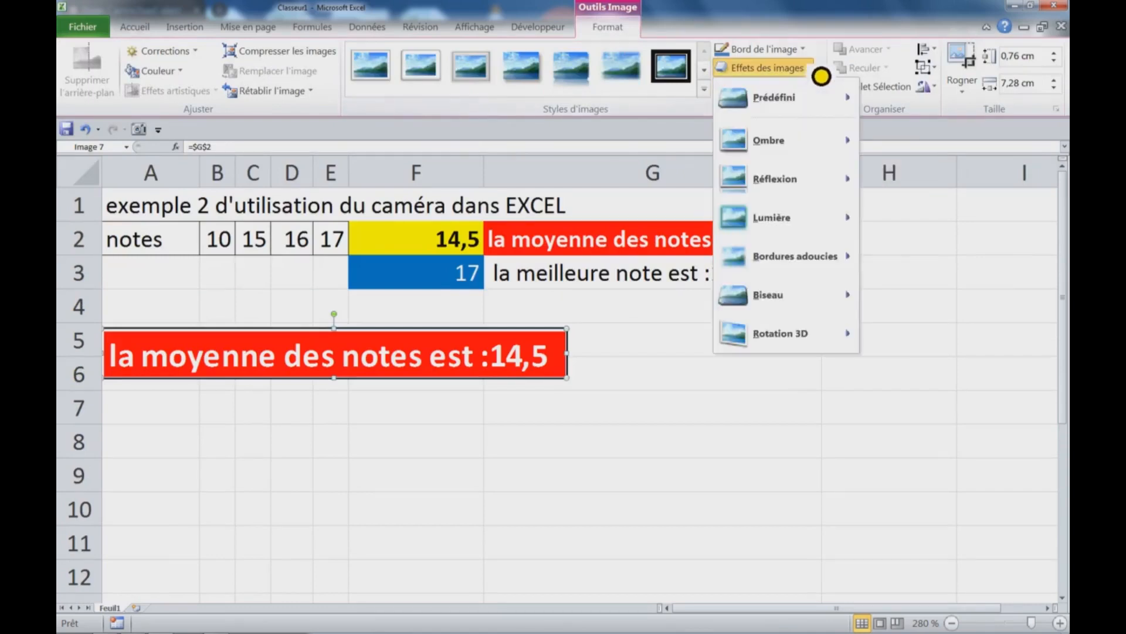
{"action": "mouse_move", "coordinate": [812, 345]}
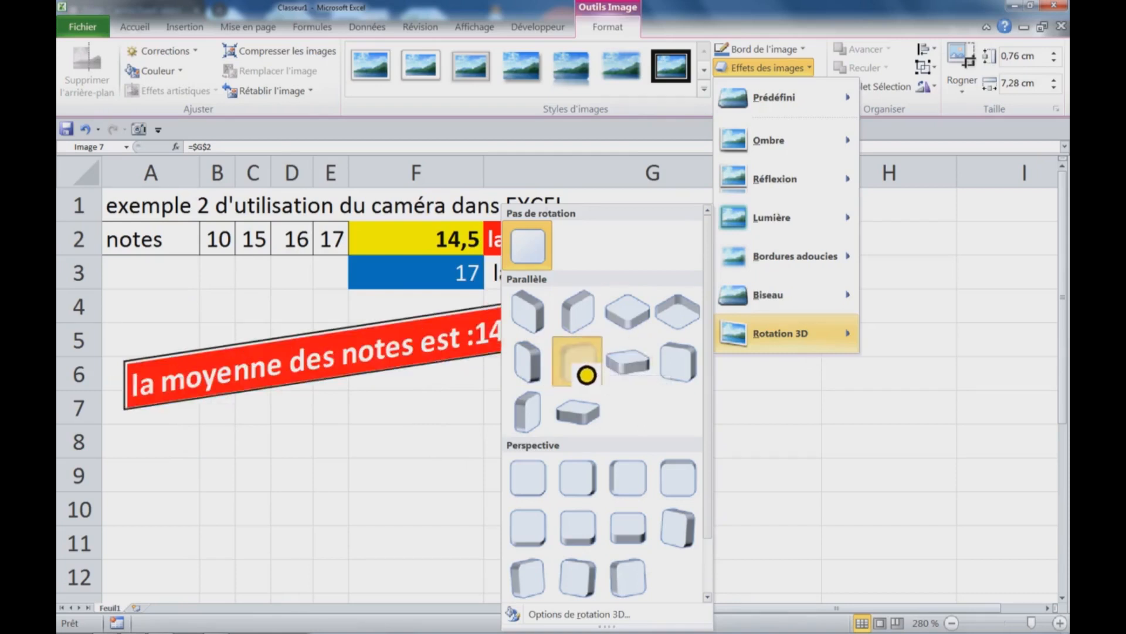
{"action": "left_click", "coordinate": [583, 369]}
{"action": "left_click", "coordinate": [645, 375]}
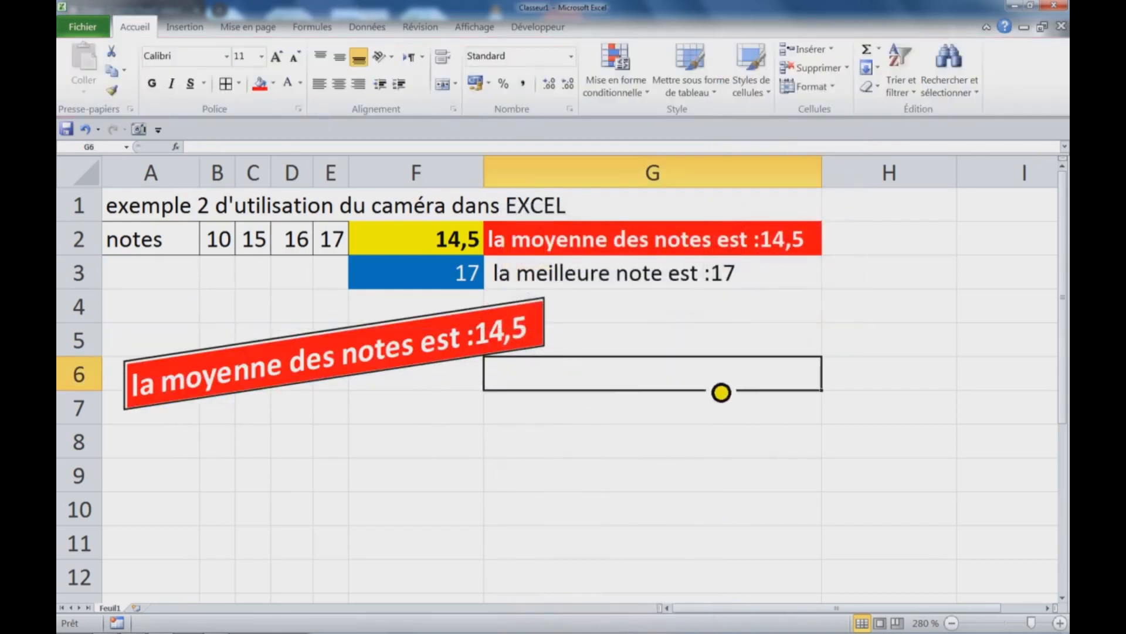
Step: Capture cell G3 with the Appareil photo command and place its linked picture in row 6, starting in column G
{"action": "left_click", "coordinate": [546, 282]}
{"action": "left_click", "coordinate": [695, 352]}
{"action": "left_click", "coordinate": [616, 278]}
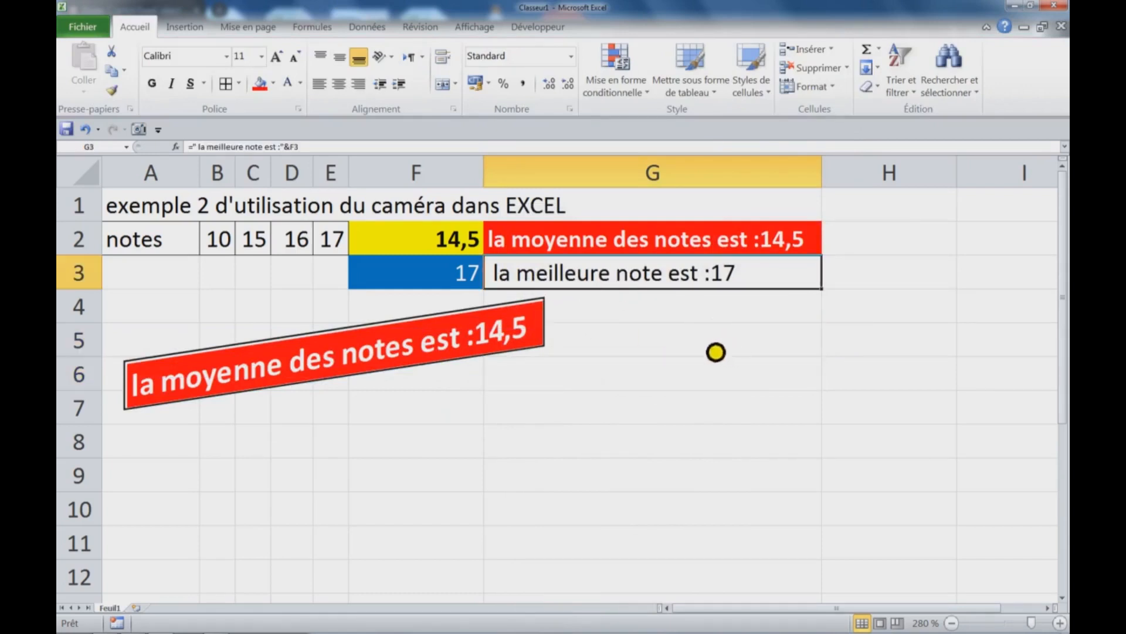
{"action": "left_click", "coordinate": [139, 129]}
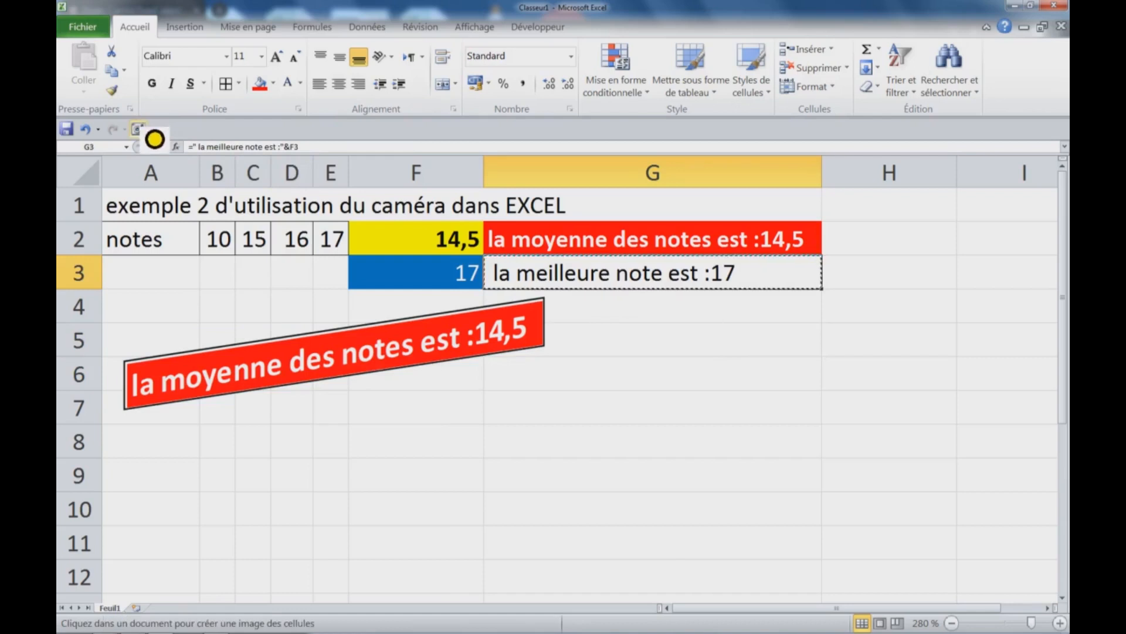
{"action": "left_click", "coordinate": [596, 361]}
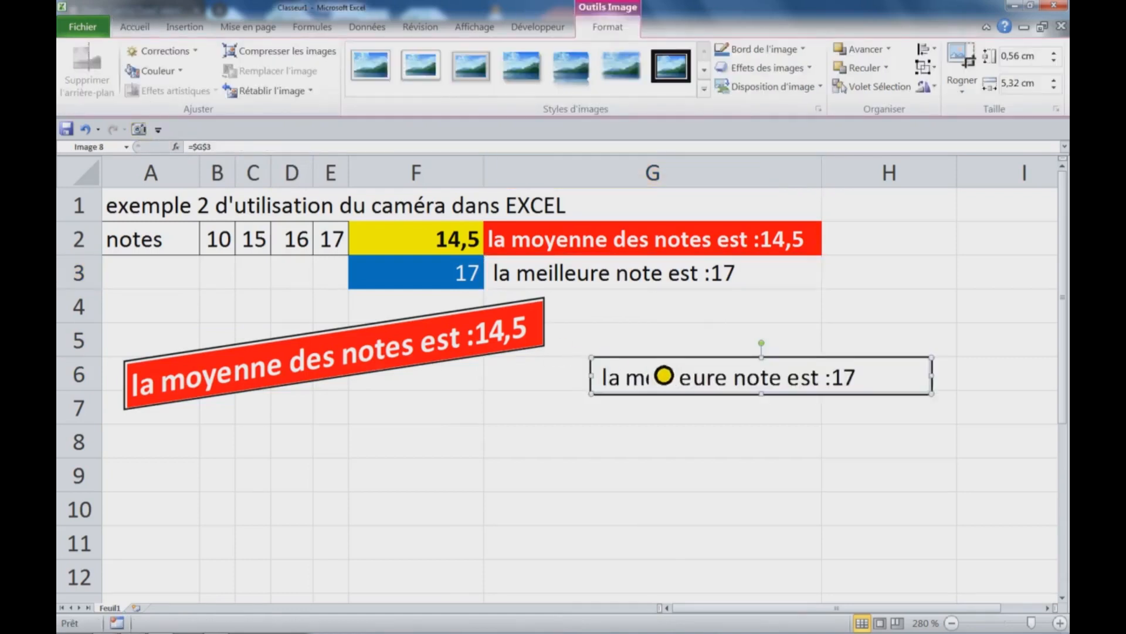
Step: Format cell G3 with a green fill and white text
{"action": "left_click", "coordinate": [501, 279]}
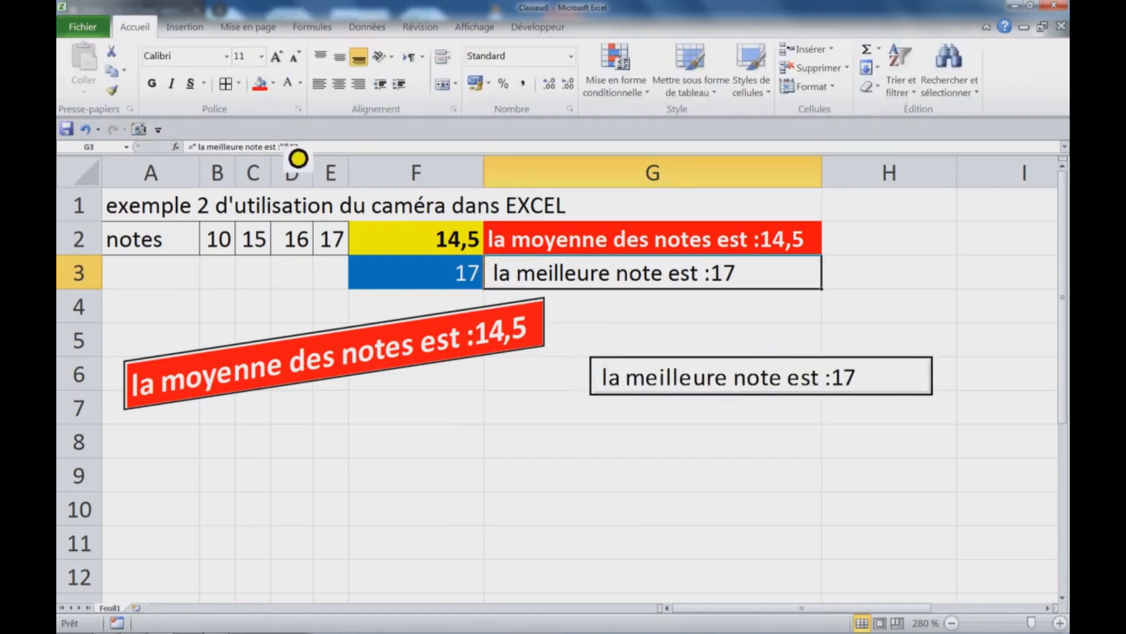
{"action": "left_click", "coordinate": [273, 84]}
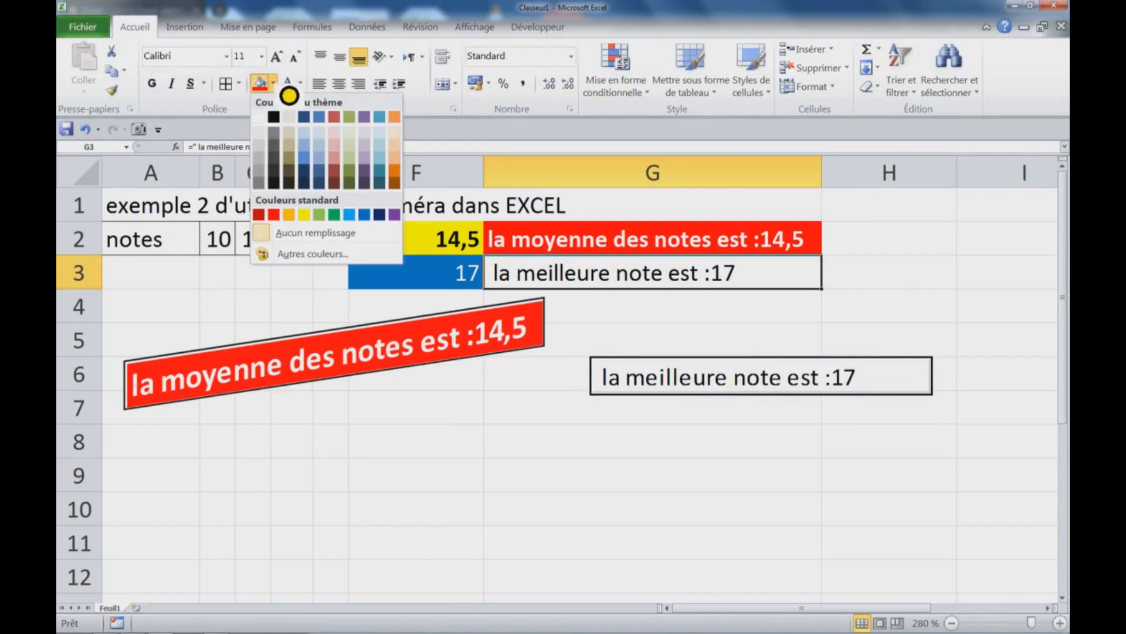
{"action": "left_click", "coordinate": [350, 223]}
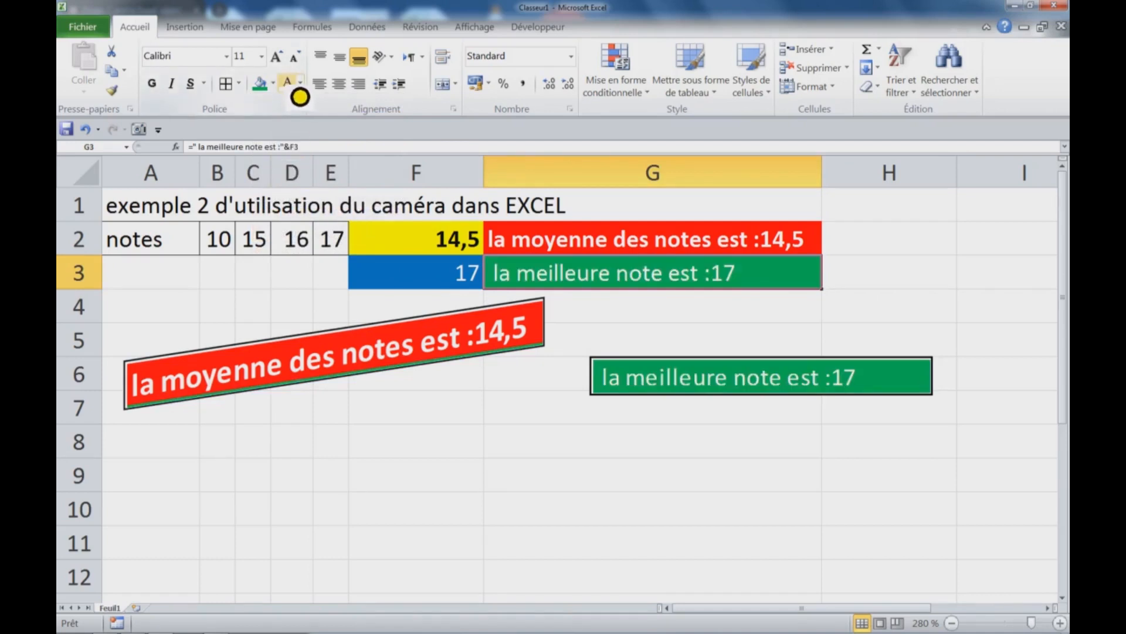
Step: Apply the third Parallèle 3D rotation to the linked picture of G3, enlarge it to about 0.84 × 8.07 cm and shift it toward column F
{"action": "left_click", "coordinate": [731, 393]}
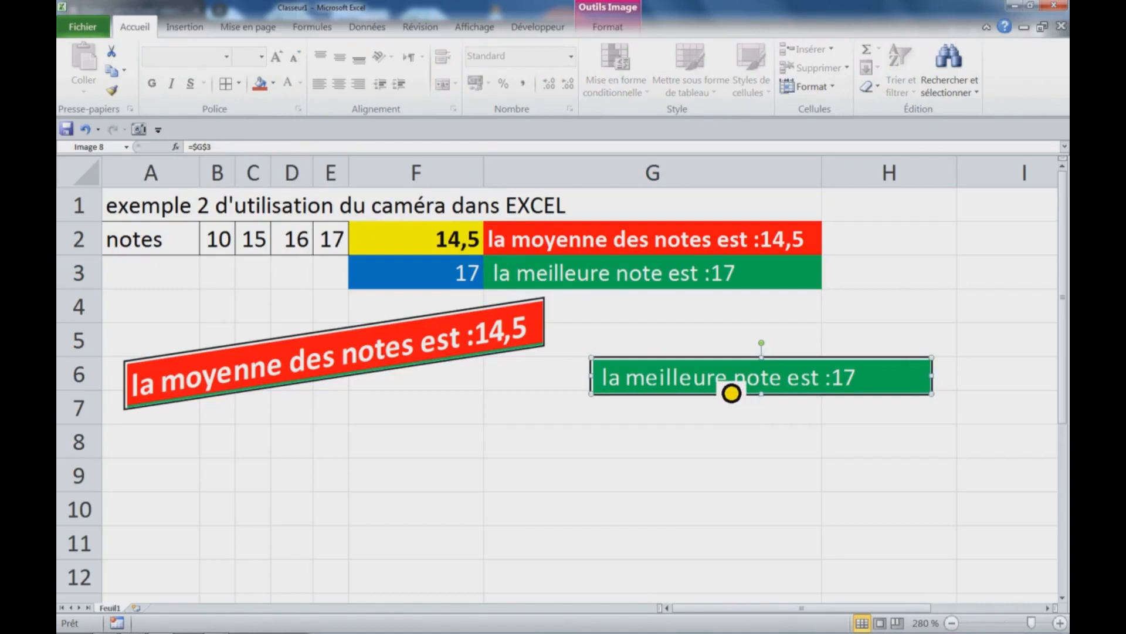
{"action": "left_click", "coordinate": [619, 30]}
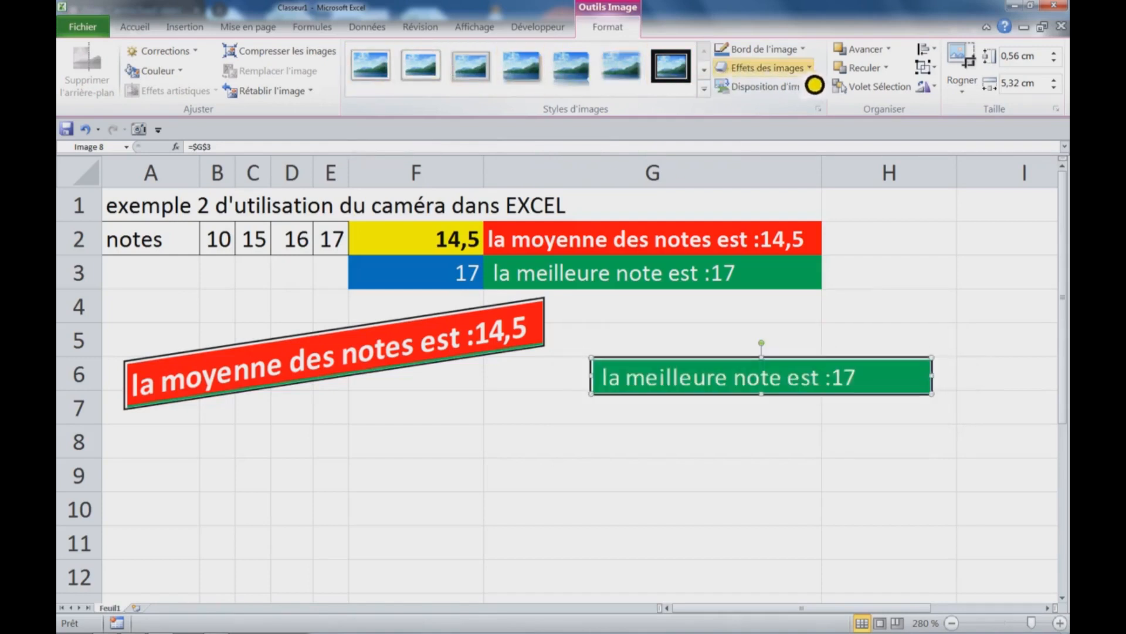
{"action": "left_click", "coordinate": [810, 68]}
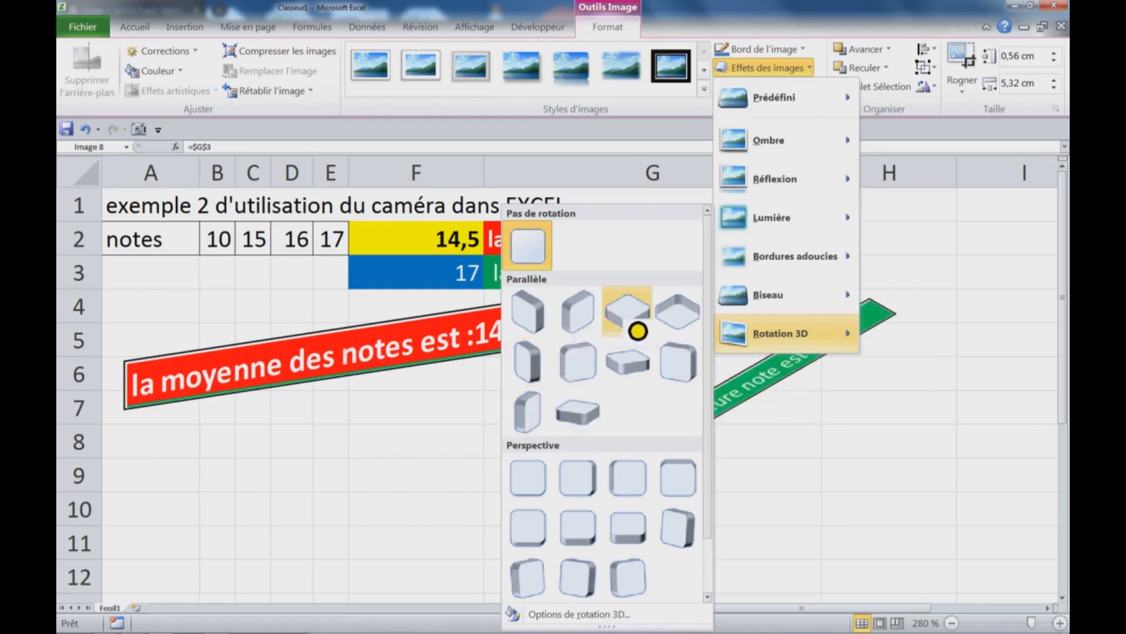
{"action": "left_click", "coordinate": [645, 331]}
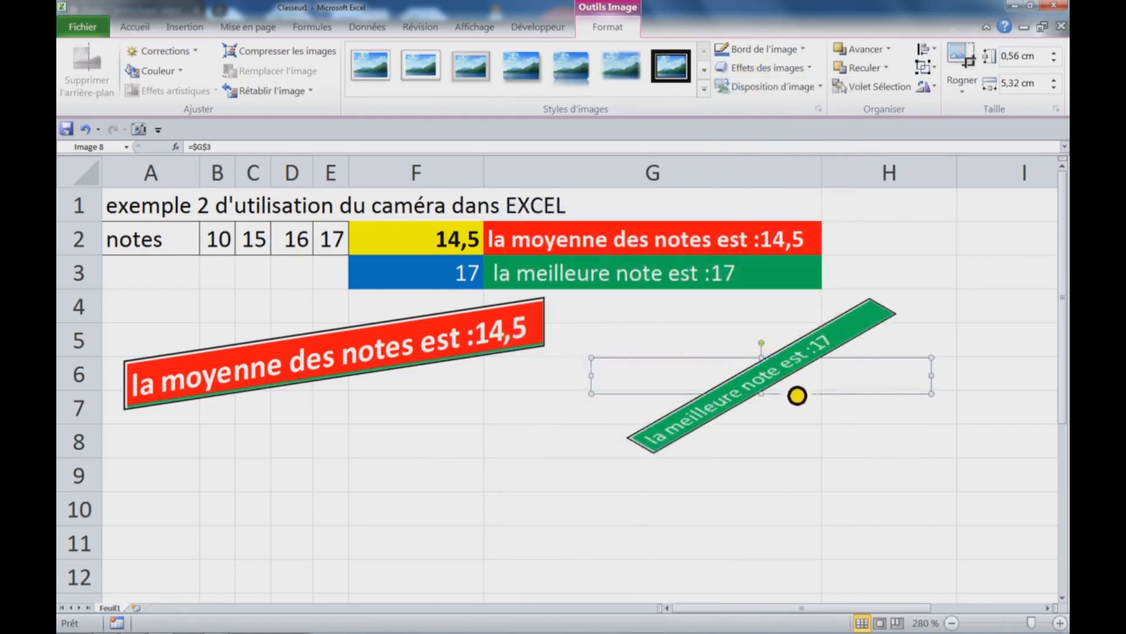
{"action": "left_click_drag", "start_coordinate": [933, 395], "coordinate": [955, 422]}
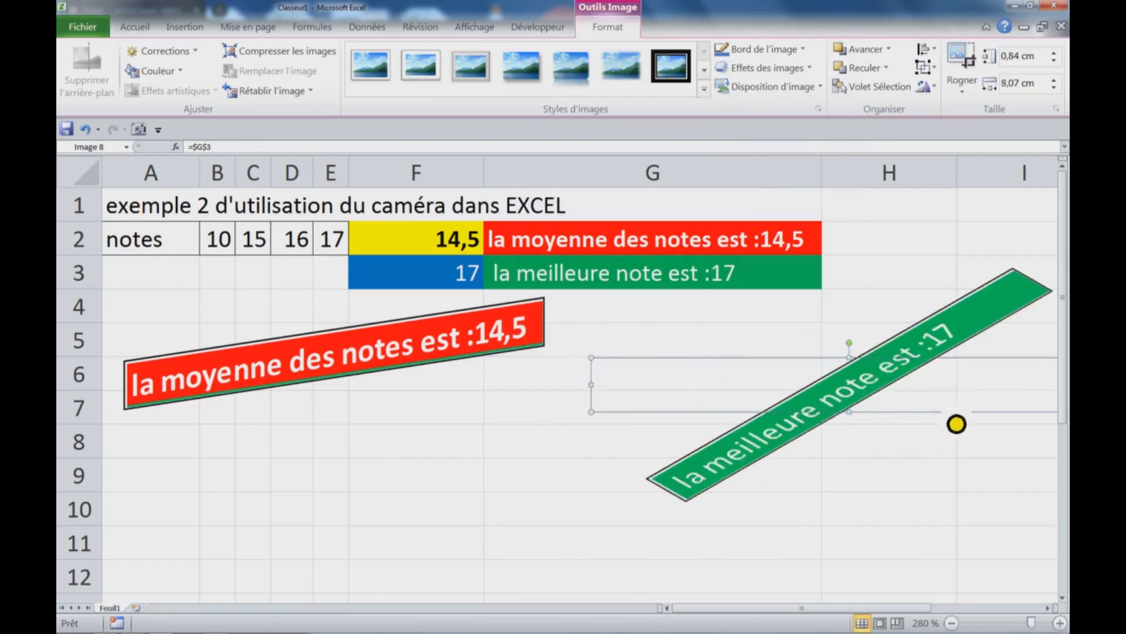
{"action": "left_click_drag", "start_coordinate": [834, 405], "coordinate": [758, 398]}
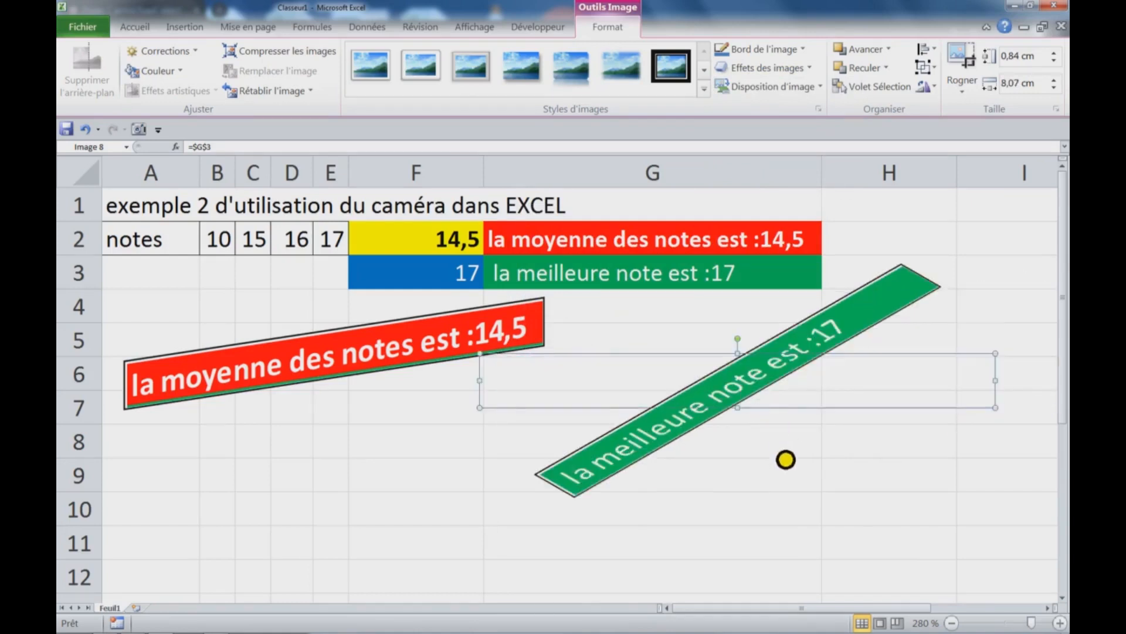
Step: Set the border thickness of the linked picture of G3 to 6 pt
{"action": "left_click", "coordinate": [820, 60]}
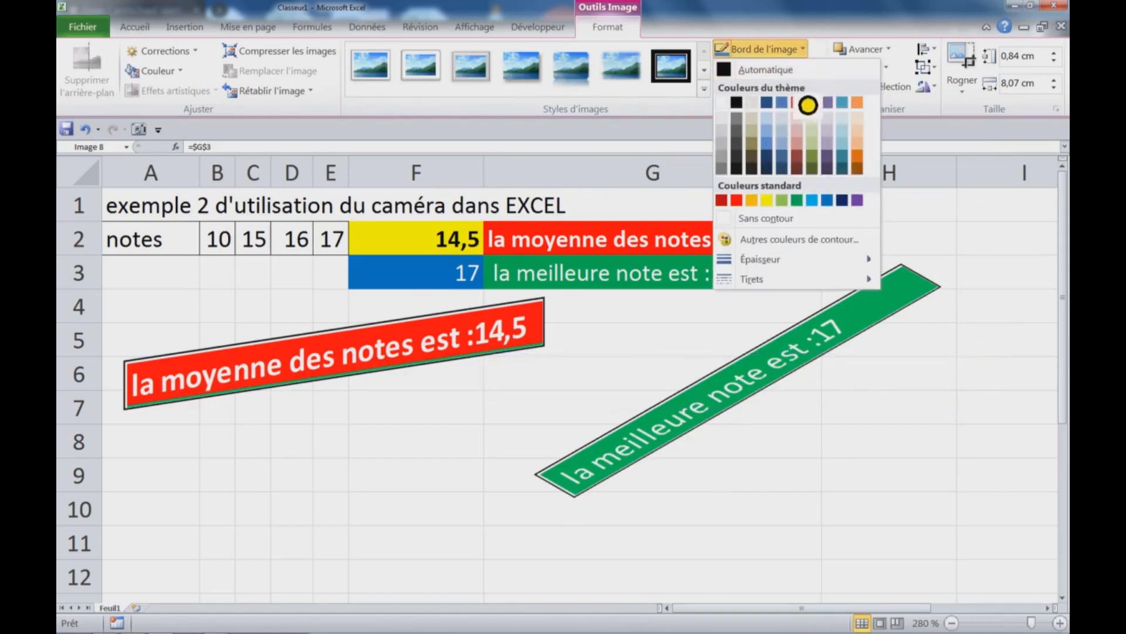
{"action": "mouse_move", "coordinate": [786, 260]}
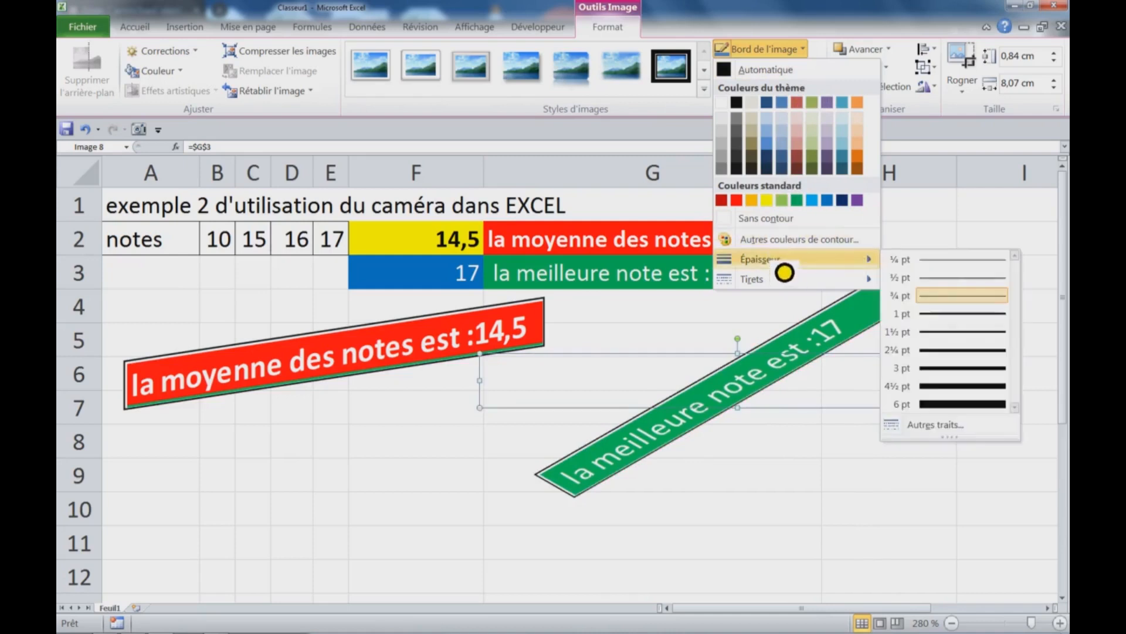
{"action": "left_click", "coordinate": [964, 400]}
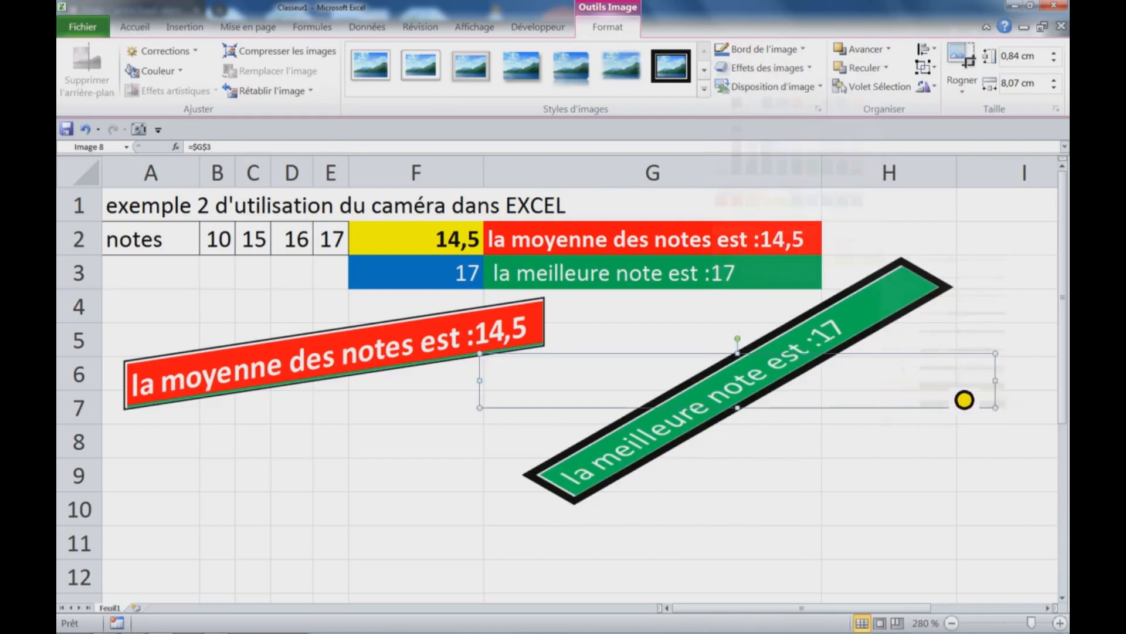
Step: Set the grade in B2 to 20 and the grade in C2 to 30
{"action": "left_click", "coordinate": [803, 417]}
{"action": "left_click", "coordinate": [230, 248]}
{"action": "type", "text": "20"}
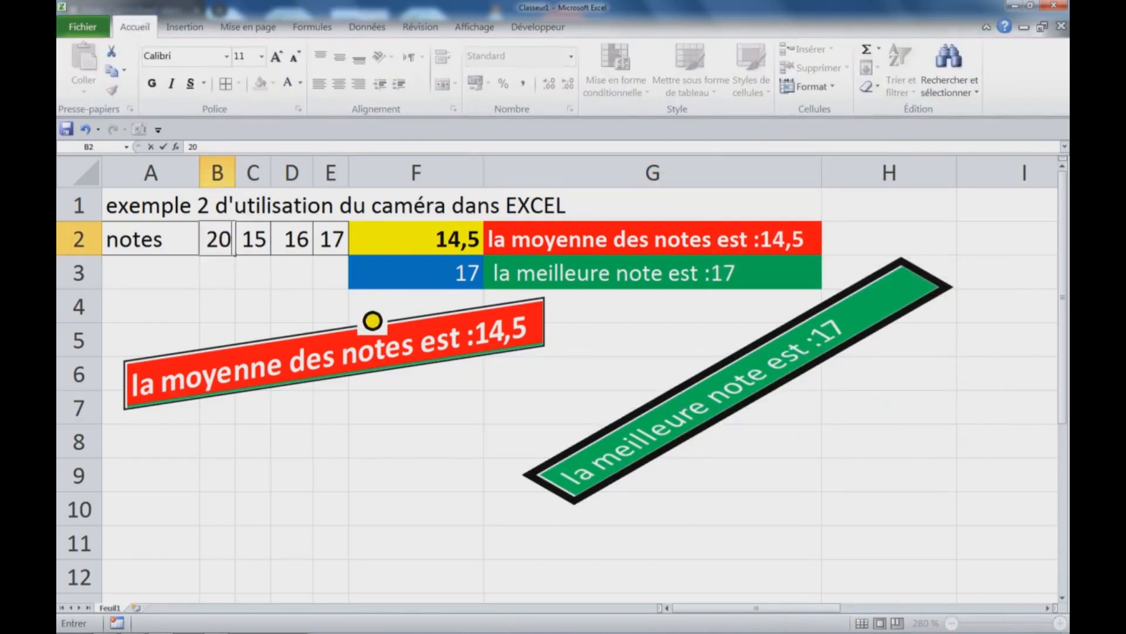
{"action": "key", "text": "Return"}
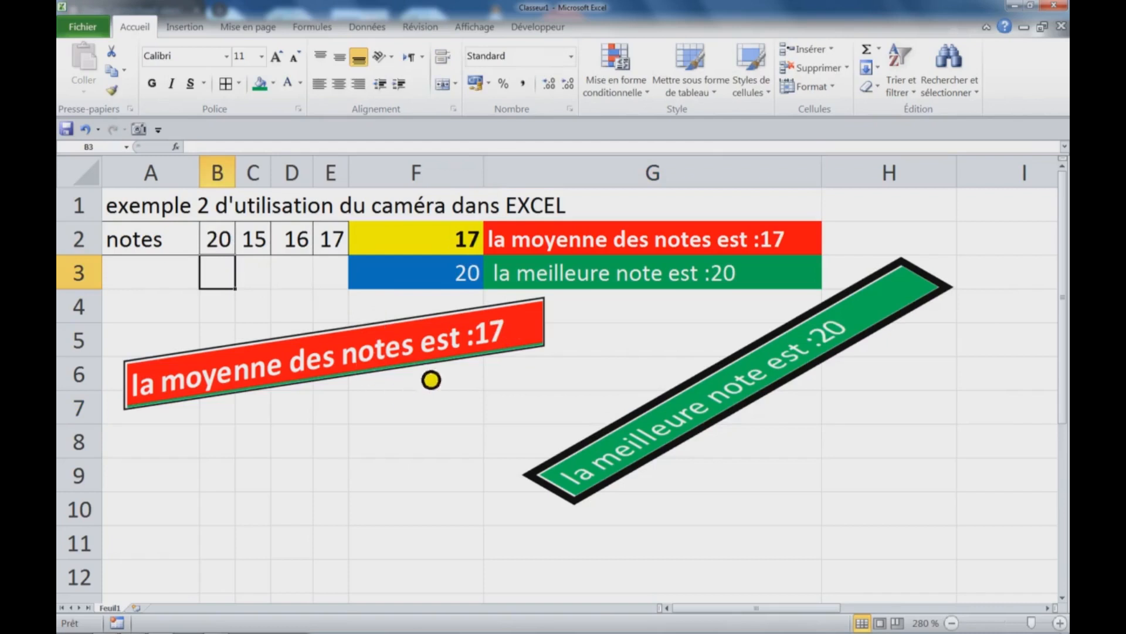
{"action": "left_click", "coordinate": [262, 253]}
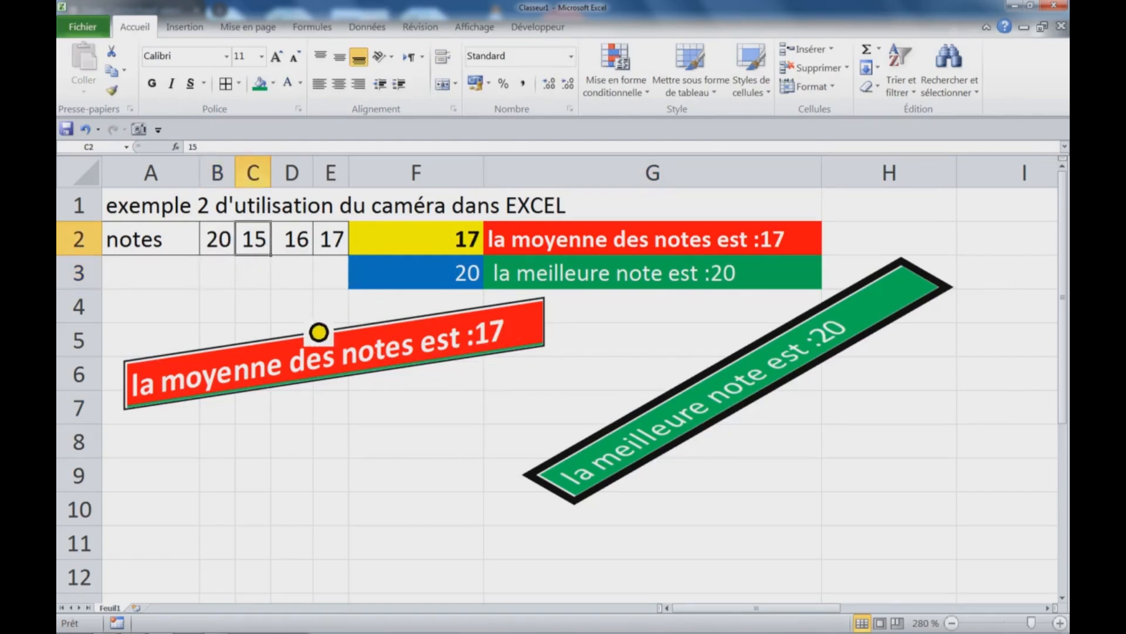
{"action": "type", "text": "30"}
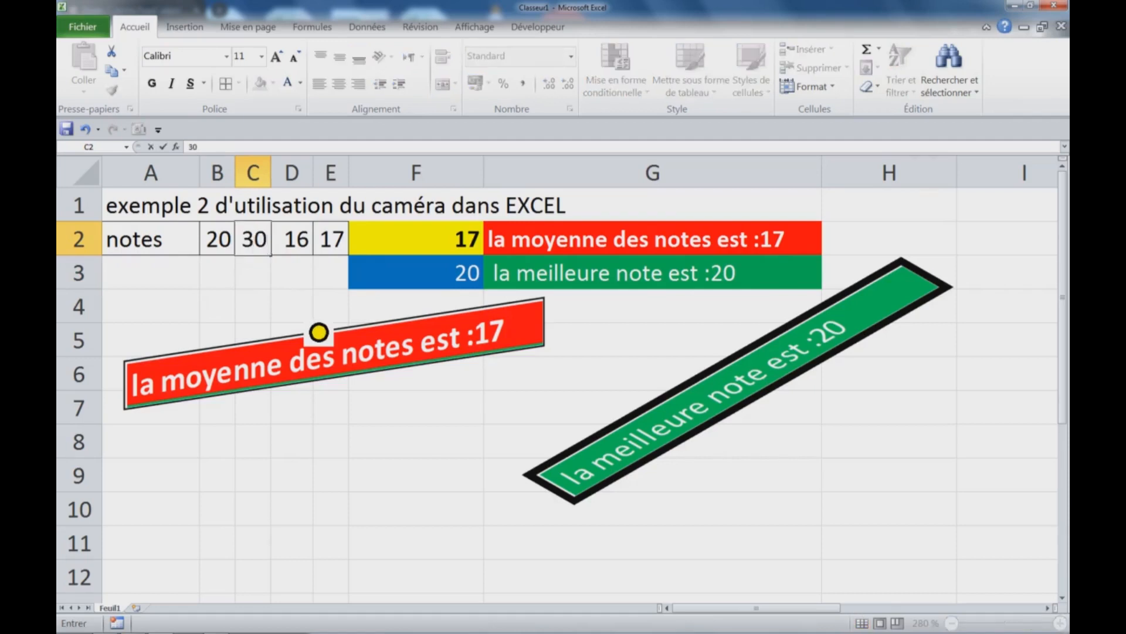
{"action": "key", "text": "Return"}
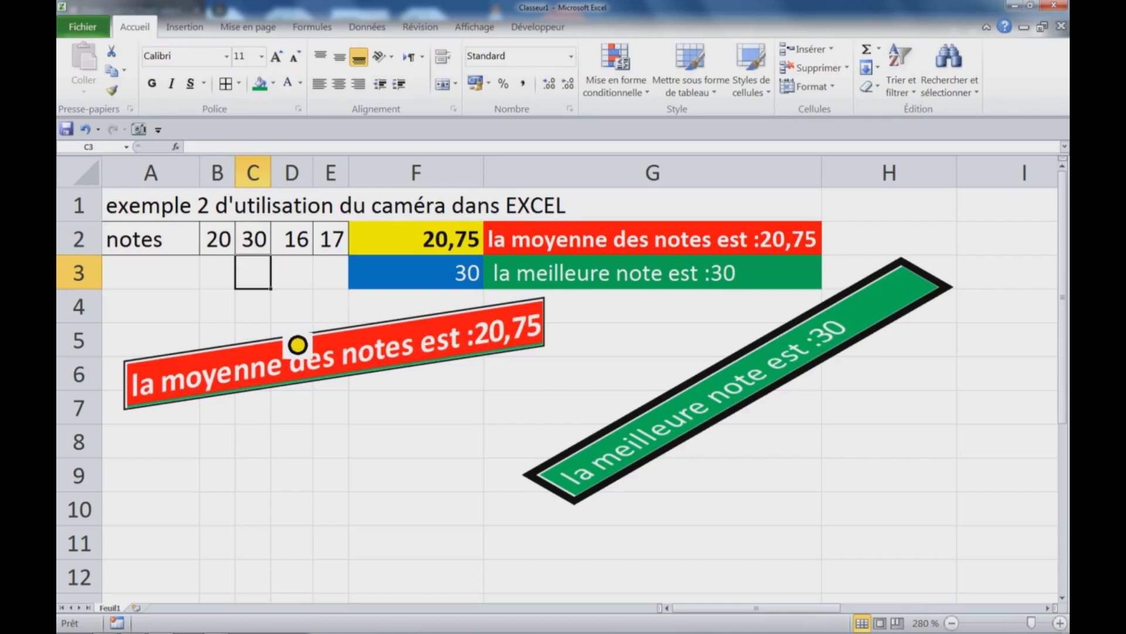
Step: Apply the eighth Perspective 3D rotation to the linked picture of G3 and rotate it slightly clockwise
{"action": "left_click", "coordinate": [680, 430]}
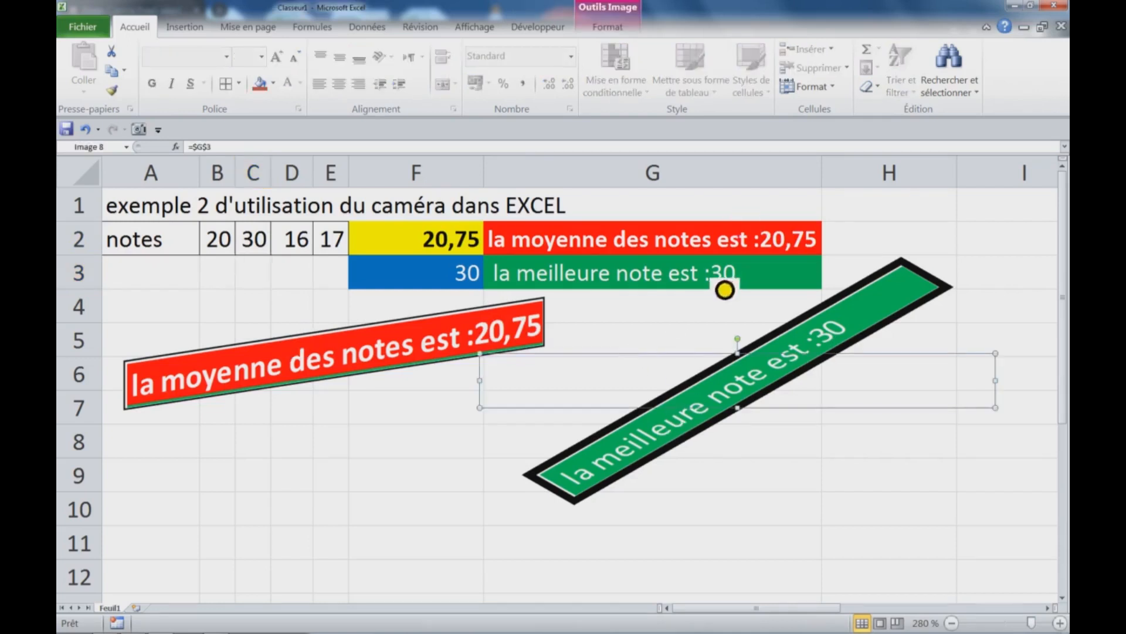
{"action": "left_click", "coordinate": [616, 29]}
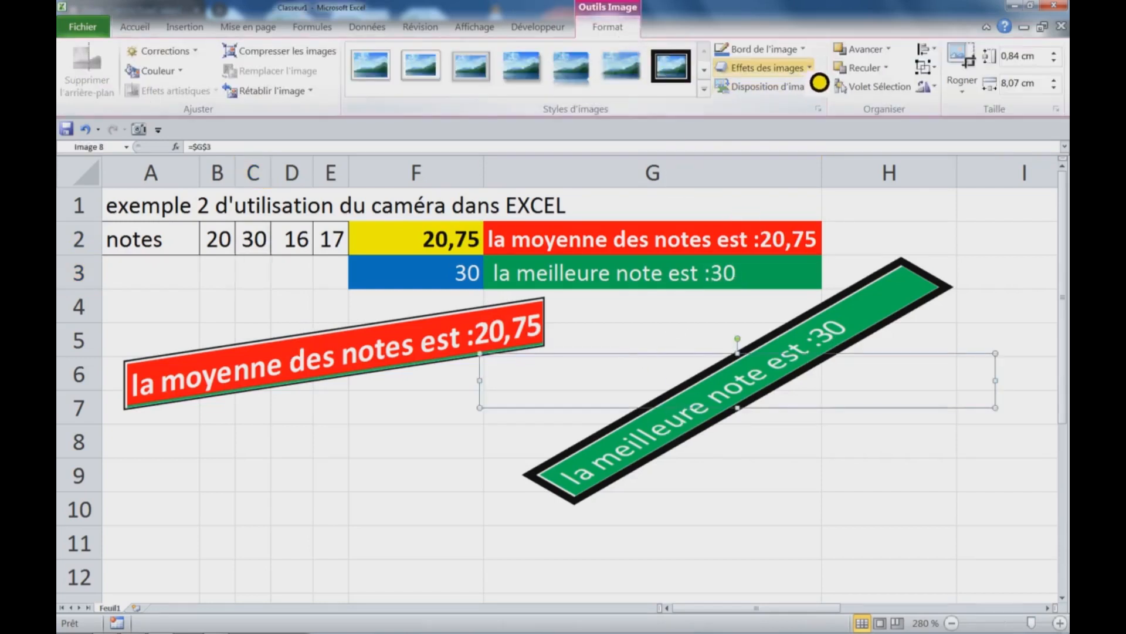
{"action": "left_click", "coordinate": [809, 68]}
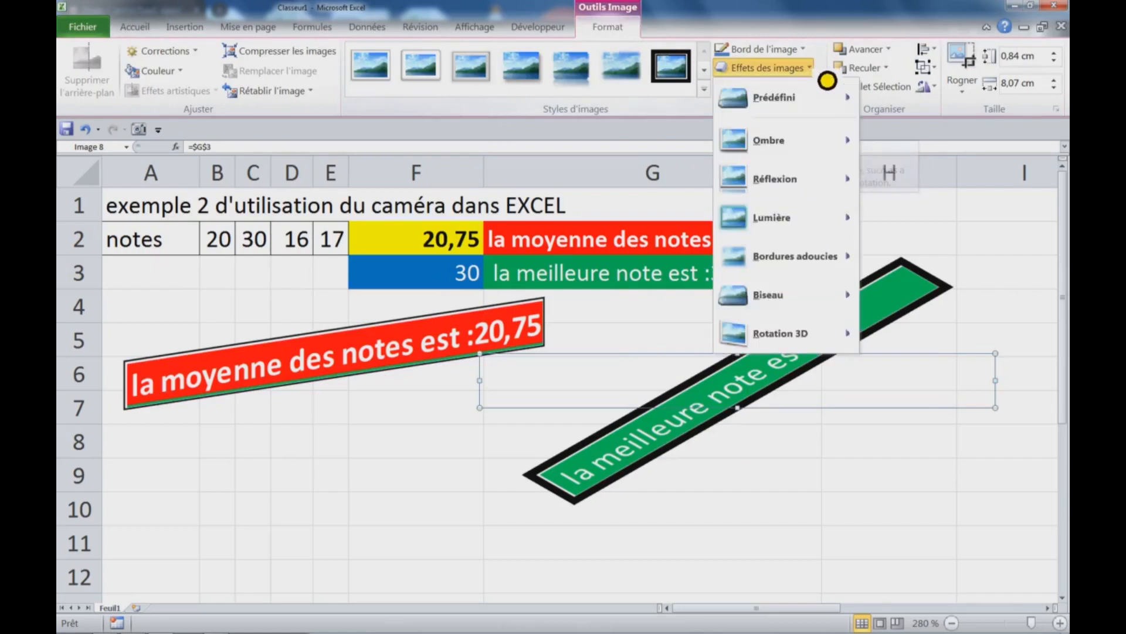
{"action": "mouse_move", "coordinate": [810, 239]}
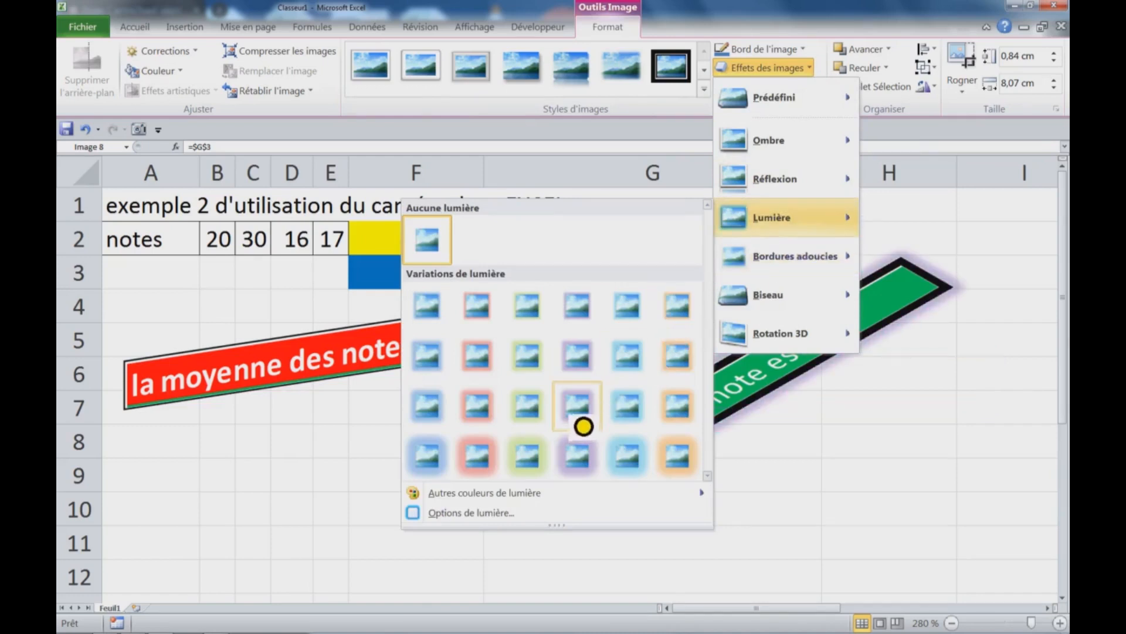
{"action": "mouse_move", "coordinate": [780, 302]}
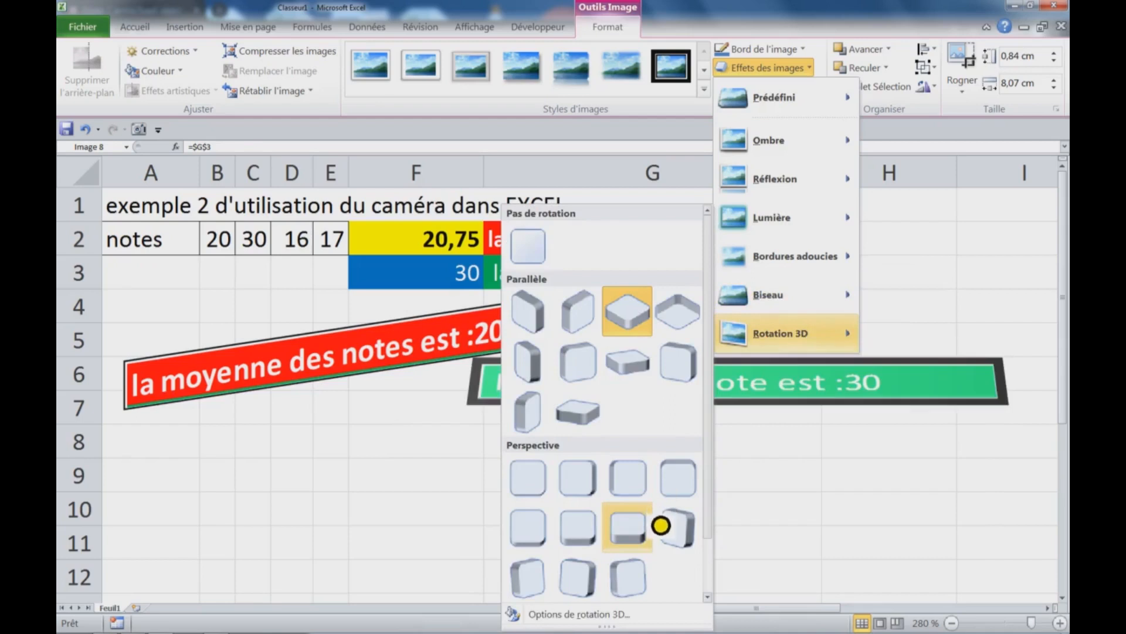
{"action": "left_click", "coordinate": [675, 522]}
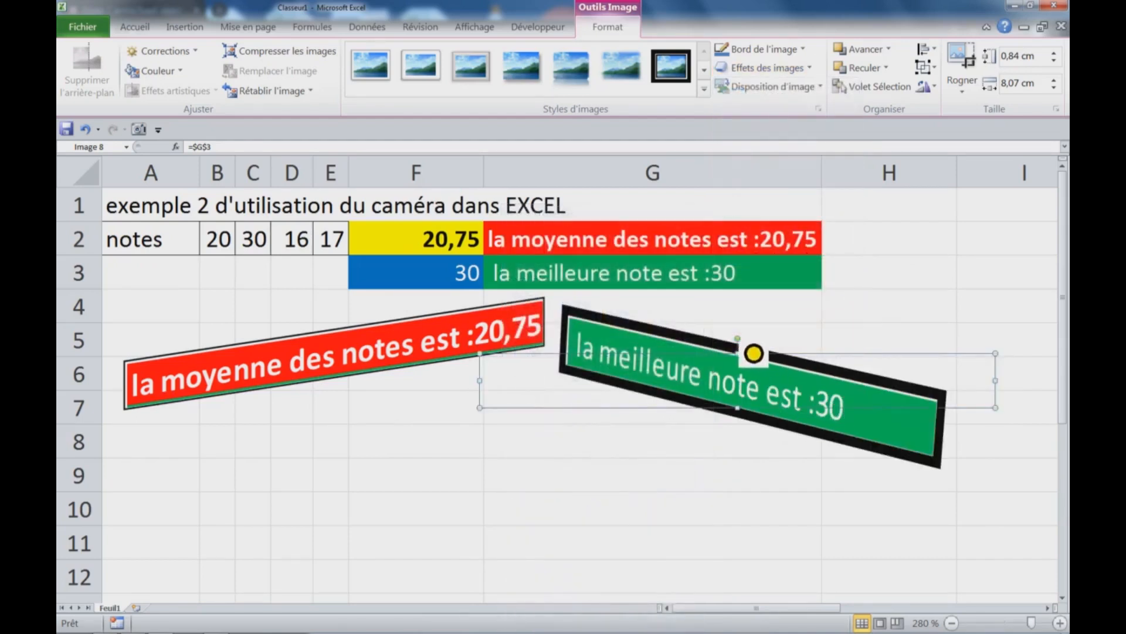
{"action": "mouse_move", "coordinate": [752, 351]}
{"action": "left_mouse_down"}
{"action": "mouse_move", "coordinate": [742, 345]}
{"action": "mouse_move", "coordinate": [756, 354]}
{"action": "left_mouse_up"}
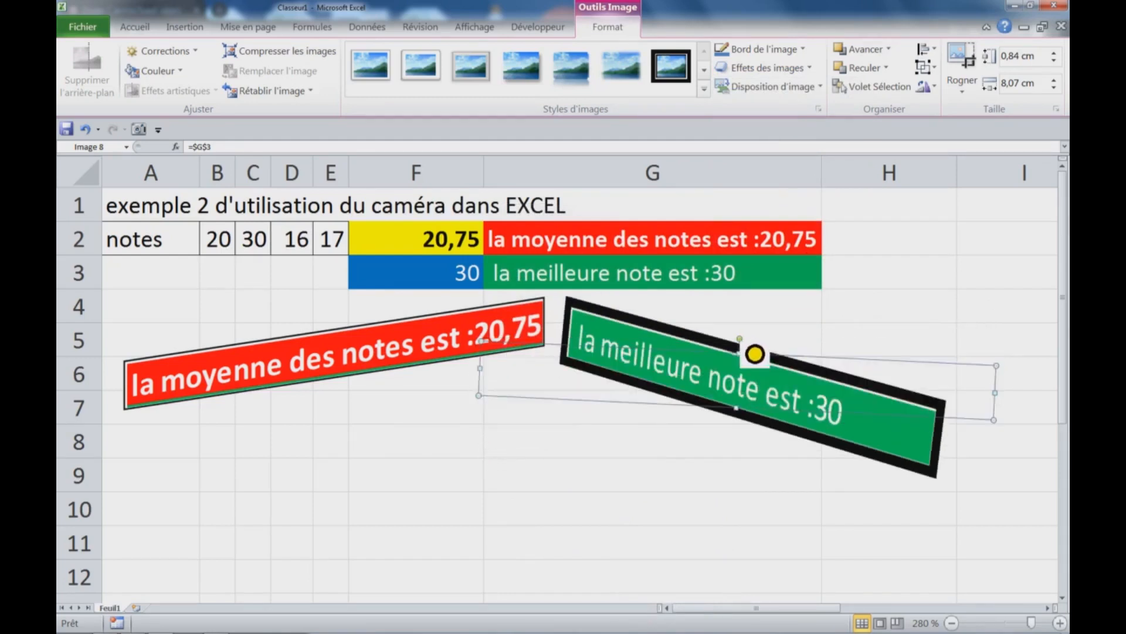
Step: Set the grade in C2 to 50 and the grade in E2 to 10
{"action": "left_click", "coordinate": [839, 333]}
{"action": "left_click", "coordinate": [512, 482]}
{"action": "left_click", "coordinate": [435, 352]}
{"action": "left_click", "coordinate": [499, 463]}
{"action": "left_click", "coordinate": [231, 244]}
{"action": "left_click", "coordinate": [267, 245]}
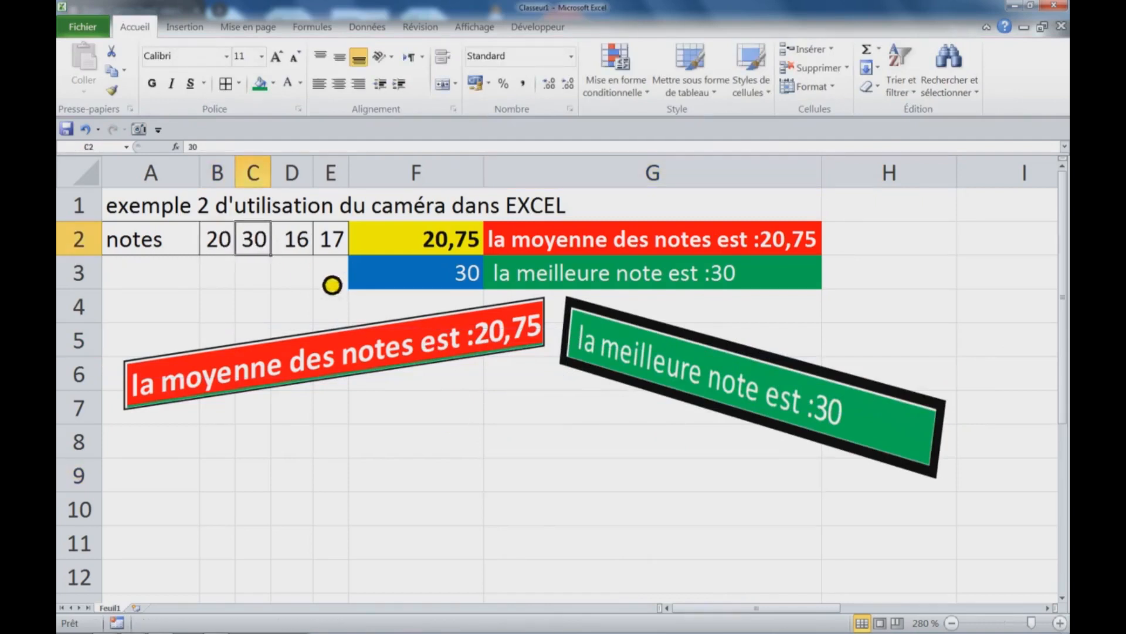
{"action": "type", "text": "50"}
{"action": "key", "text": "Return"}
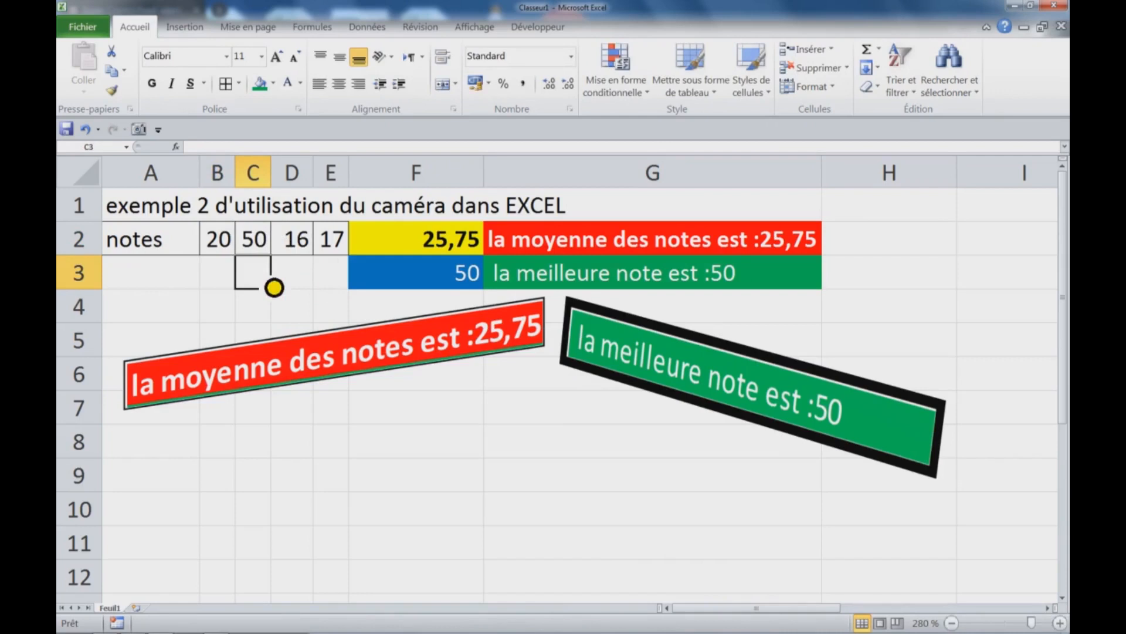
{"action": "left_click", "coordinate": [335, 247]}
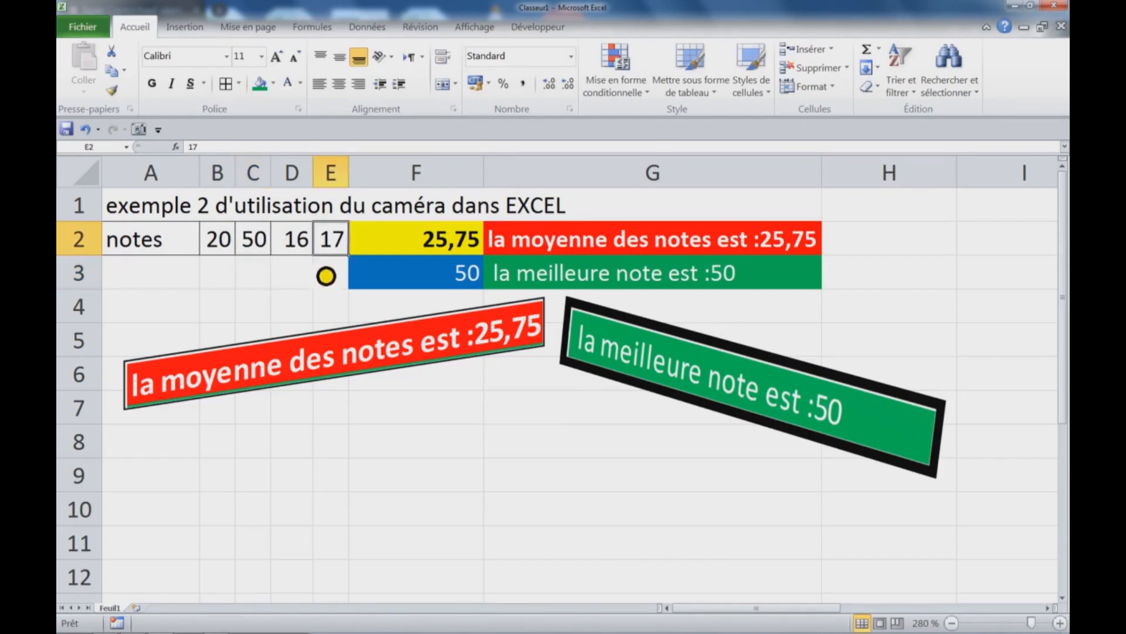
{"action": "type", "text": "1"}
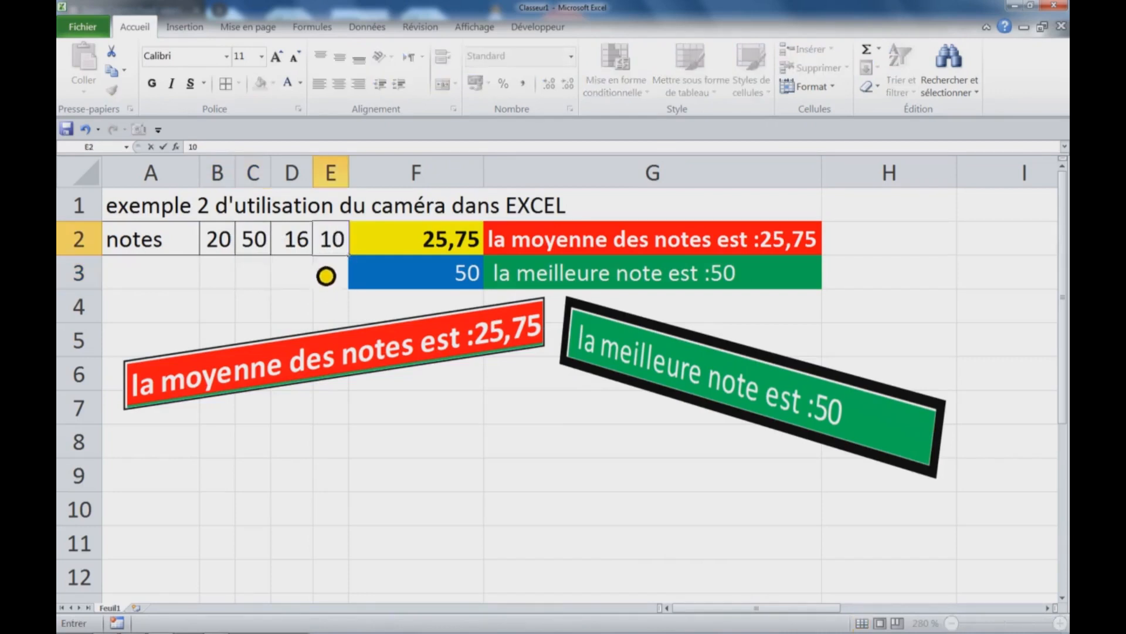
{"action": "key", "text": "Return"}
Step: Compare the linked pictures of G2 and G3 with the text in their source cells
{"action": "left_click", "coordinate": [452, 406]}
{"action": "left_click", "coordinate": [507, 368]}
{"action": "left_click", "coordinate": [493, 344]}
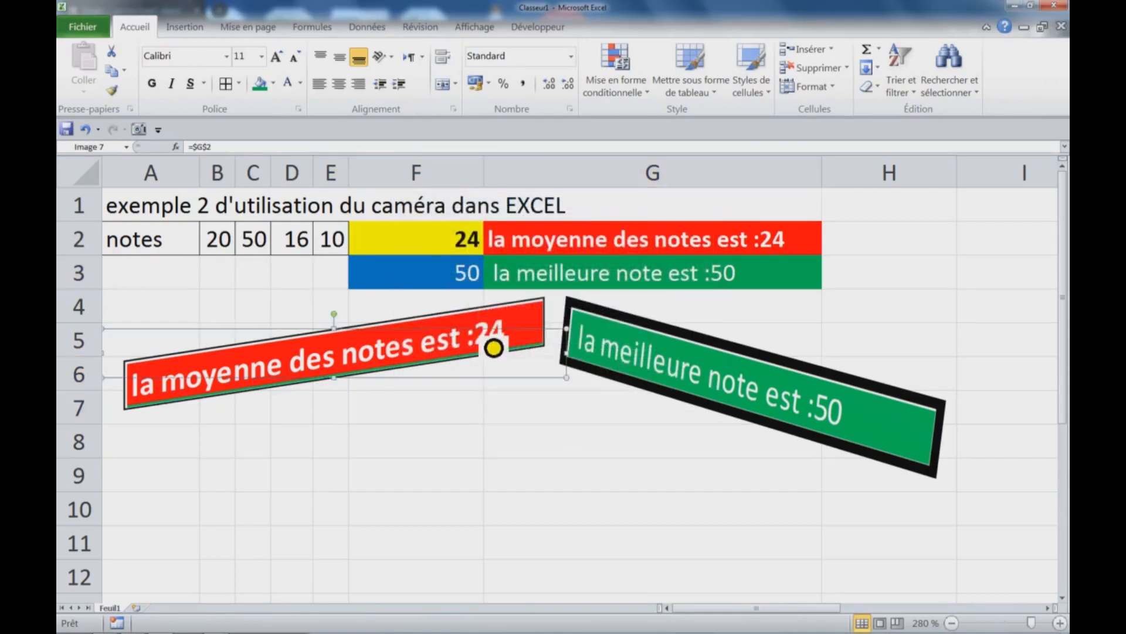
{"action": "left_click", "coordinate": [382, 454]}
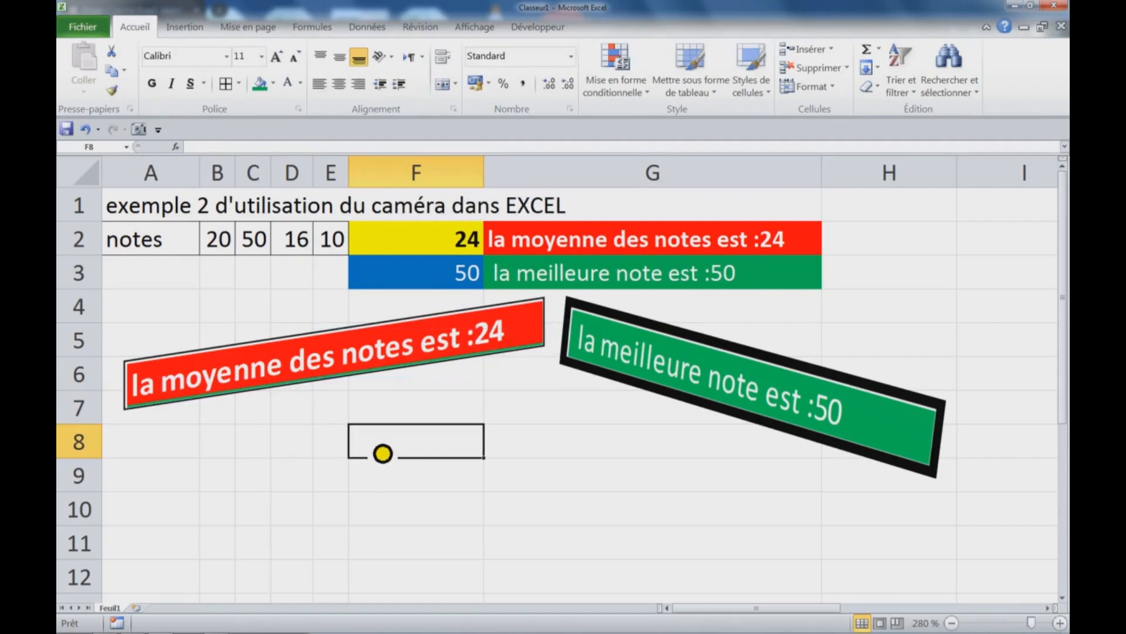
{"action": "left_click", "coordinate": [659, 339]}
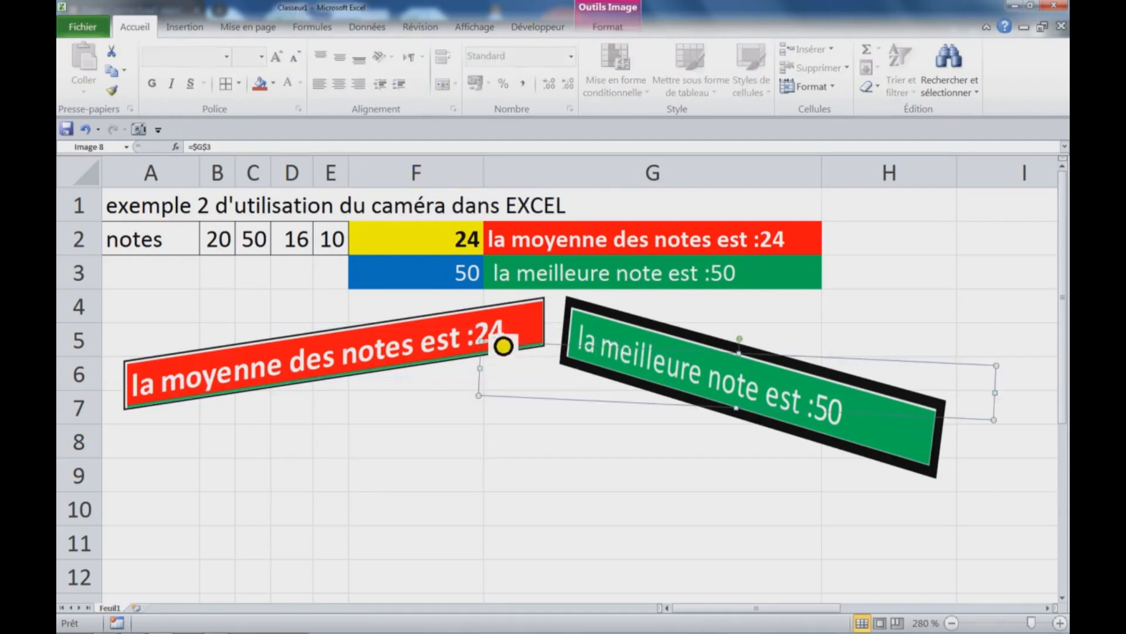
{"action": "left_click", "coordinate": [437, 420]}
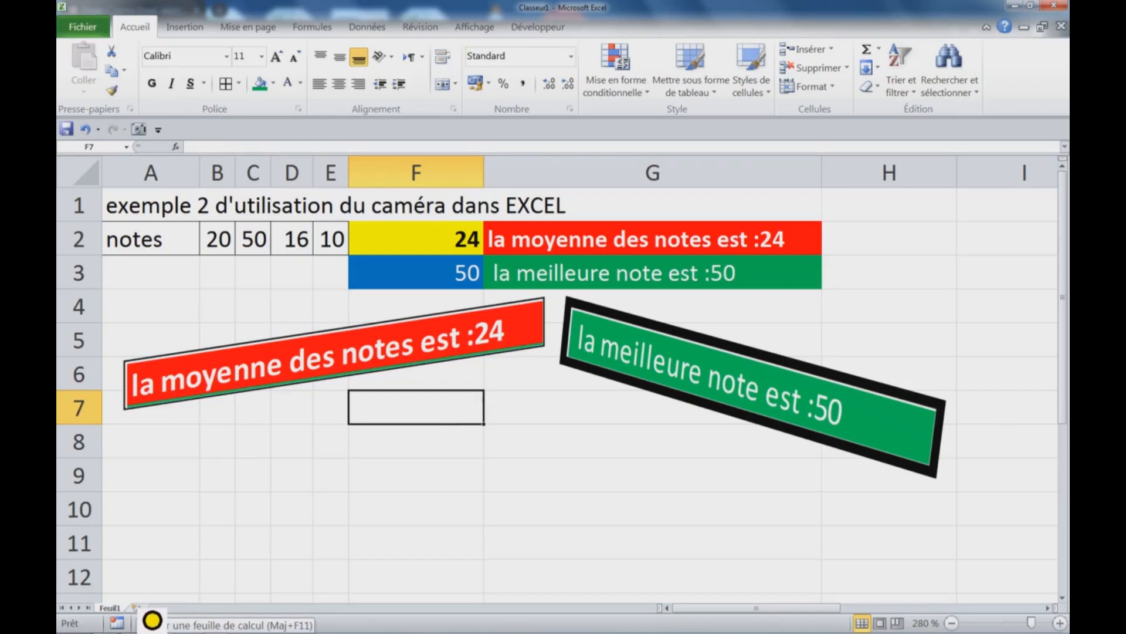
Step: Add a new worksheet and enter "exemple 3" in C1 and "ventes" in A1
{"action": "left_click", "coordinate": [135, 608]}
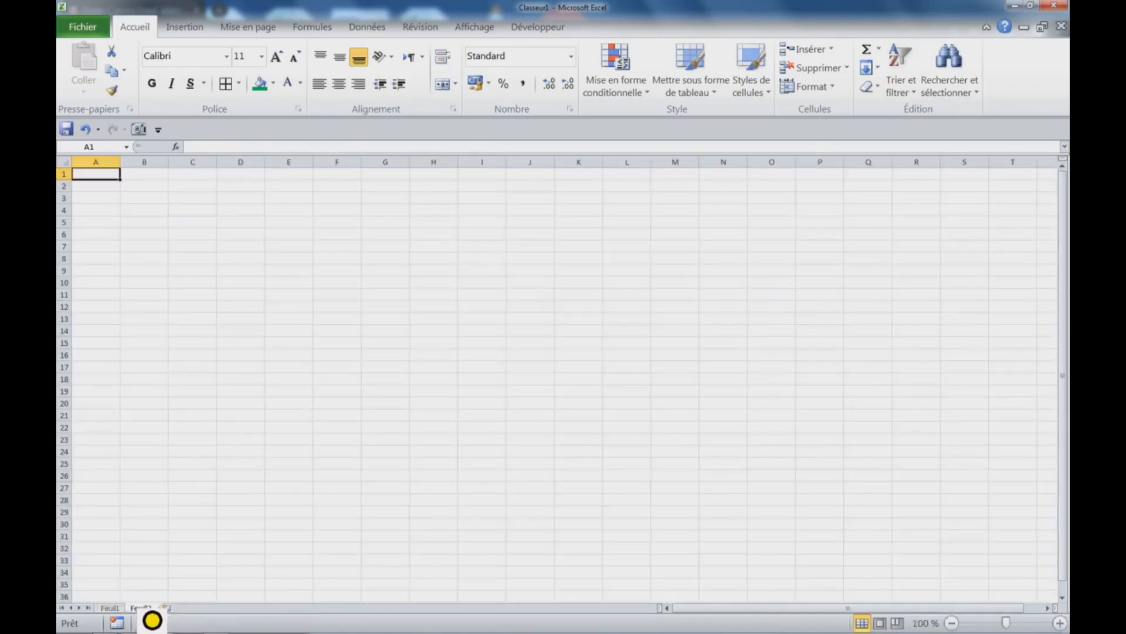
{"action": "left_click", "coordinate": [191, 175]}
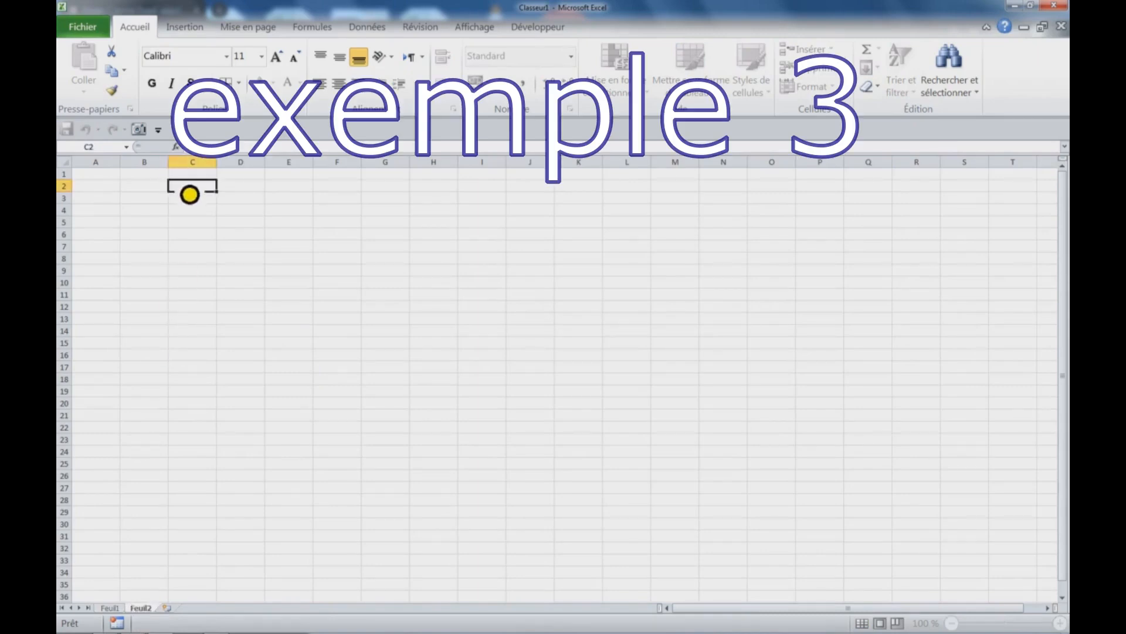
{"action": "type", "text": "exe"}
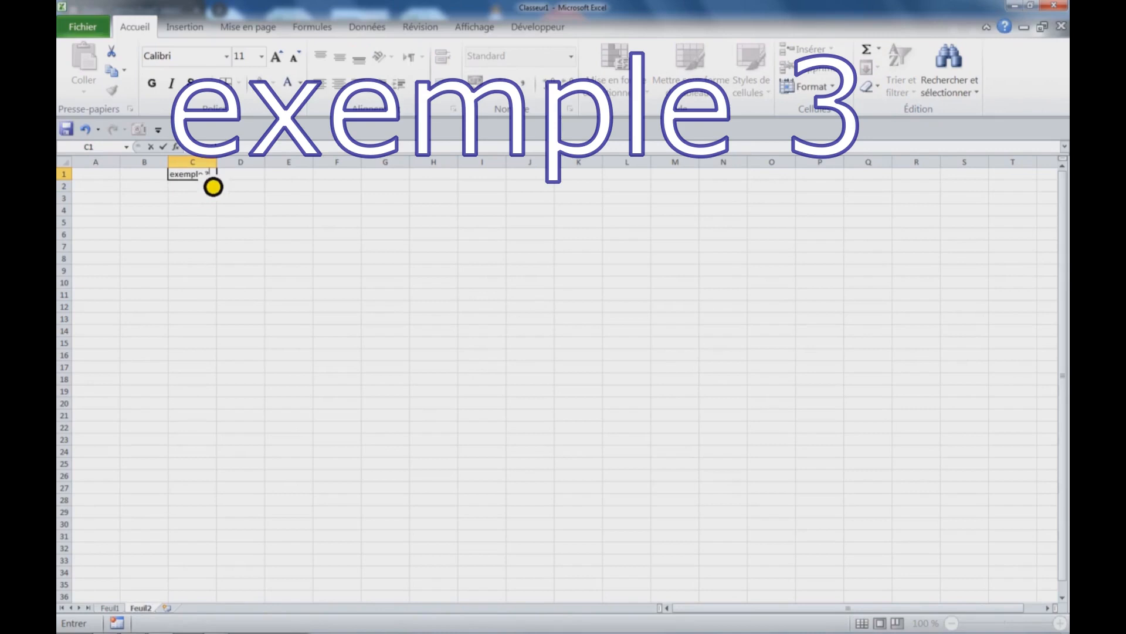
{"action": "type", "text": "mple 3"}
{"action": "left_click", "coordinate": [296, 271]}
{"action": "scroll", "coordinate": [319, 270], "scroll_direction": "up", "scroll_amount": 10}
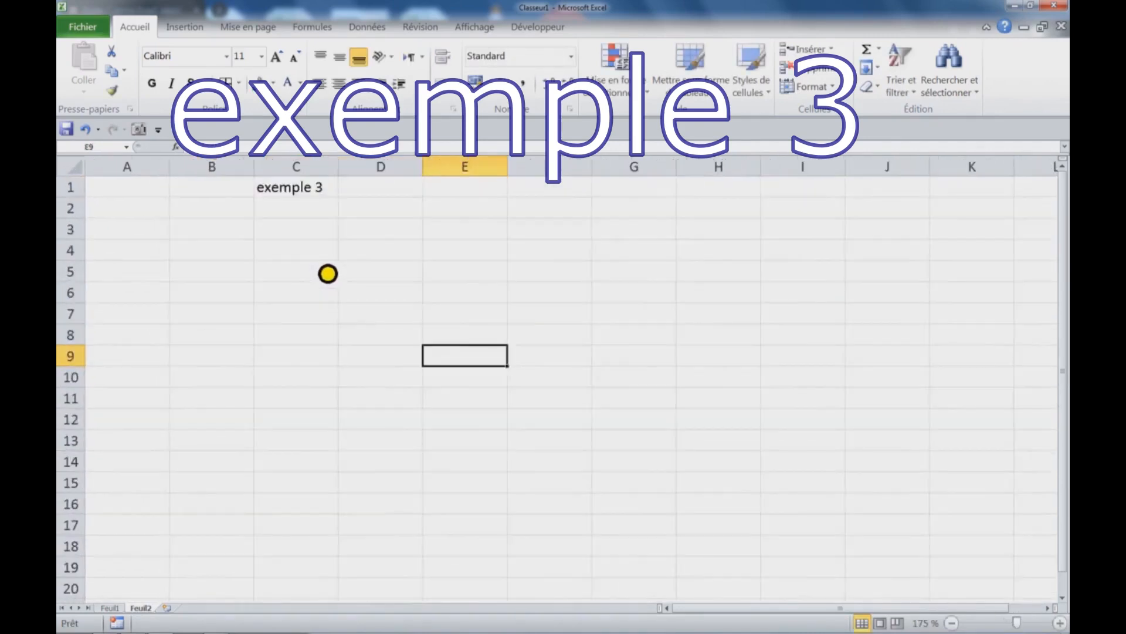
{"action": "left_click", "coordinate": [185, 213]}
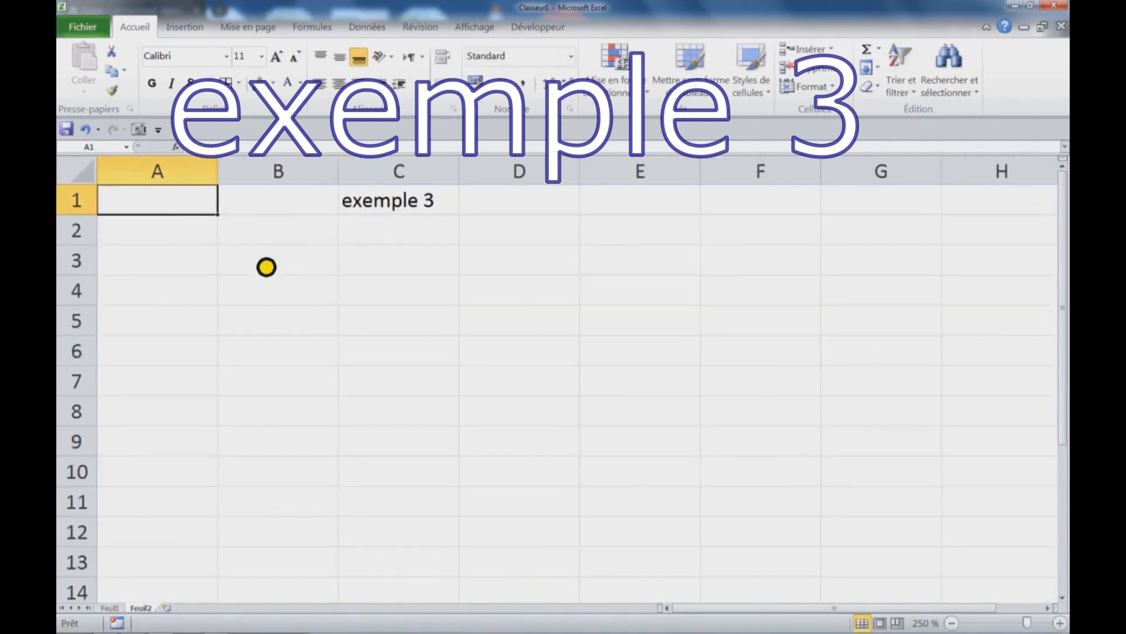
{"action": "type", "text": "ventes"}
Step: Fill A3:A8 with random sales amounts using the formula =ALEA.ENTRE.BORNES(1200;5000)
{"action": "left_click_drag", "start_coordinate": [174, 244], "coordinate": [176, 510]}
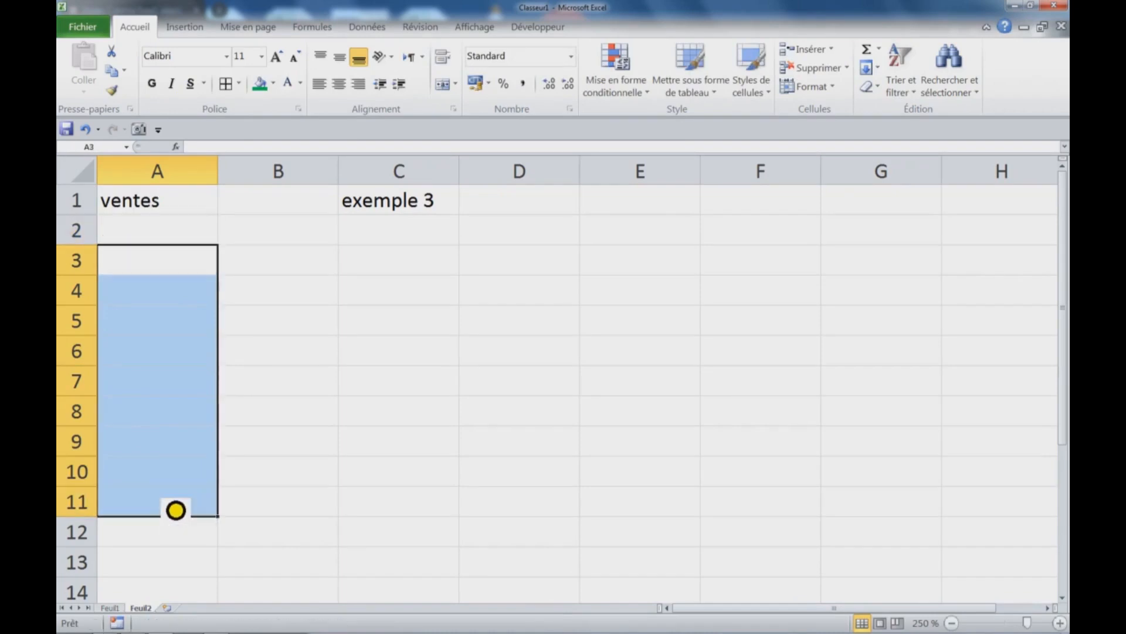
{"action": "type", "text": "=alea"}
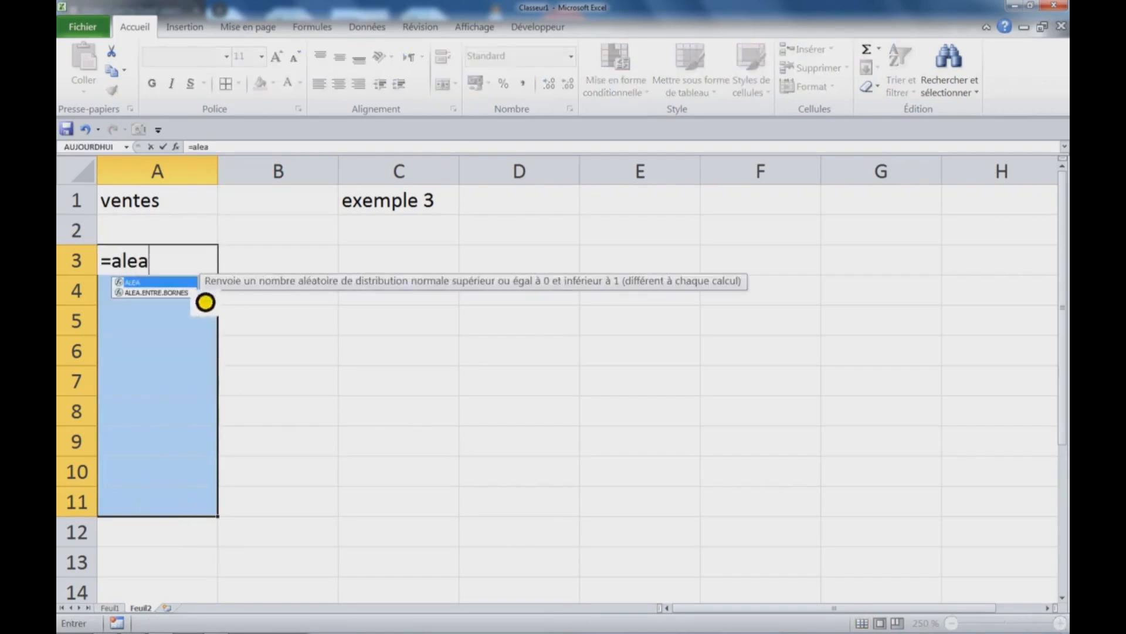
{"action": "left_click", "coordinate": [165, 293]}
{"action": "type", "text": "ea"}
{"action": "key", "text": "Tab"}
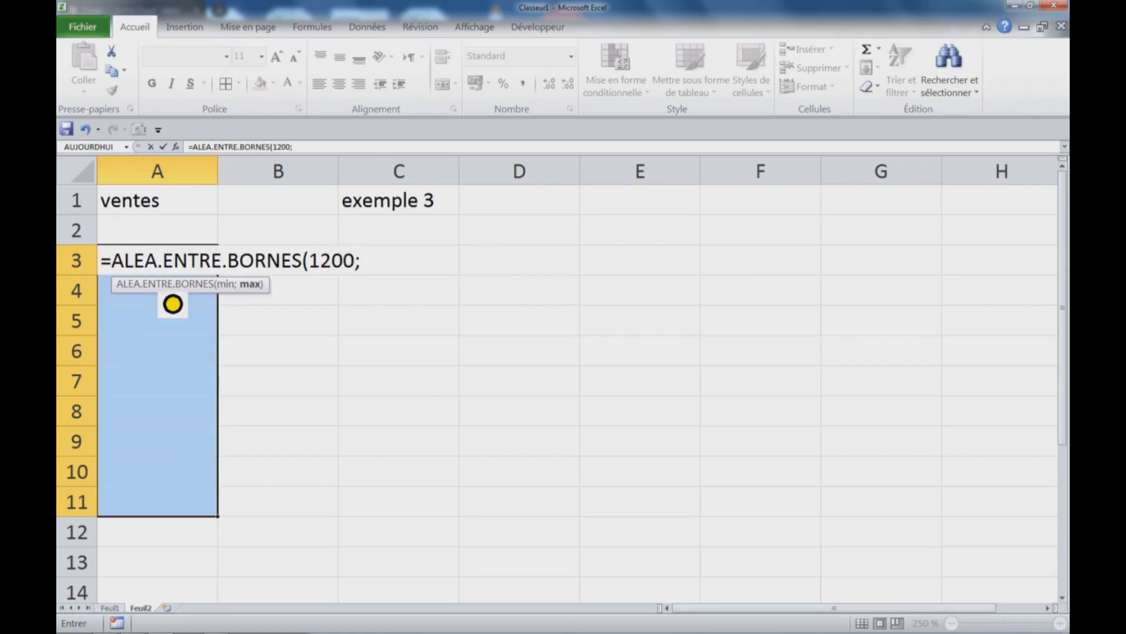
{"action": "type", "text": "1200;5000)"}
{"action": "key", "text": "Return"}
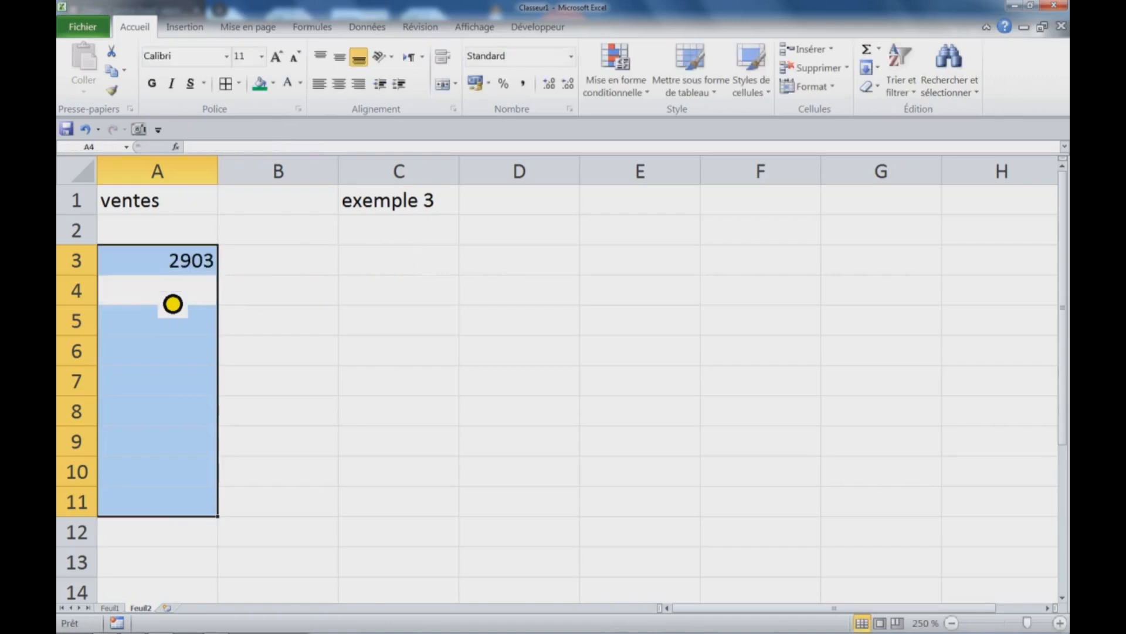
{"action": "left_click", "coordinate": [193, 266]}
{"action": "left_click_drag", "start_coordinate": [218, 274], "coordinate": [235, 437]}
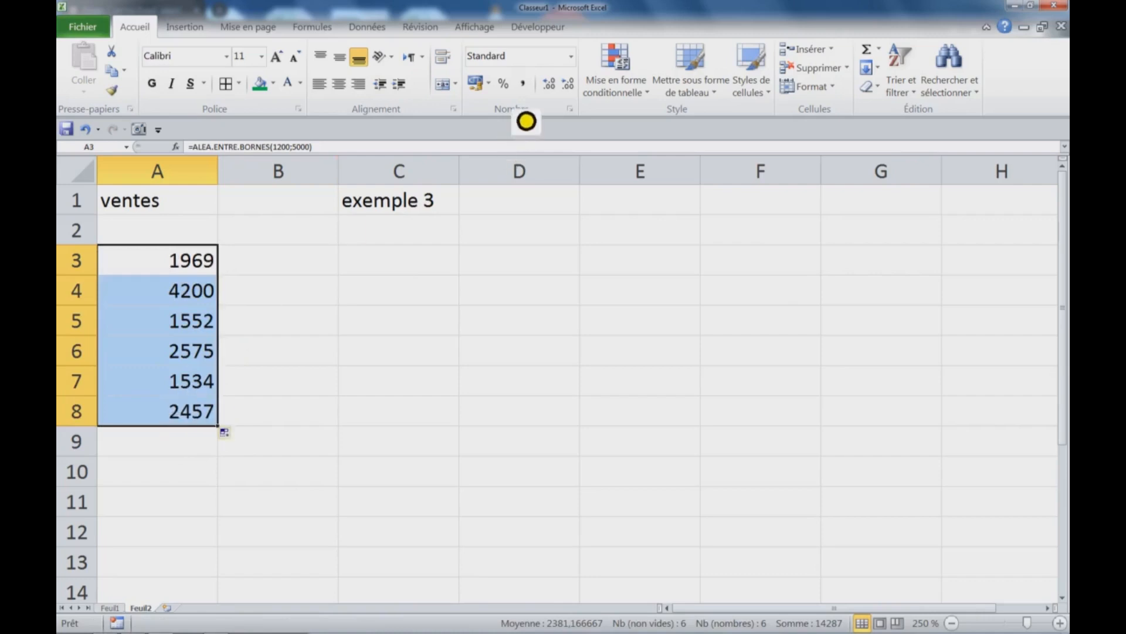
Step: Apply the Comptabilité euro format to A3:A8 and replace the formulas there with their values only
{"action": "left_click", "coordinate": [481, 86]}
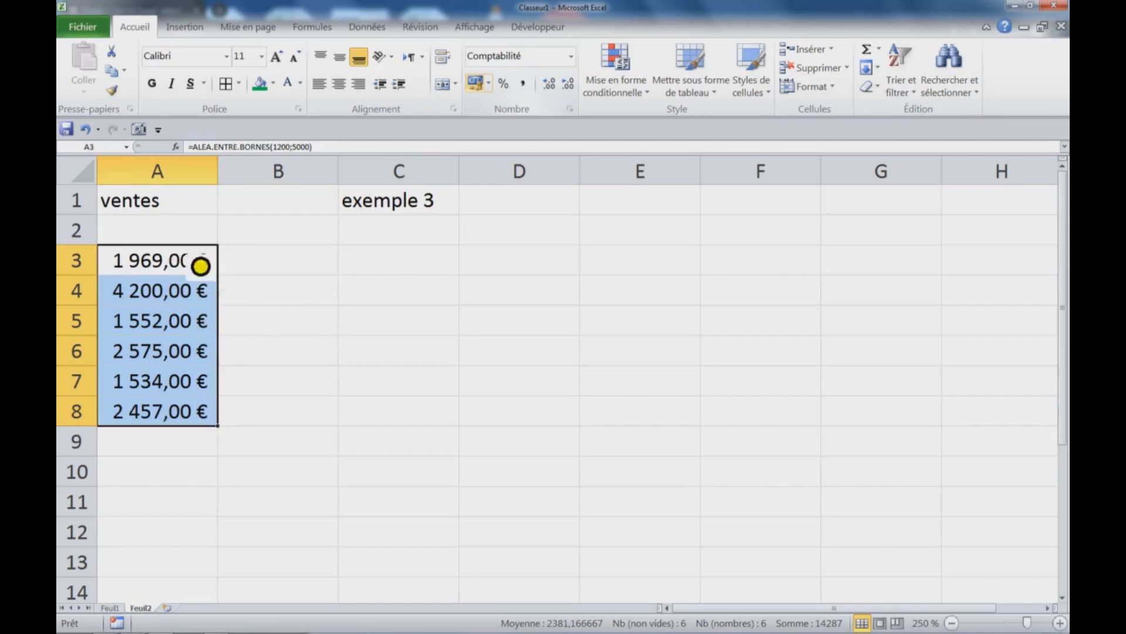
{"action": "left_click", "coordinate": [334, 308]}
{"action": "left_click_drag", "start_coordinate": [176, 266], "coordinate": [181, 428]}
{"action": "mouse_move", "coordinate": [231, 321]}
{"action": "left_mouse_down"}
{"action": "mouse_move", "coordinate": [284, 319]}
{"action": "mouse_move", "coordinate": [219, 321]}
{"action": "left_mouse_up"}
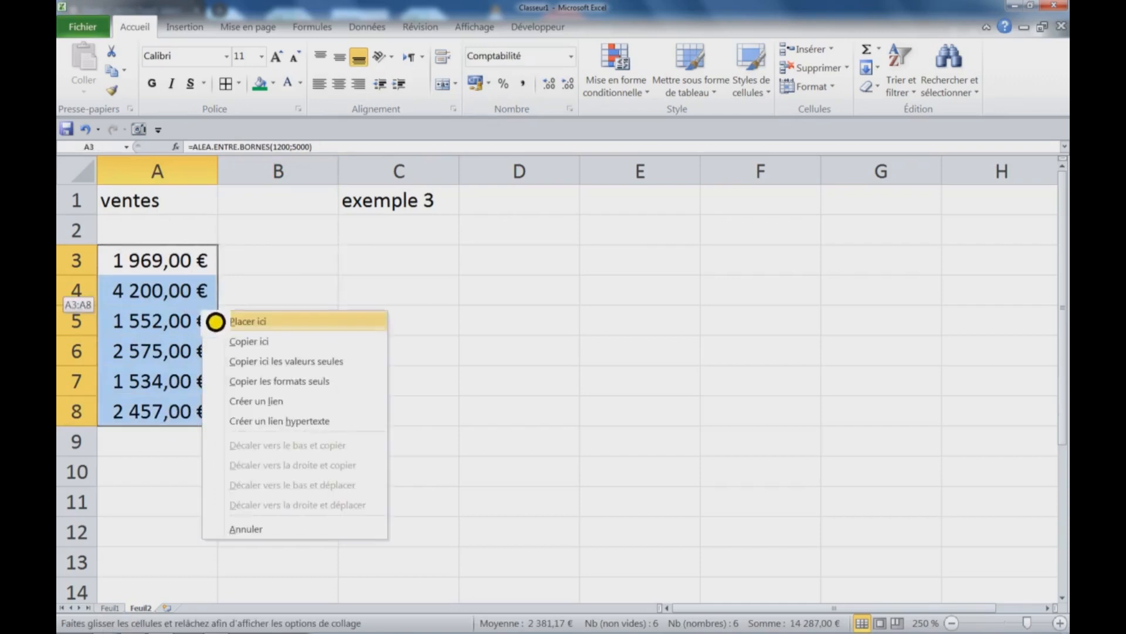
{"action": "left_click", "coordinate": [254, 369]}
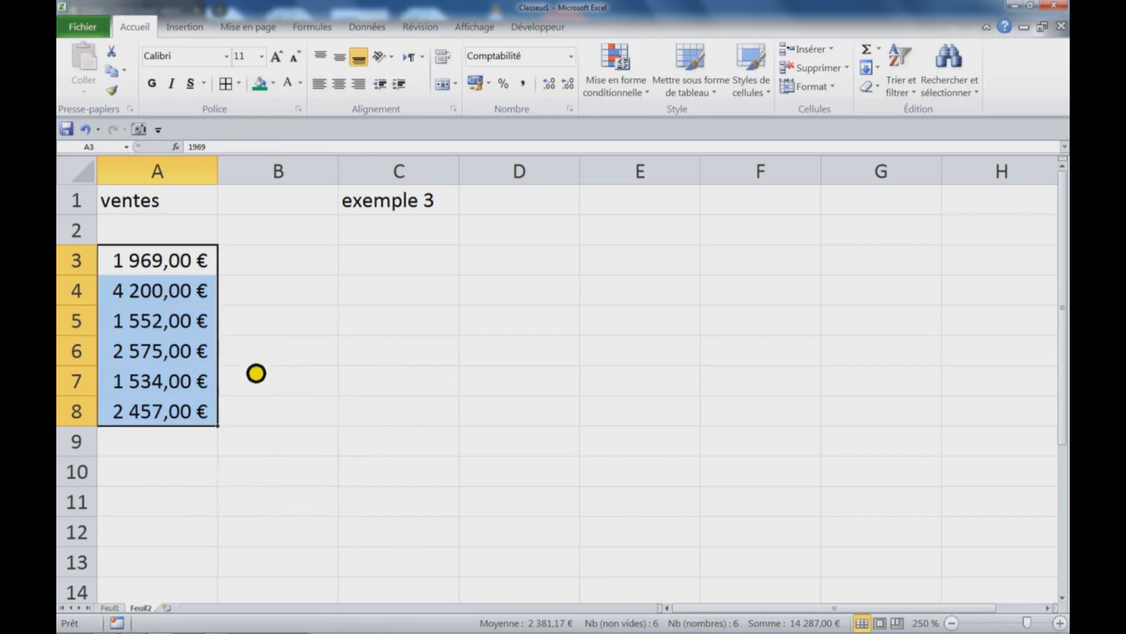
Step: Enter the label "total des ventes" in C3 and move to D3
{"action": "left_click", "coordinate": [393, 303]}
{"action": "left_click", "coordinate": [369, 272]}
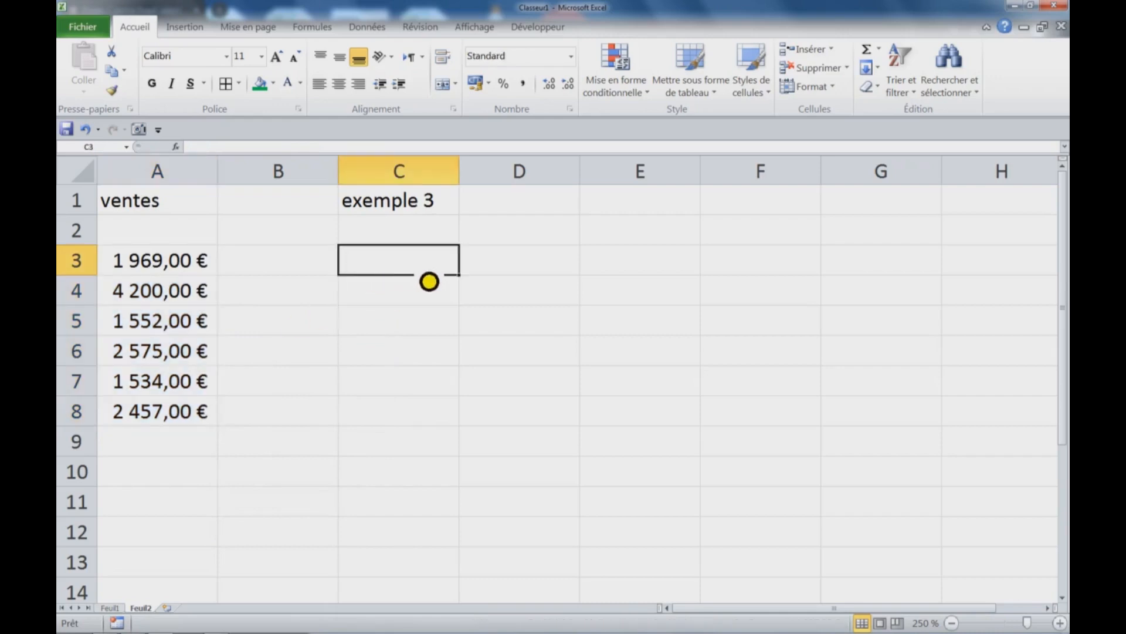
{"action": "left_click", "coordinate": [337, 269]}
{"action": "left_click", "coordinate": [385, 272]}
{"action": "type", "text": "total des ventes"}
{"action": "left_click", "coordinate": [578, 326]}
{"action": "left_click", "coordinate": [567, 274]}
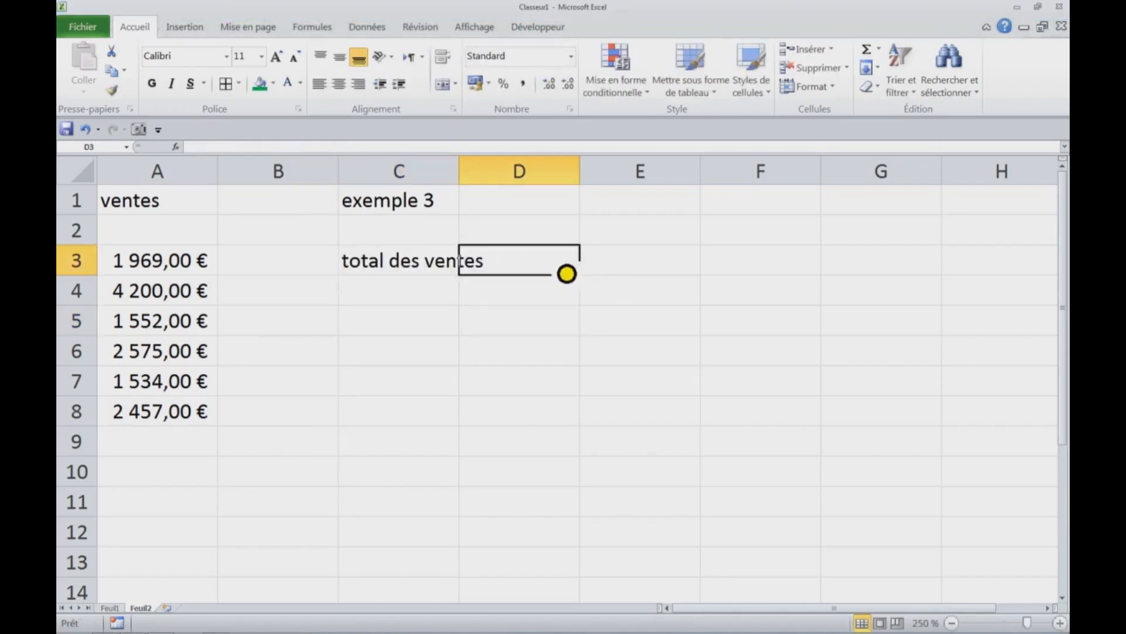
Step: Widen column C to fit its label and enter the formula =SOMME(A:A) in D3
{"action": "double_click", "coordinate": [460, 171]}
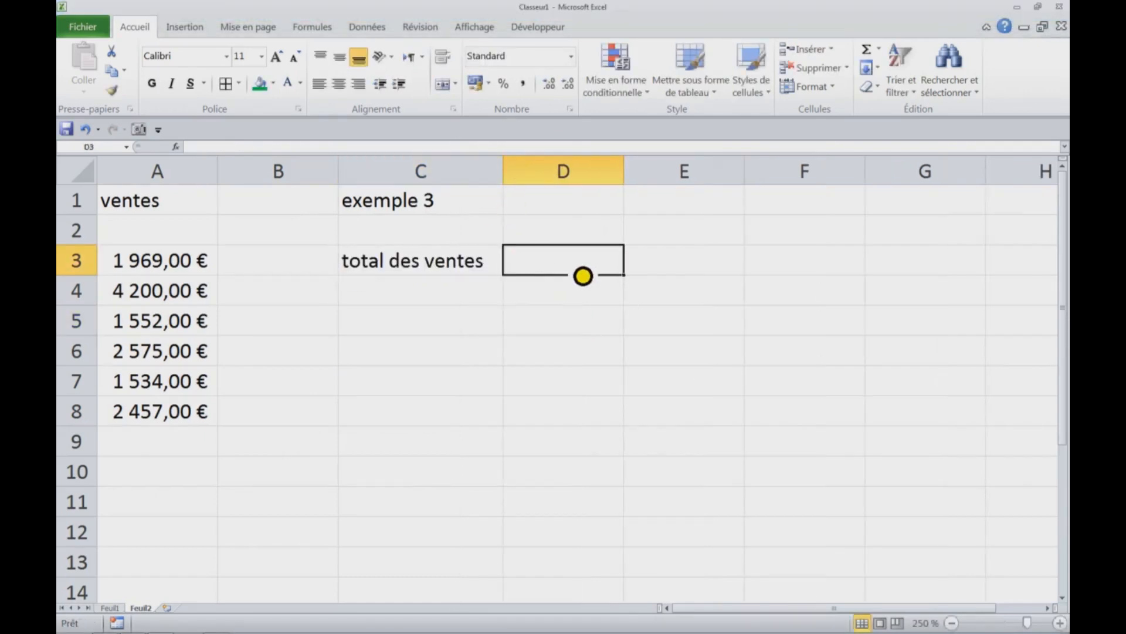
{"action": "type", "text": "=somme"}
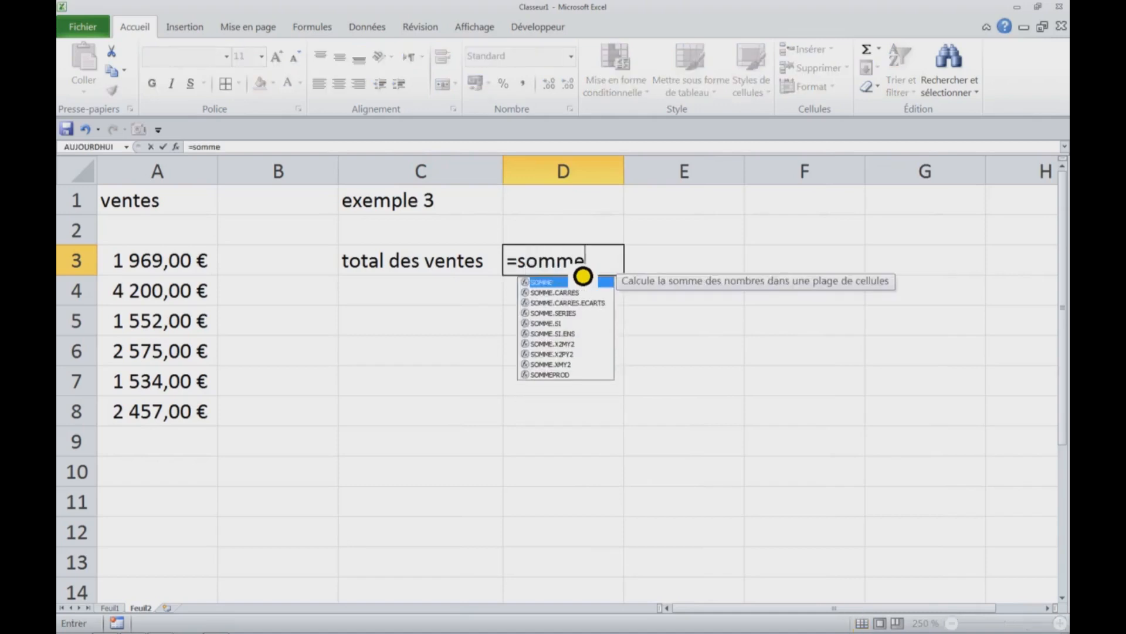
{"action": "type", "text": "("}
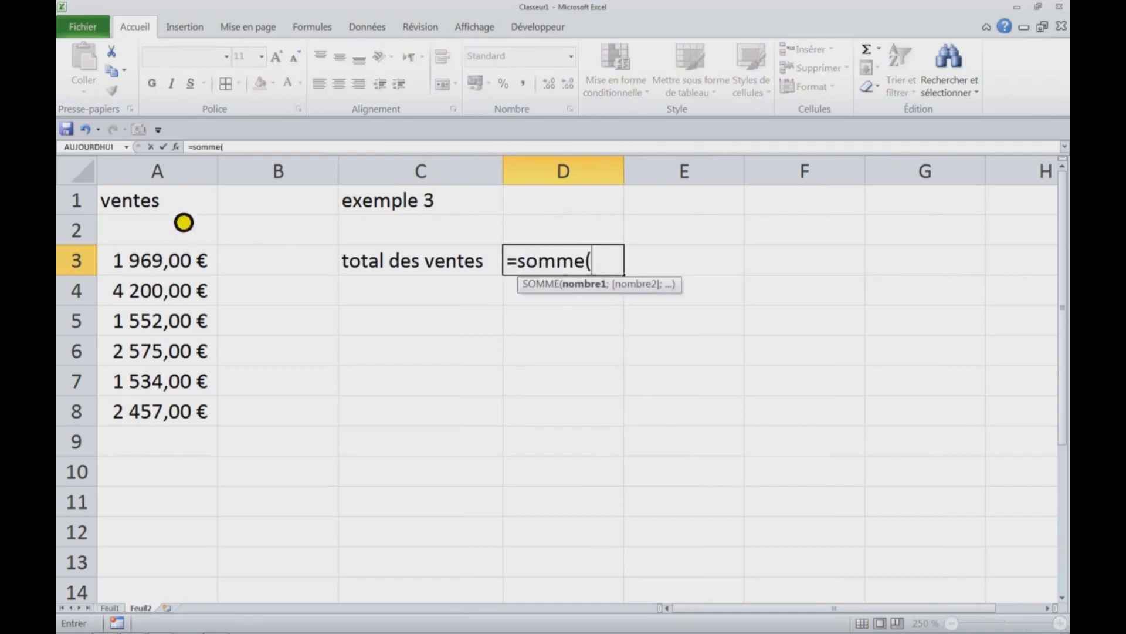
{"action": "left_click", "coordinate": [176, 181]}
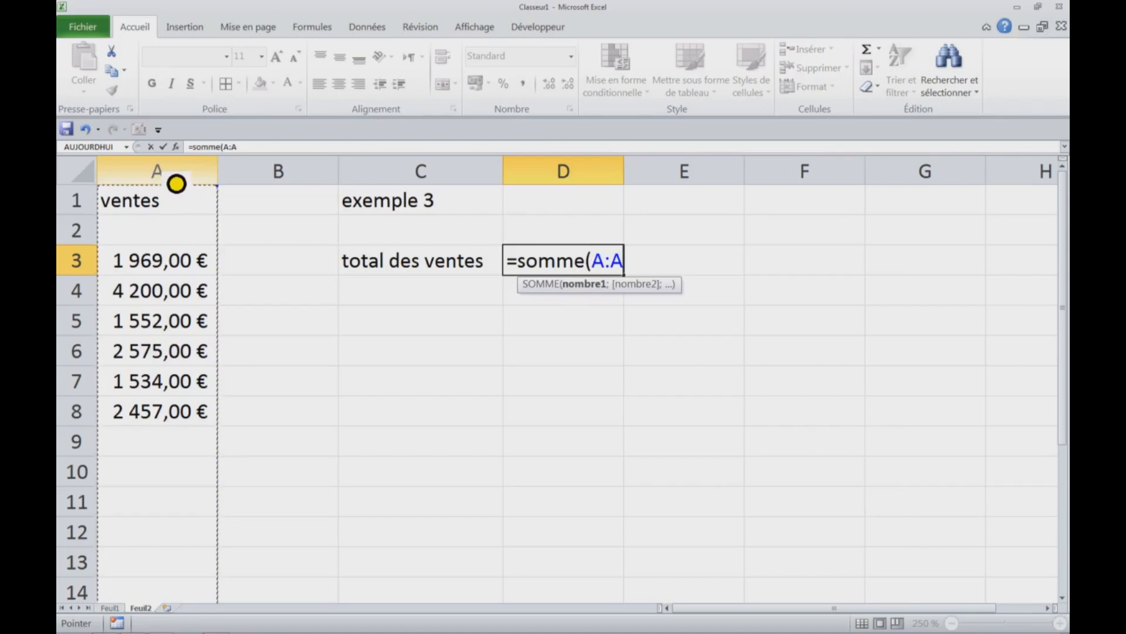
{"action": "key", "text": "Return"}
Step: Copy the euro number format from A3 to the total in D3 and widen column D
{"action": "left_click", "coordinate": [151, 270]}
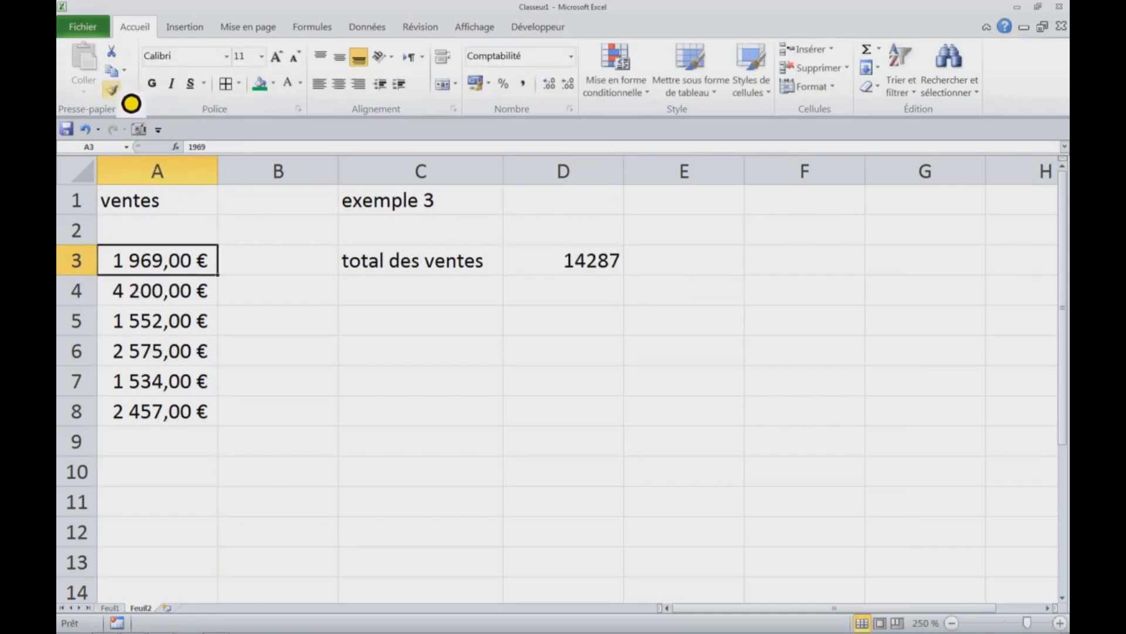
{"action": "left_click", "coordinate": [112, 90]}
{"action": "left_click", "coordinate": [604, 279]}
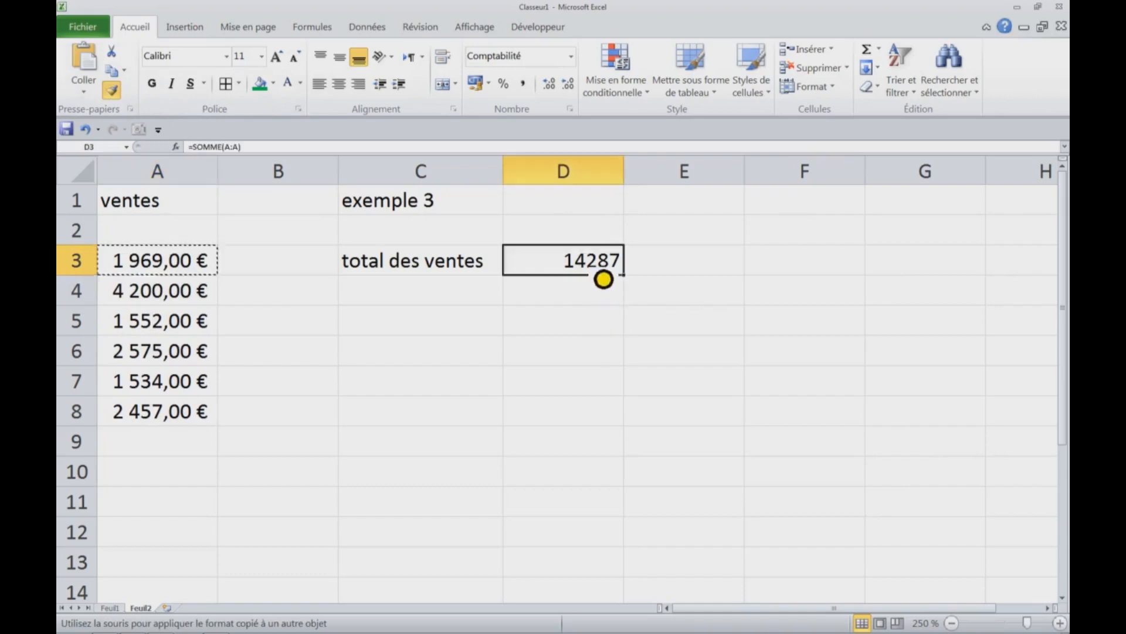
{"action": "double_click", "coordinate": [627, 174]}
{"action": "left_click_drag", "start_coordinate": [636, 177], "coordinate": [703, 177]}
{"action": "left_click", "coordinate": [591, 356]}
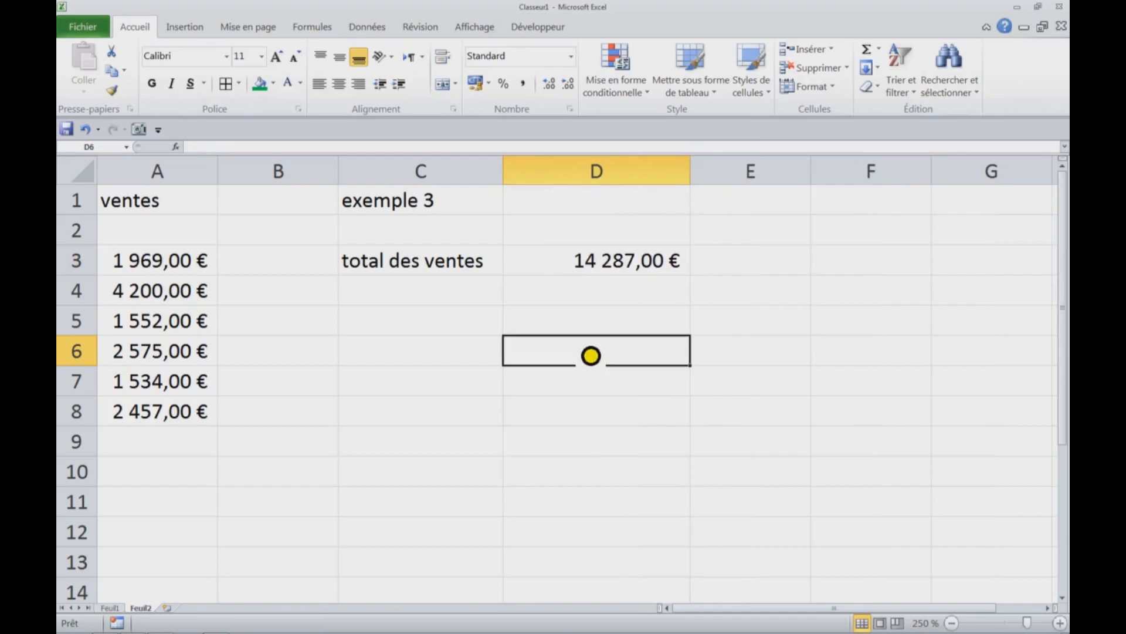
Step: Create a linked picture of D3 with Appareil photo, enlarge it to about 8.54 × 1.43 cm and place it below the total
{"action": "left_click", "coordinate": [586, 300]}
{"action": "left_click", "coordinate": [605, 271]}
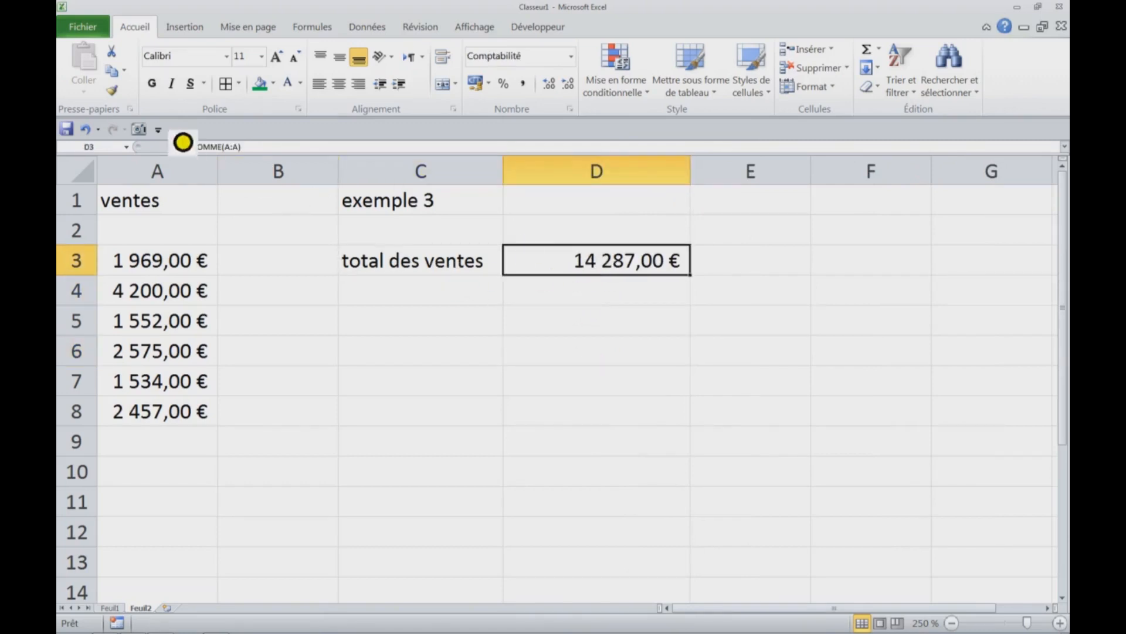
{"action": "left_click", "coordinate": [144, 133]}
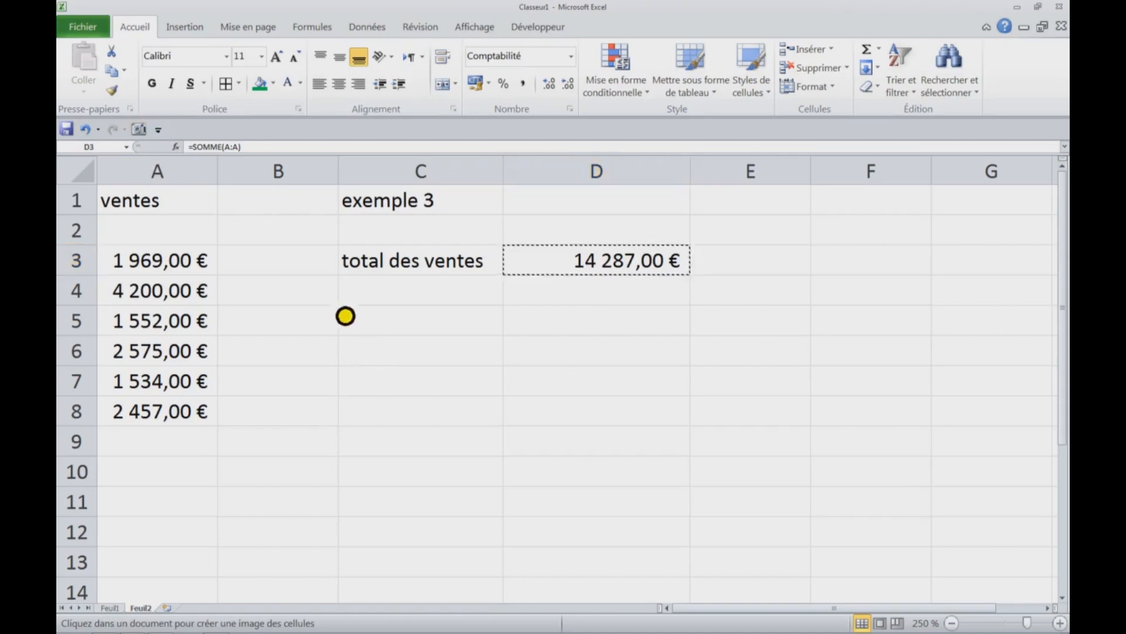
{"action": "left_click", "coordinate": [344, 314]}
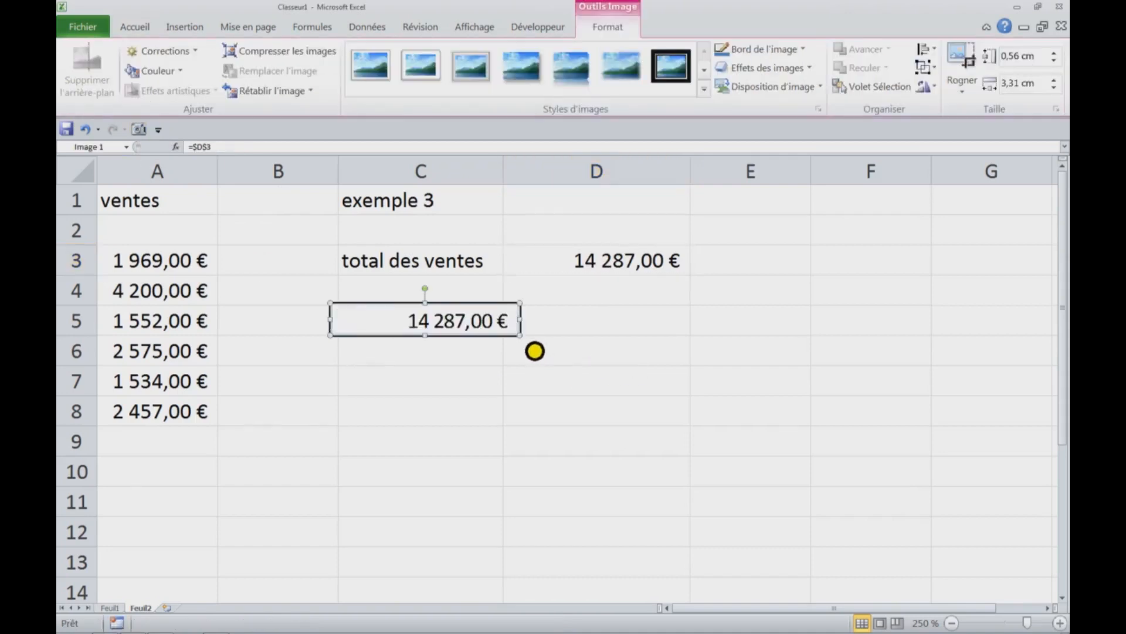
{"action": "left_click_drag", "start_coordinate": [538, 350], "coordinate": [832, 381]}
{"action": "left_click_drag", "start_coordinate": [736, 350], "coordinate": [754, 407]}
{"action": "left_click", "coordinate": [594, 334]}
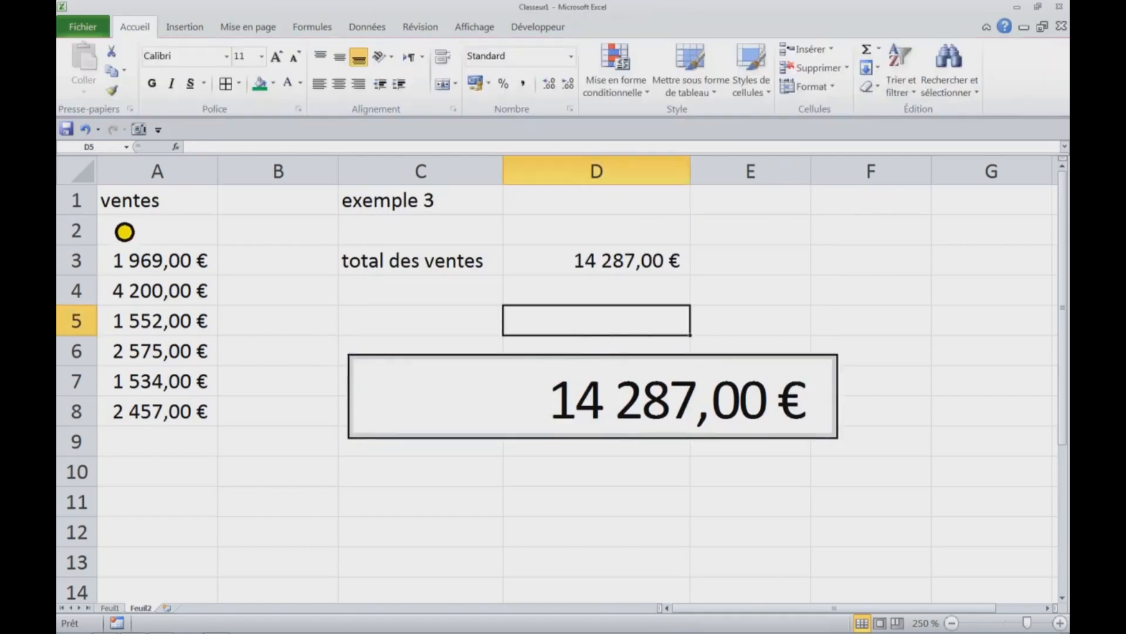
Step: Insert three blank rows above row 2's current position and move the linked picture above the total, over rows 2 to 4
{"action": "left_click", "coordinate": [103, 236]}
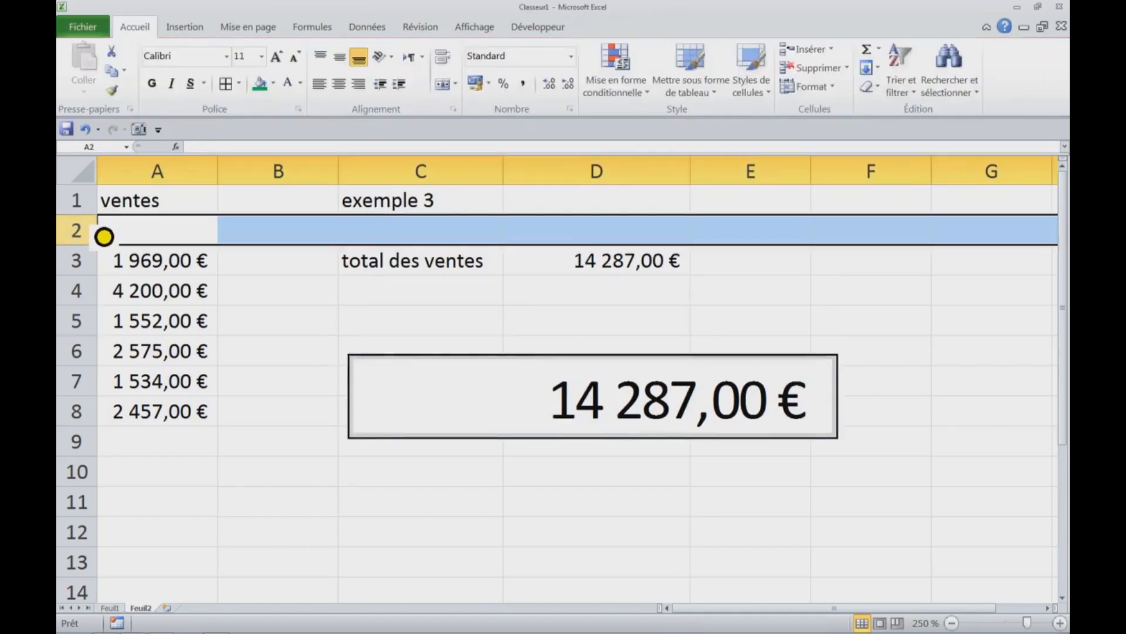
{"action": "key", "text": "ctrl+plus"}
{"action": "key", "text": "ctrl+plus"}
{"action": "key", "text": "ctrl+plus"}
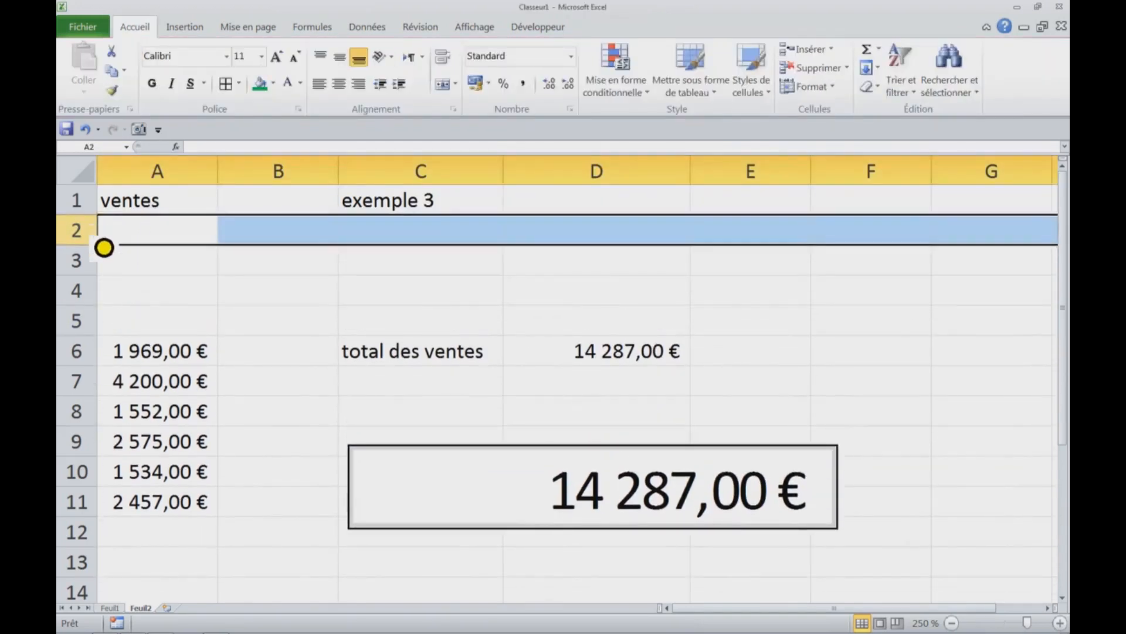
{"action": "left_click_drag", "start_coordinate": [493, 500], "coordinate": [528, 291]}
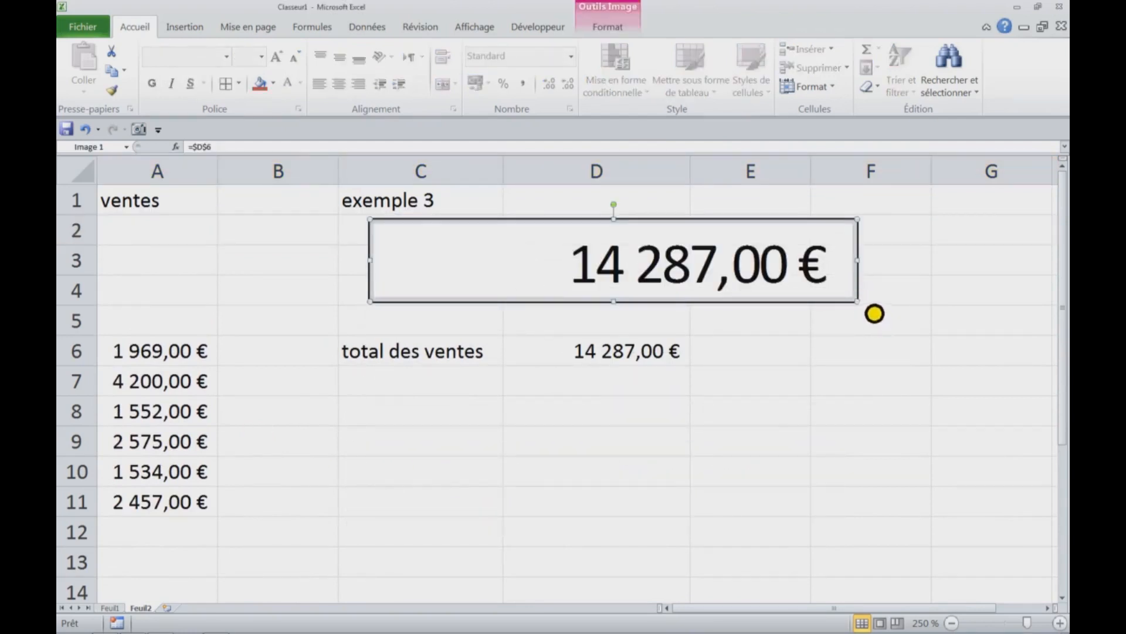
Step: Add the sales amount 145 in A5, directly above the existing sales figures
{"action": "left_click", "coordinate": [173, 330]}
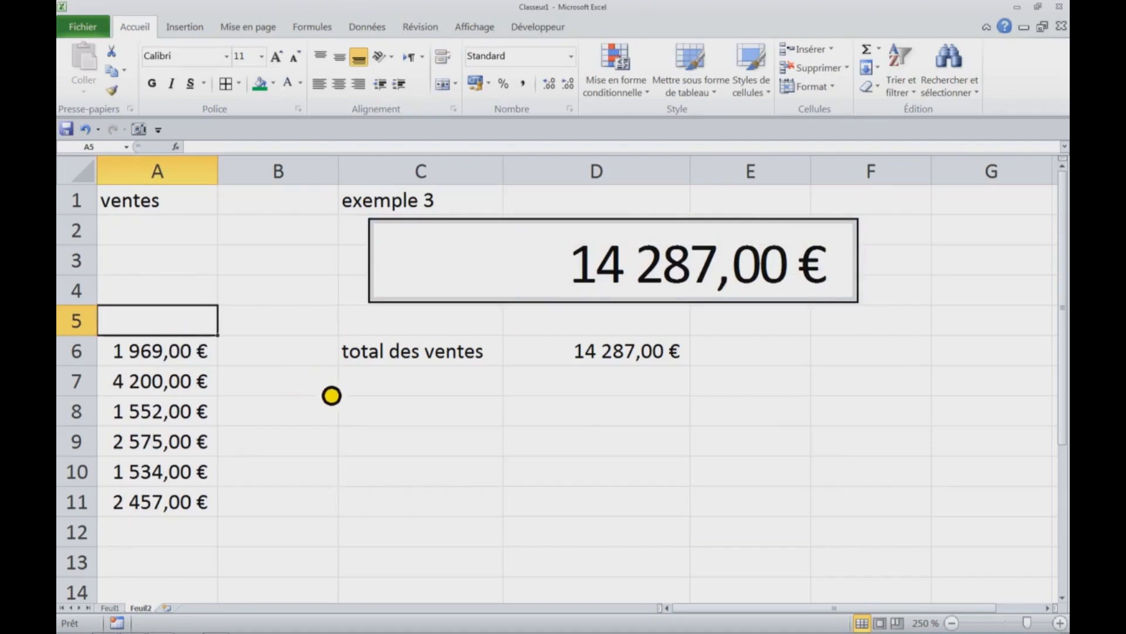
{"action": "type", "text": "145"}
{"action": "key", "text": "Return"}
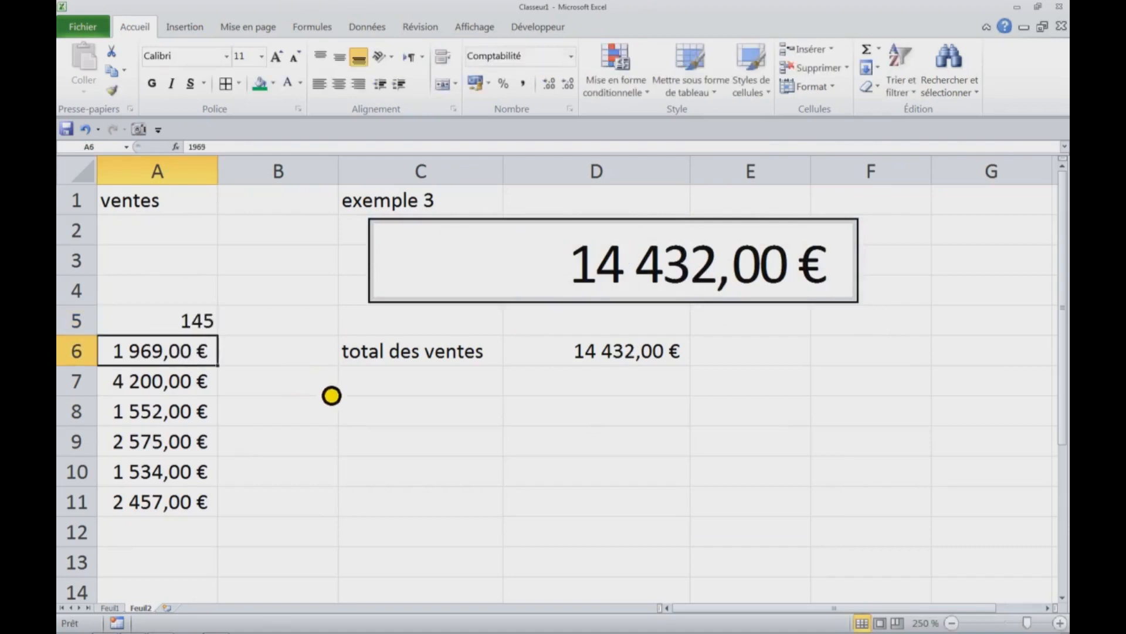
Step: Apply the thick black double-frame picture style to the linked picture of the total
{"action": "left_click", "coordinate": [662, 297]}
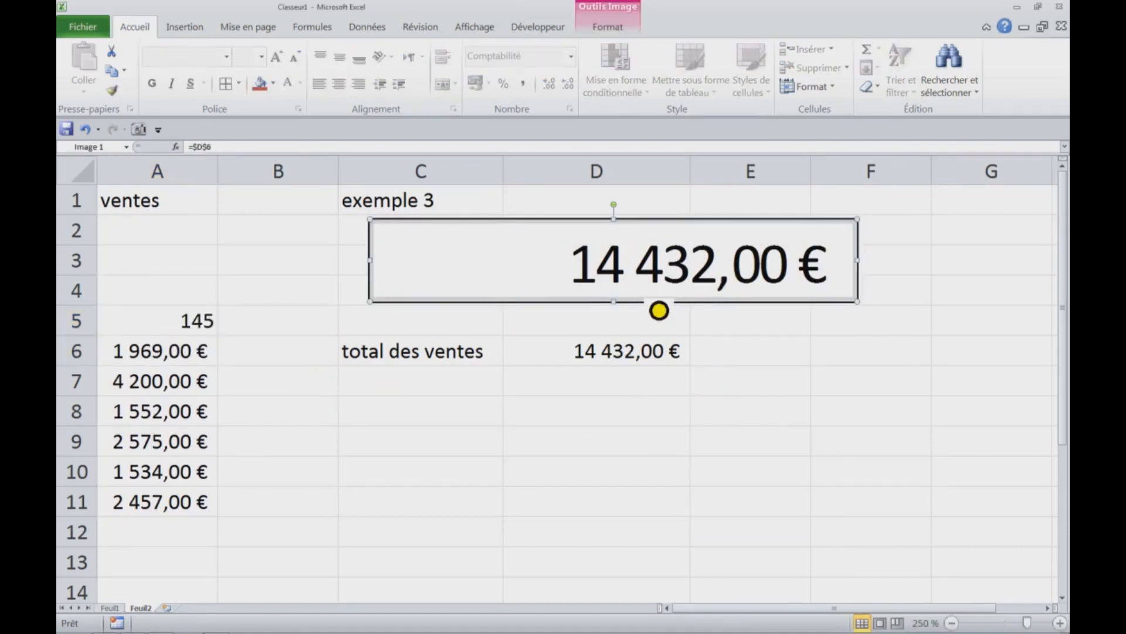
{"action": "left_click", "coordinate": [626, 28]}
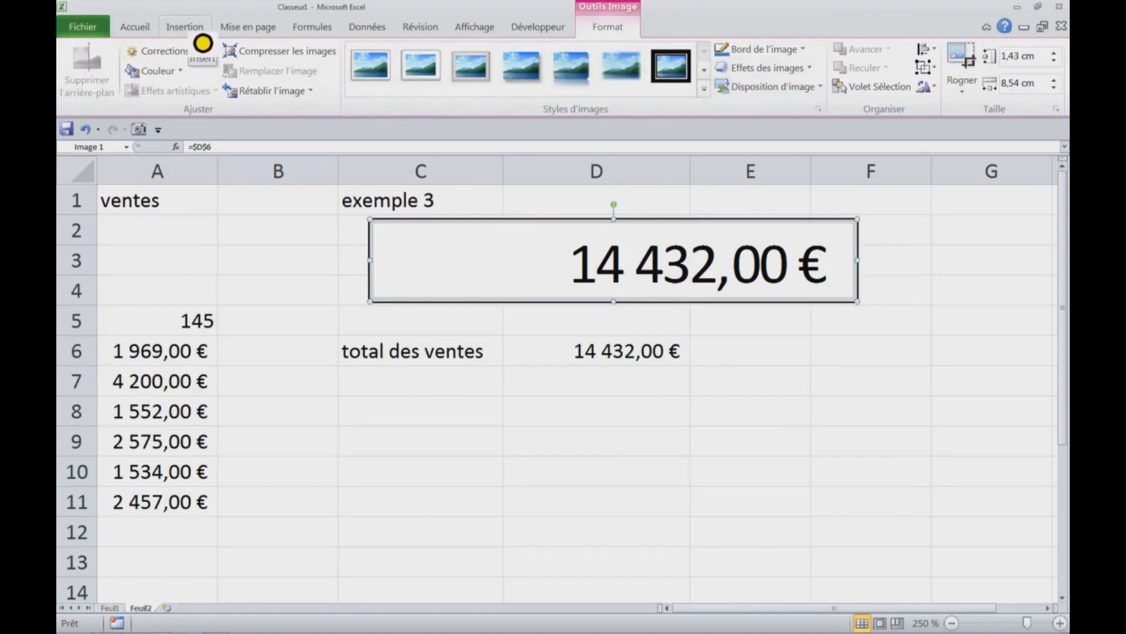
{"action": "left_click", "coordinate": [157, 34]}
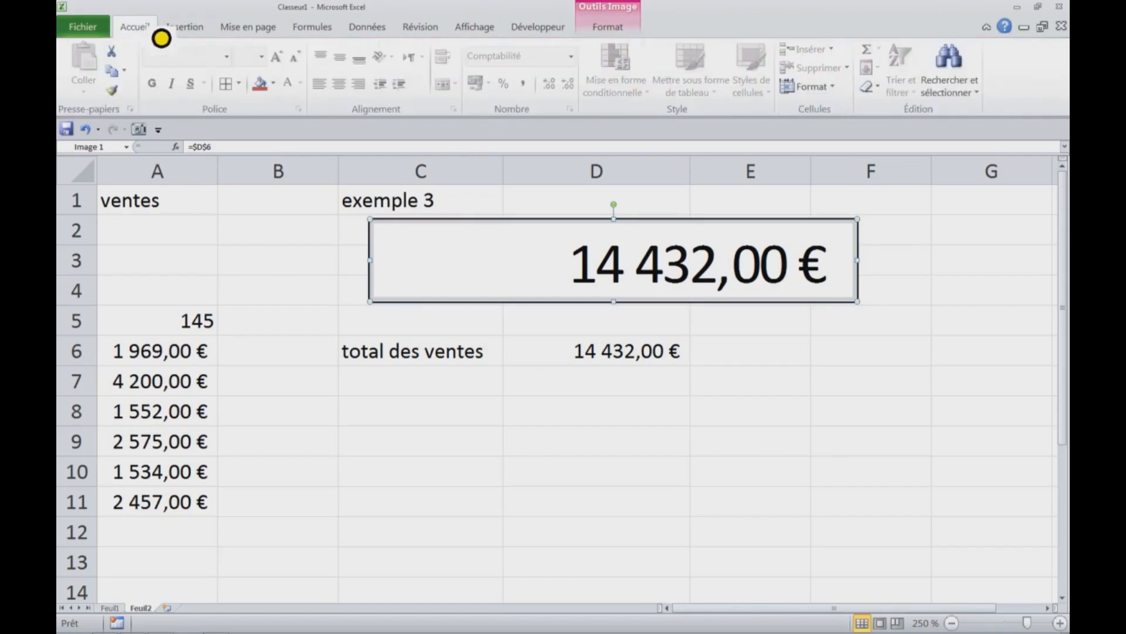
{"action": "left_click", "coordinate": [261, 37]}
{"action": "left_click", "coordinate": [313, 36]}
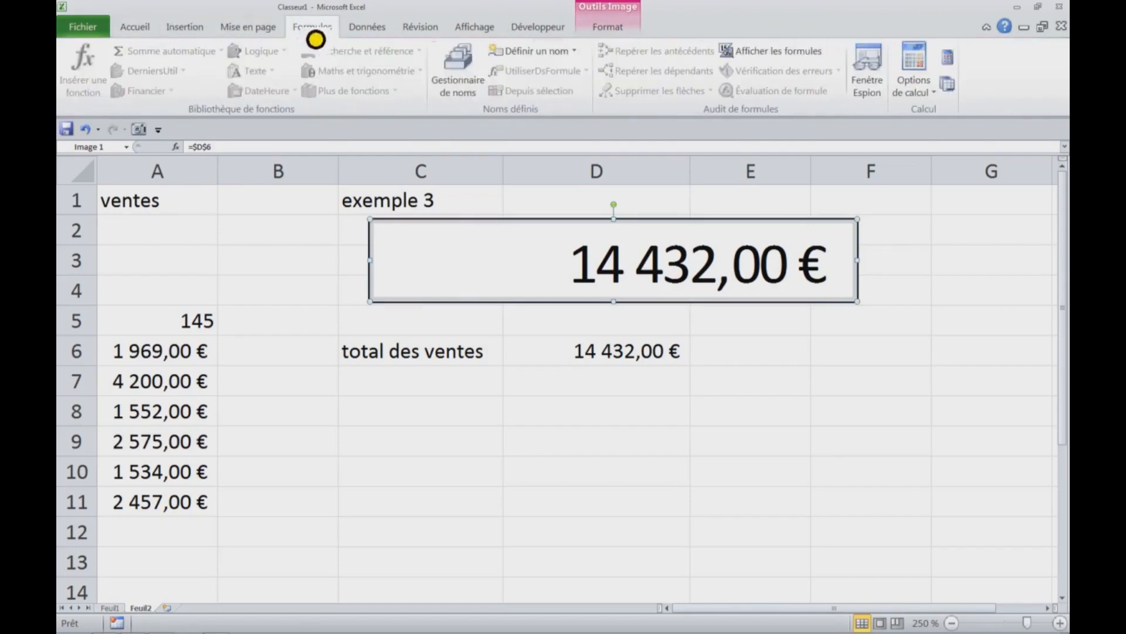
{"action": "left_click", "coordinate": [621, 38]}
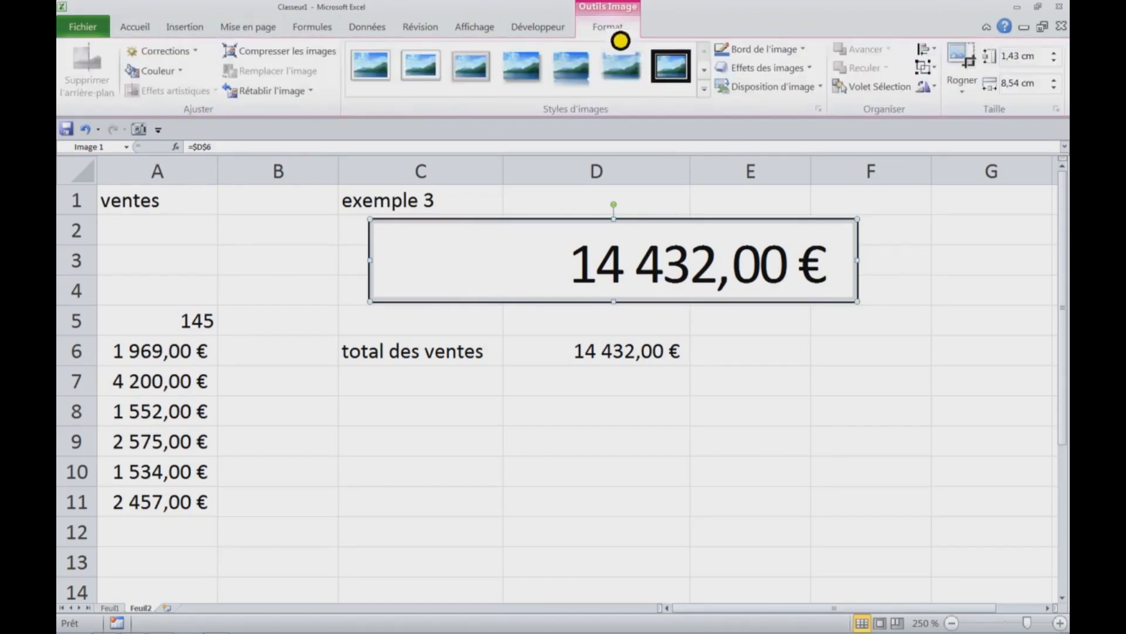
{"action": "left_click", "coordinate": [684, 76]}
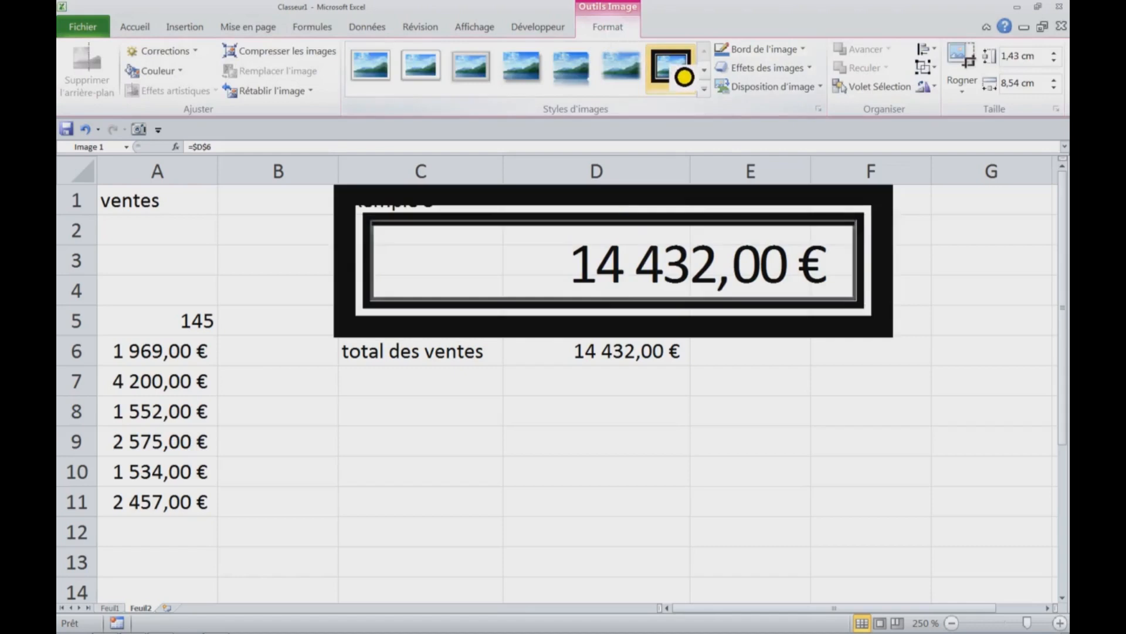
Step: Apply the Comptabilité euro format to the sales amount in A5
{"action": "left_click", "coordinate": [734, 369]}
{"action": "left_click", "coordinate": [182, 534]}
{"action": "left_click", "coordinate": [184, 360]}
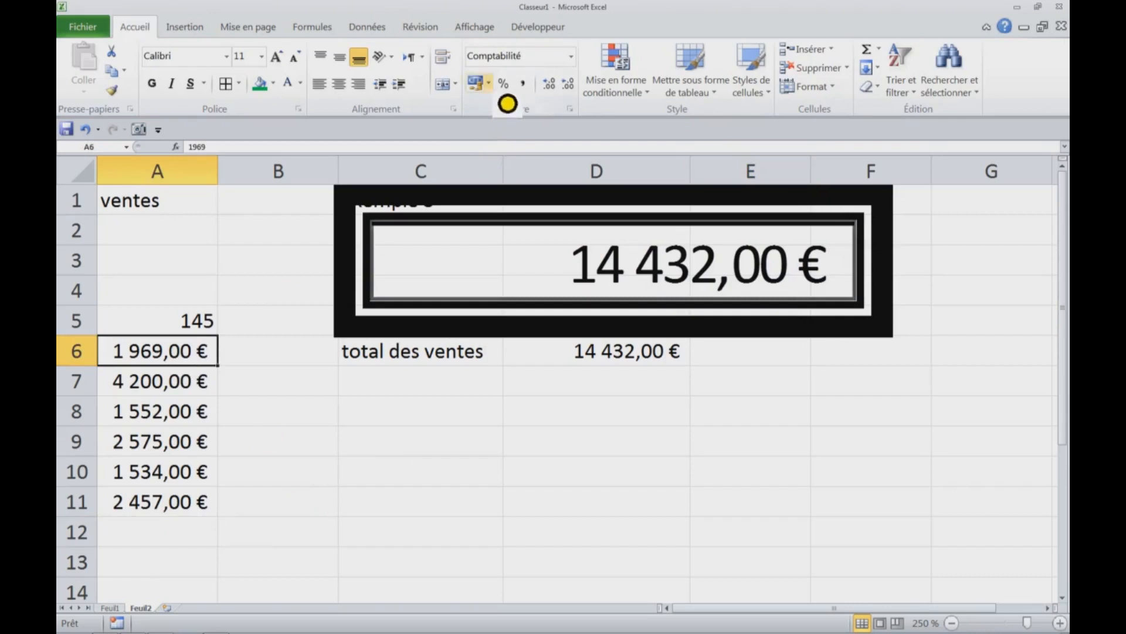
{"action": "left_click", "coordinate": [213, 321]}
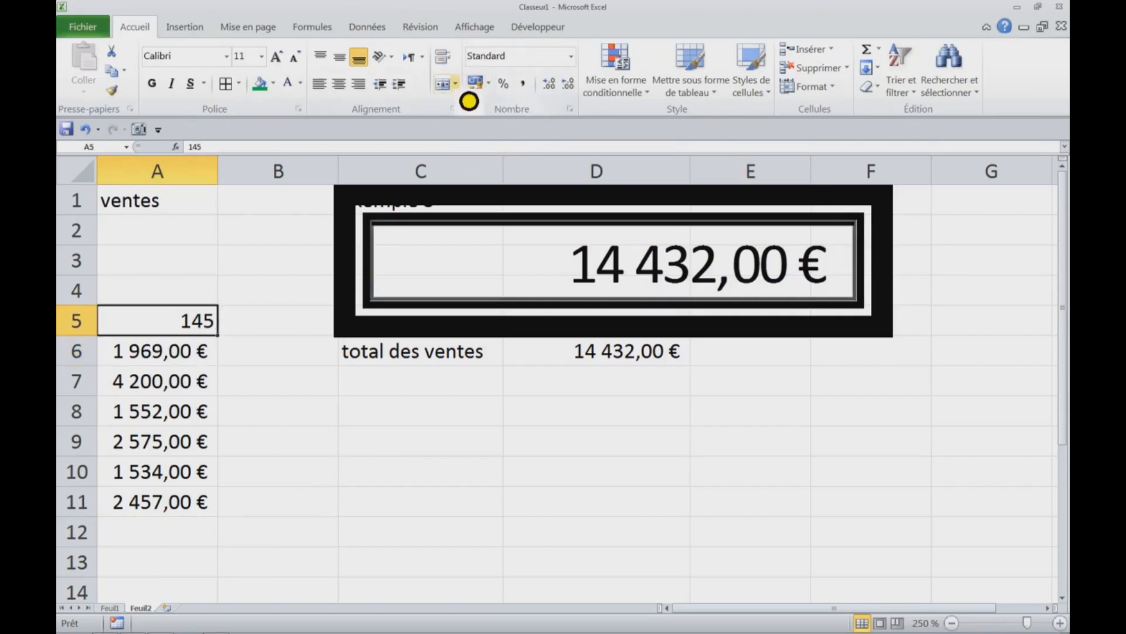
{"action": "left_click", "coordinate": [476, 85]}
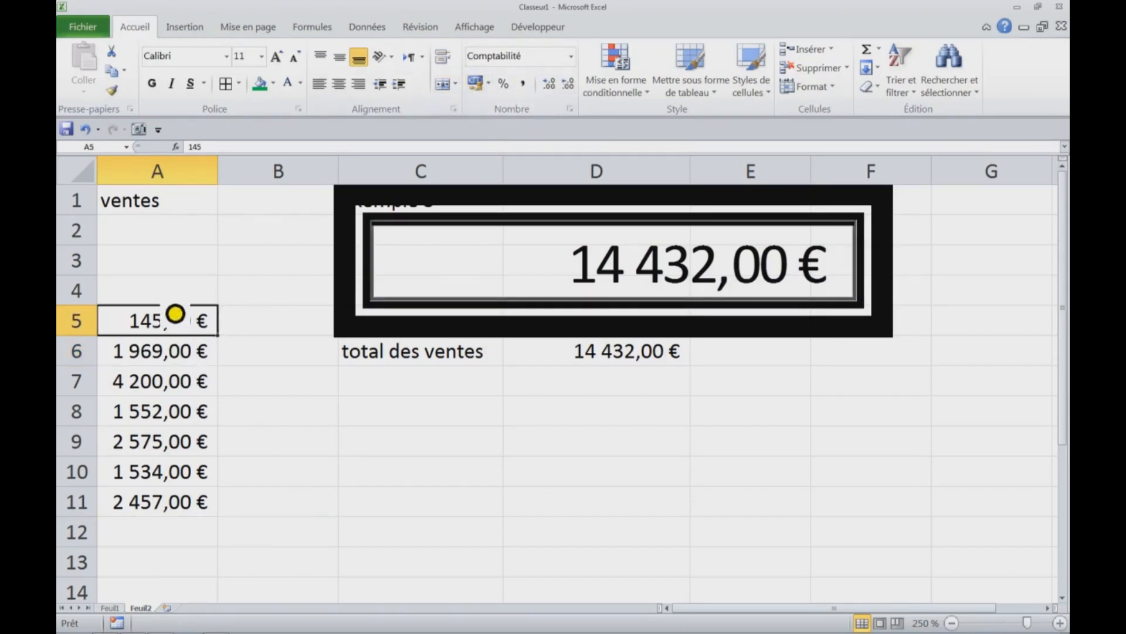
Step: Add the sales amount 20000 in A12, below the last sales figure
{"action": "left_click", "coordinate": [171, 540]}
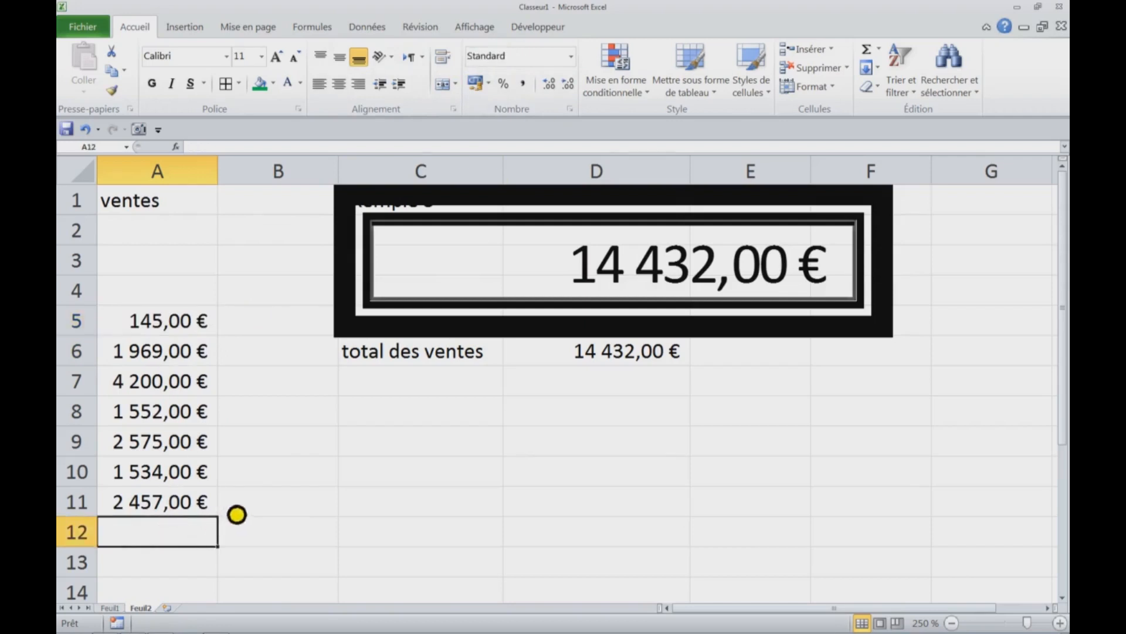
{"action": "type", "text": "20000"}
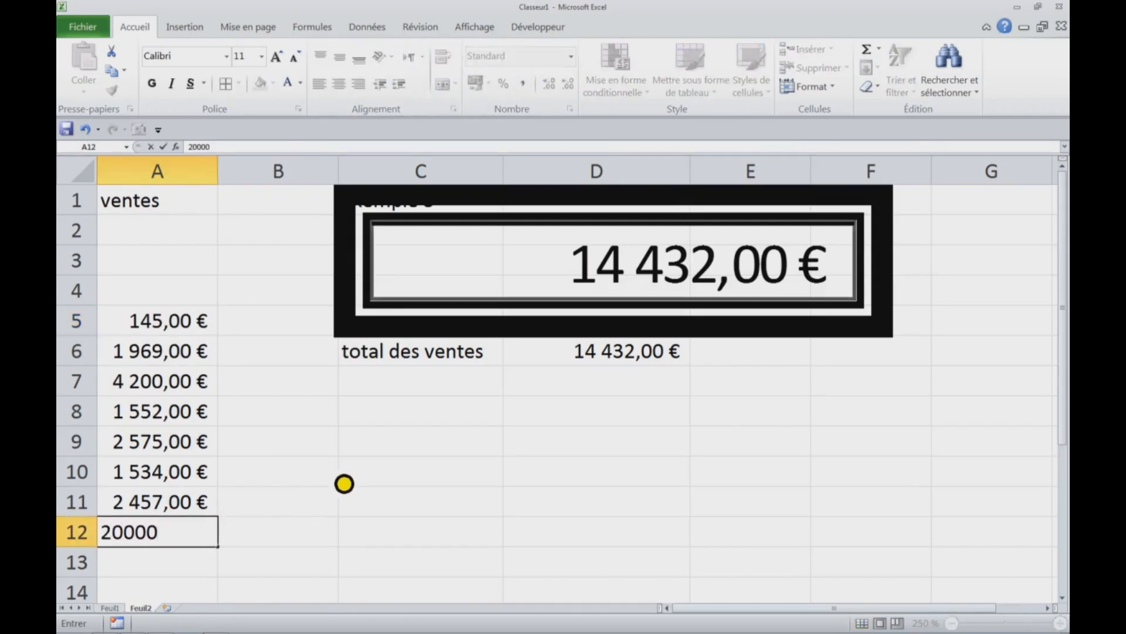
{"action": "key", "text": "Return"}
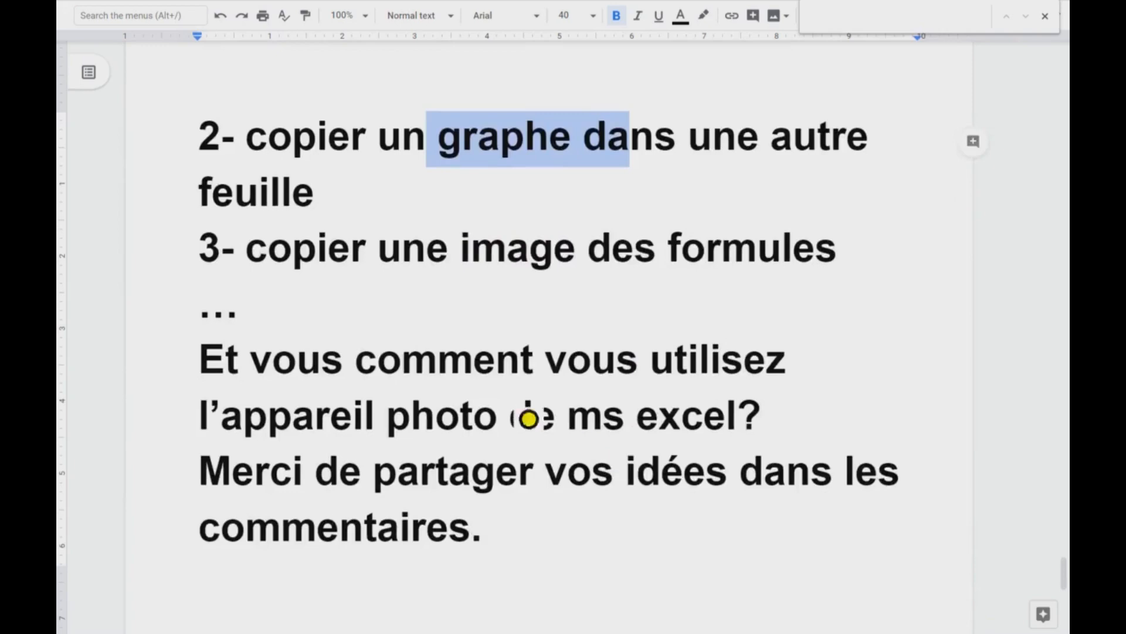
Step: In the Google Docs notes, review the closing question on using the Appareil photo, the request for comments and the final thank-you page
{"action": "key", "text": "Down"}
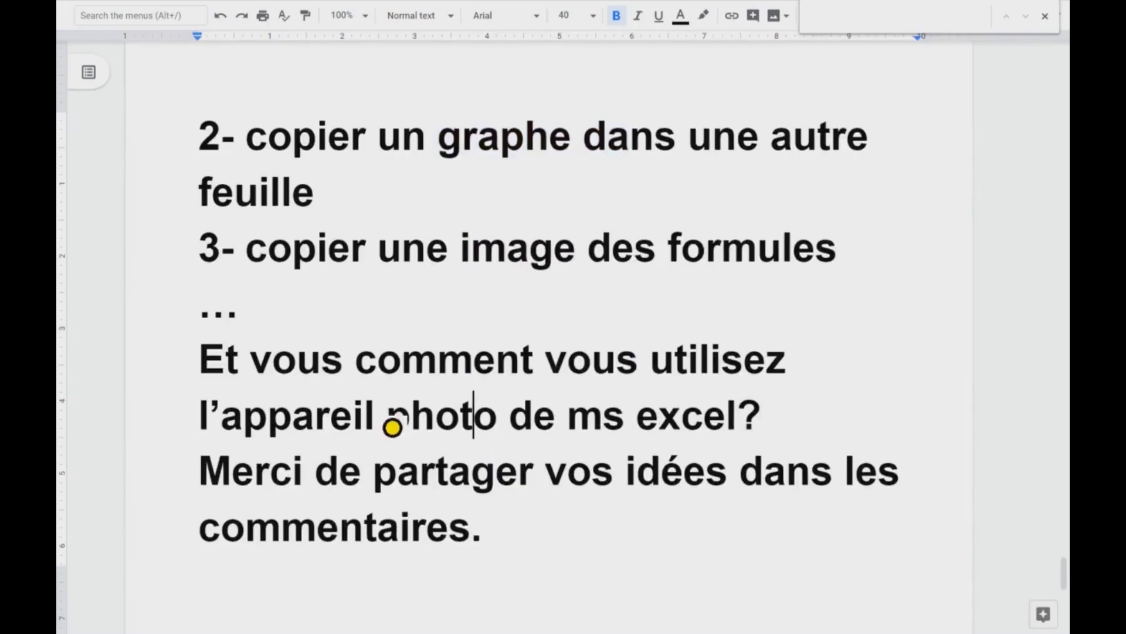
{"action": "left_click_drag", "start_coordinate": [375, 423], "coordinate": [581, 435]}
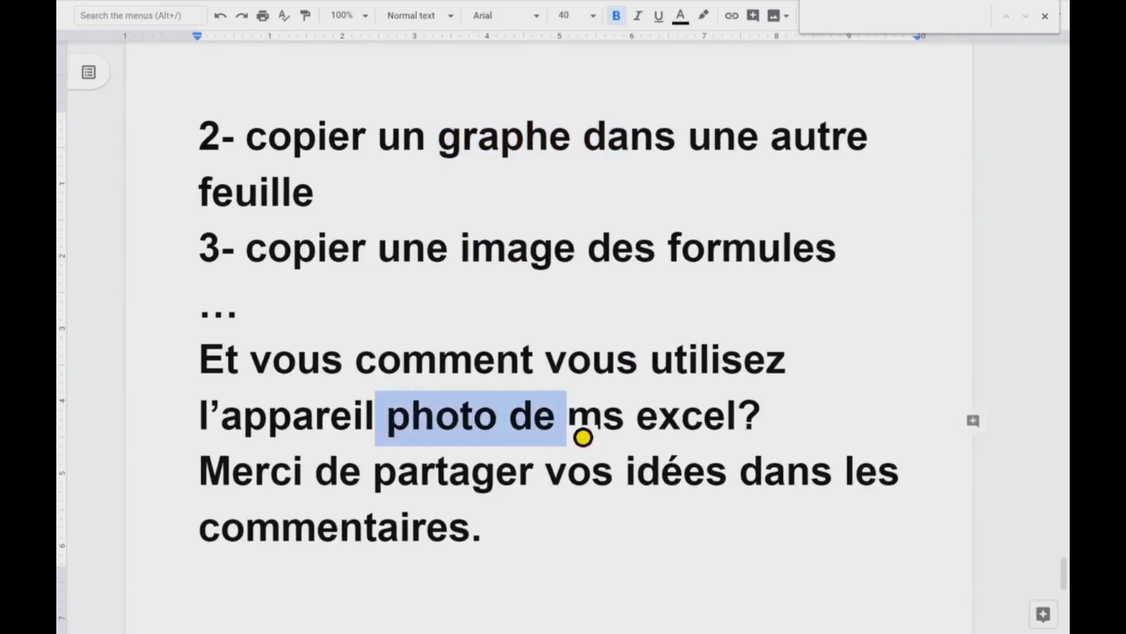
{"action": "double_click", "coordinate": [390, 470]}
{"action": "left_click_drag", "start_coordinate": [644, 493], "coordinate": [857, 500]}
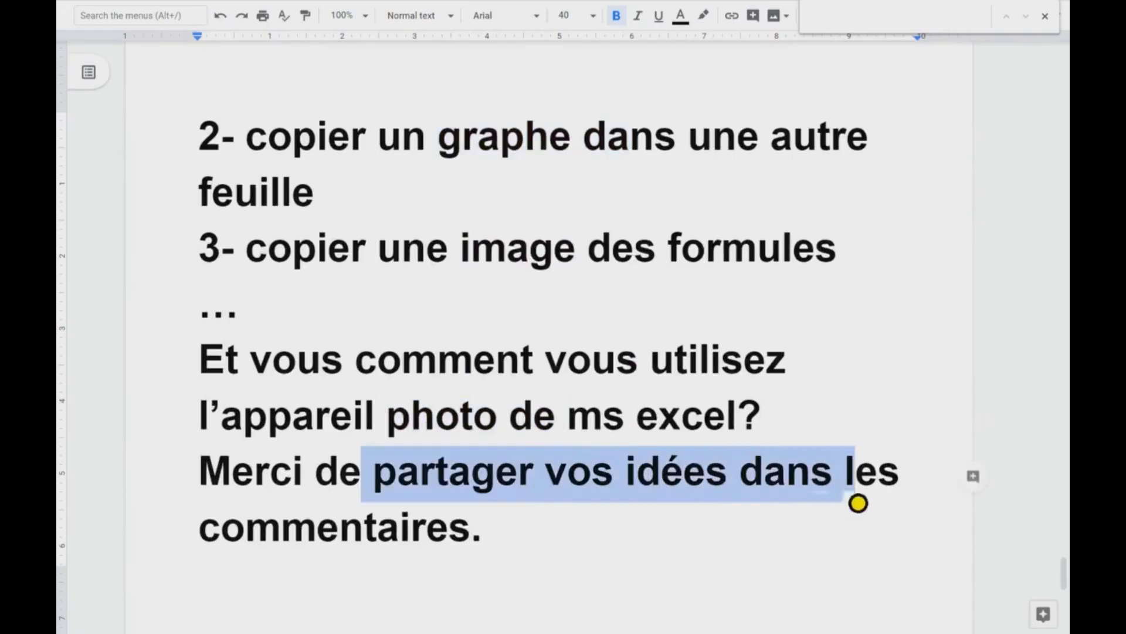
{"action": "left_click", "coordinate": [405, 533]}
{"action": "scroll", "coordinate": [620, 480], "scroll_direction": "down", "scroll_amount": 5}
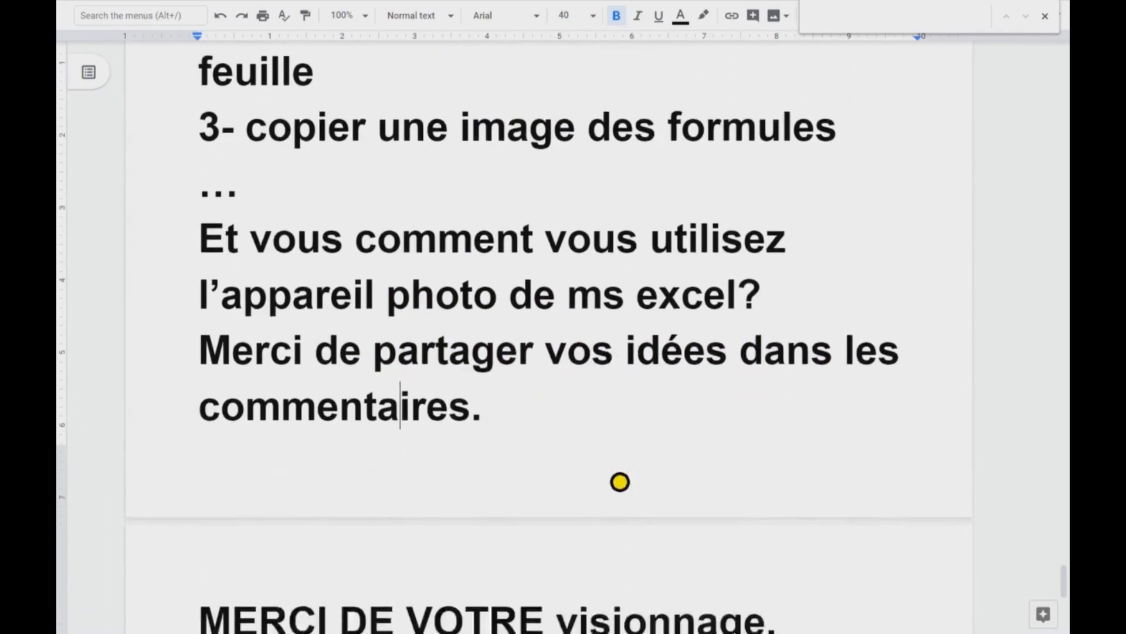
{"action": "scroll", "coordinate": [620, 478], "scroll_direction": "down", "scroll_amount": 3}
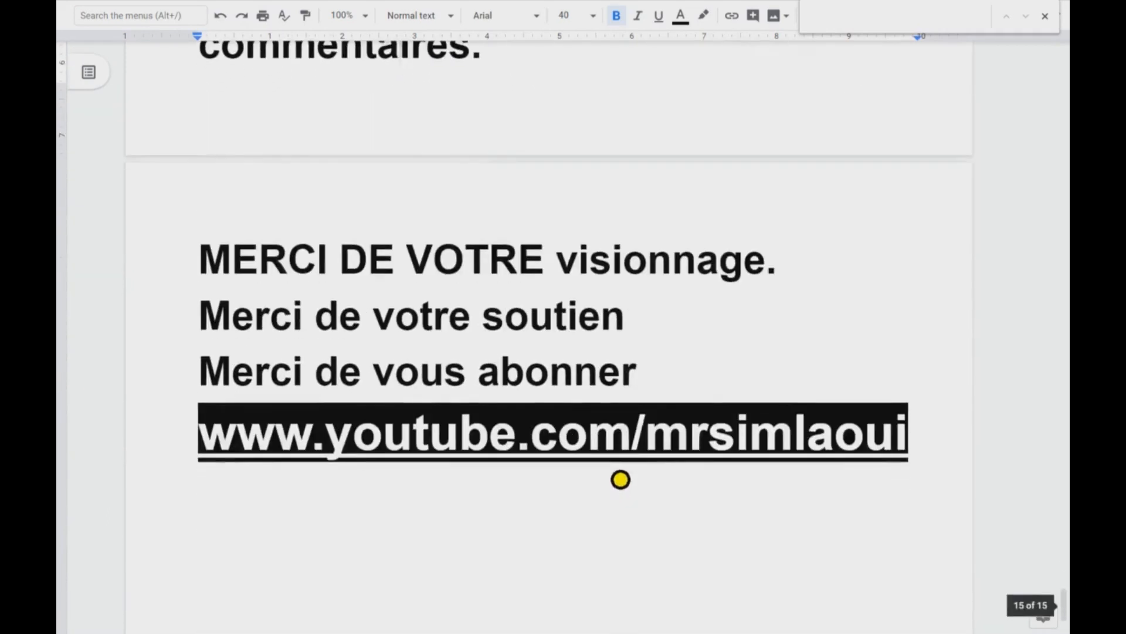
{"action": "double_click", "coordinate": [601, 450]}
{"action": "key", "text": "Left"}
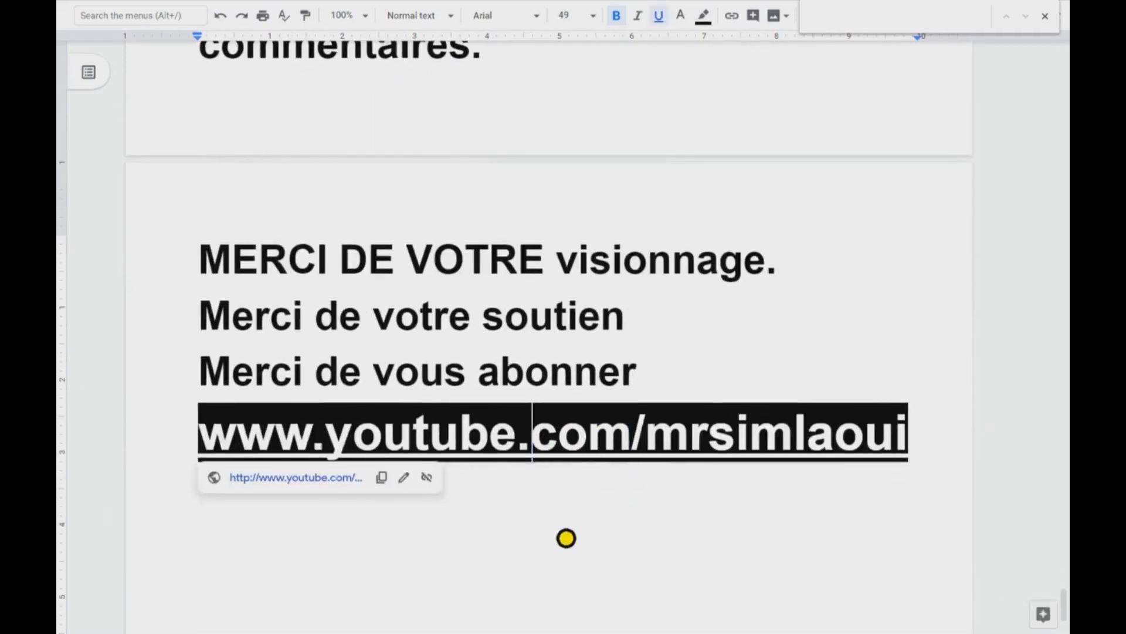
{"action": "scroll", "coordinate": [566, 535], "scroll_direction": "down", "scroll_amount": 3}
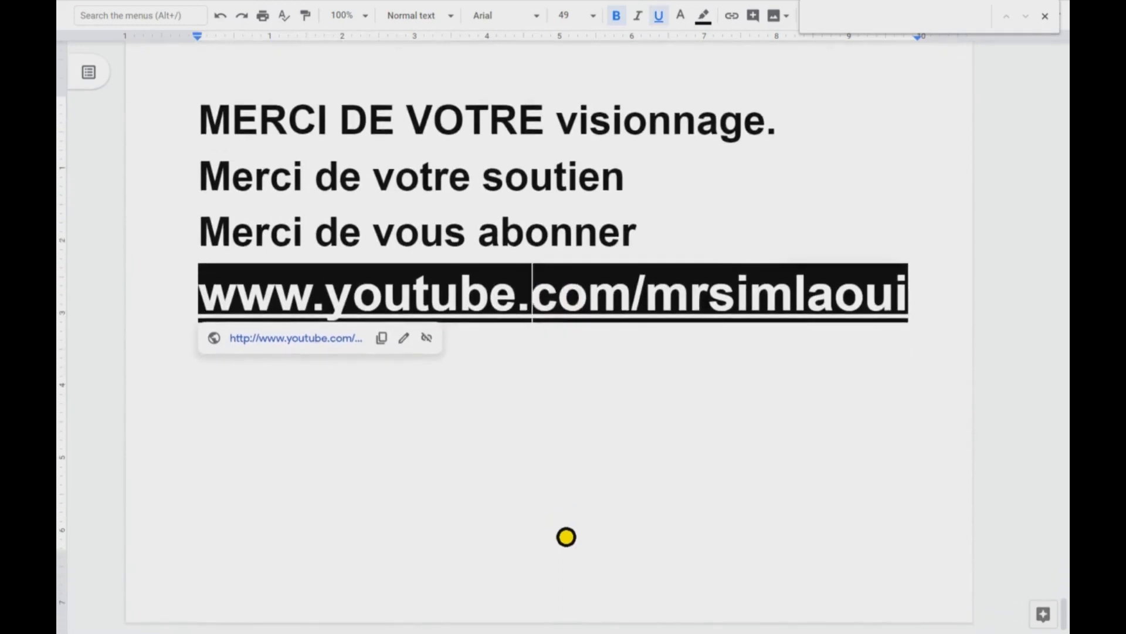
{"action": "left_click", "coordinate": [548, 498]}
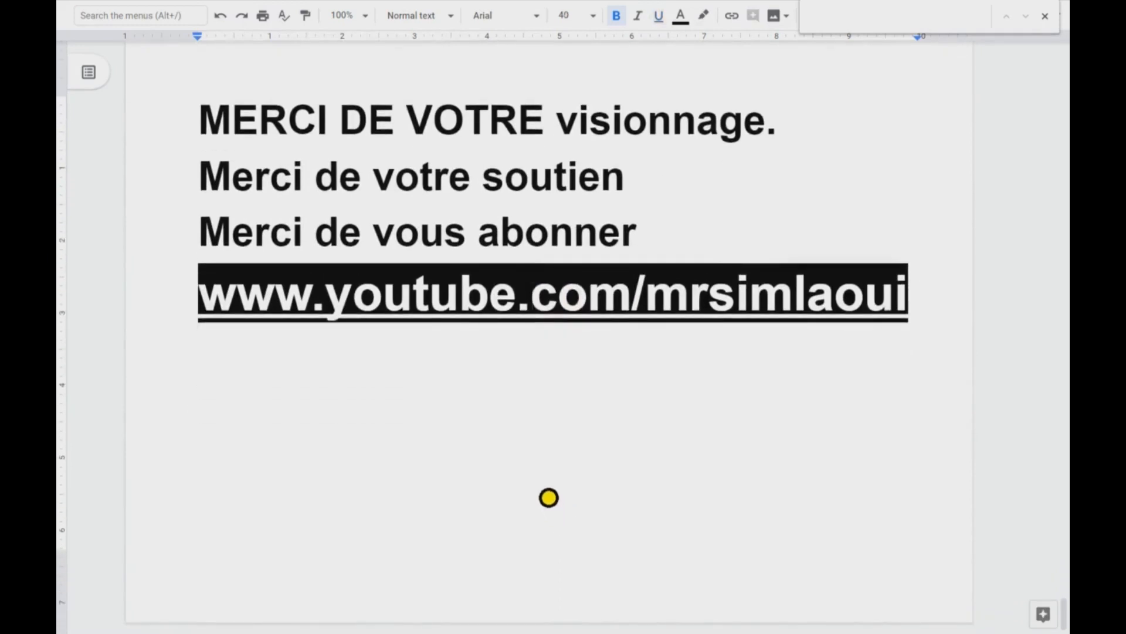